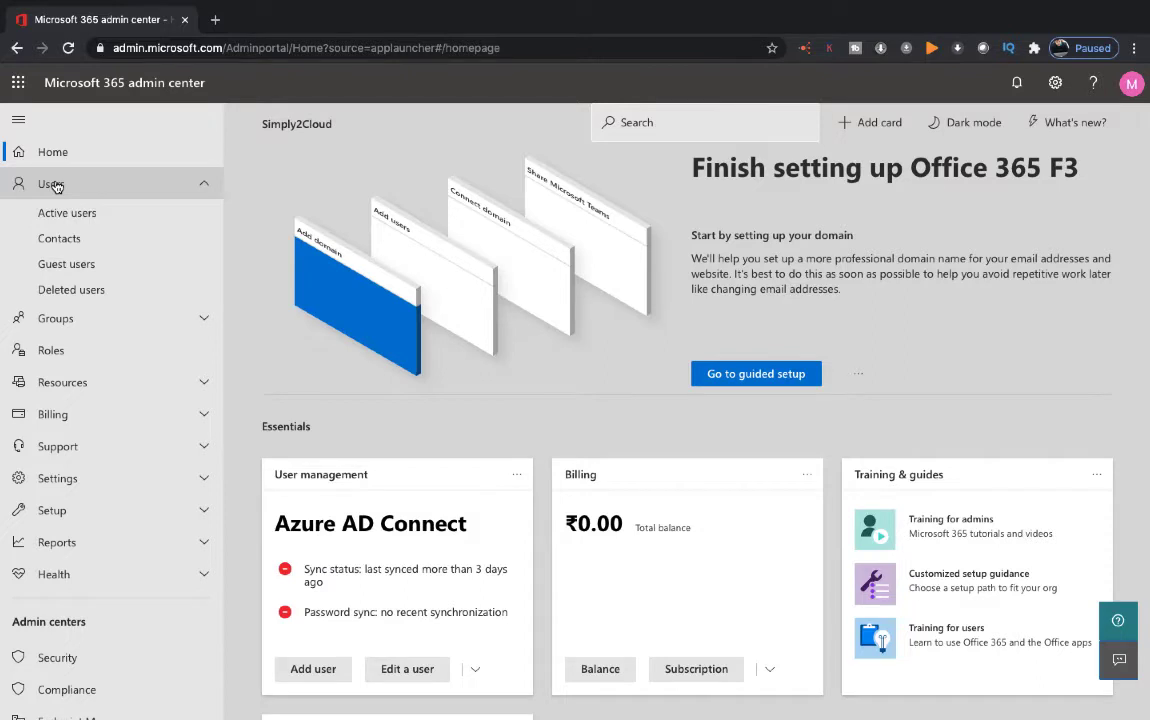
# Add a new active user with first name 'cloud', last name 'clo' and a strong custom password
pyautogui.click(64, 225)
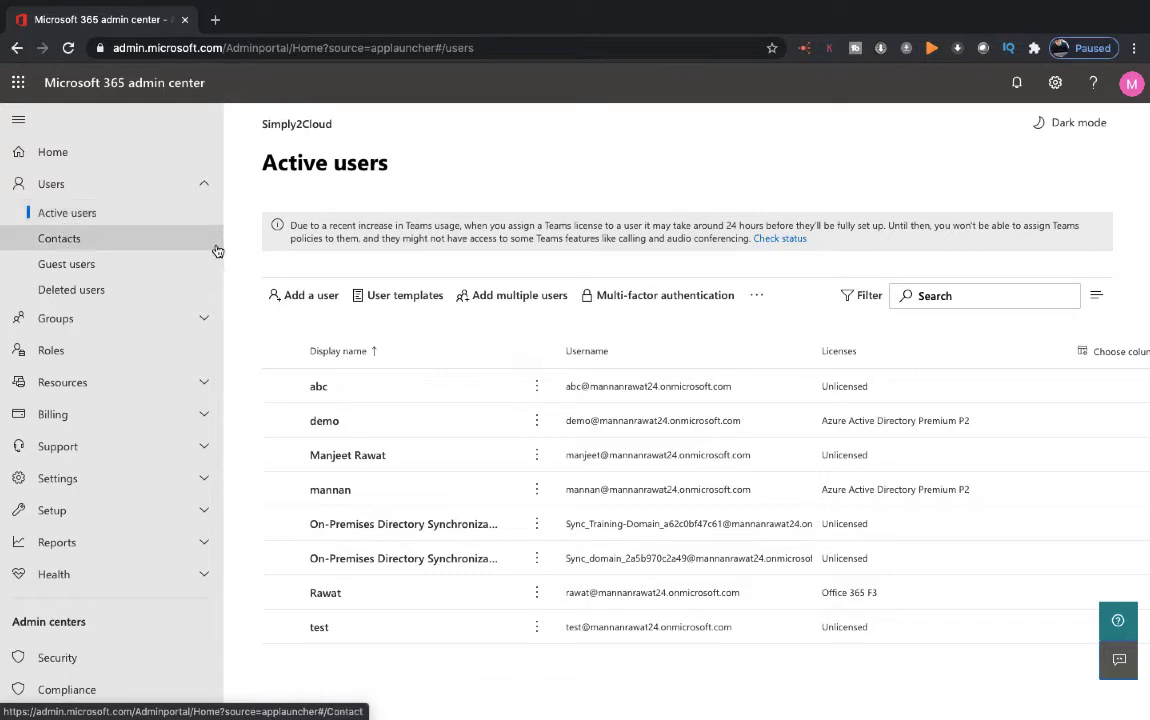
pyautogui.click(293, 298)
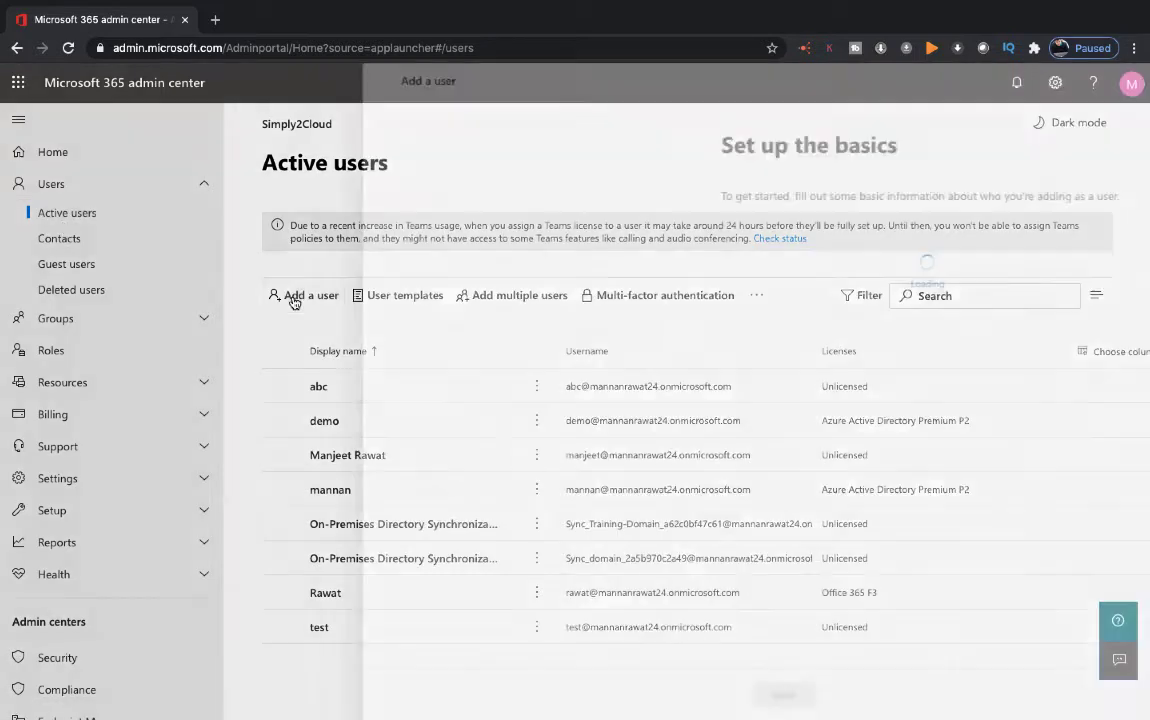
pyautogui.click(782, 271)
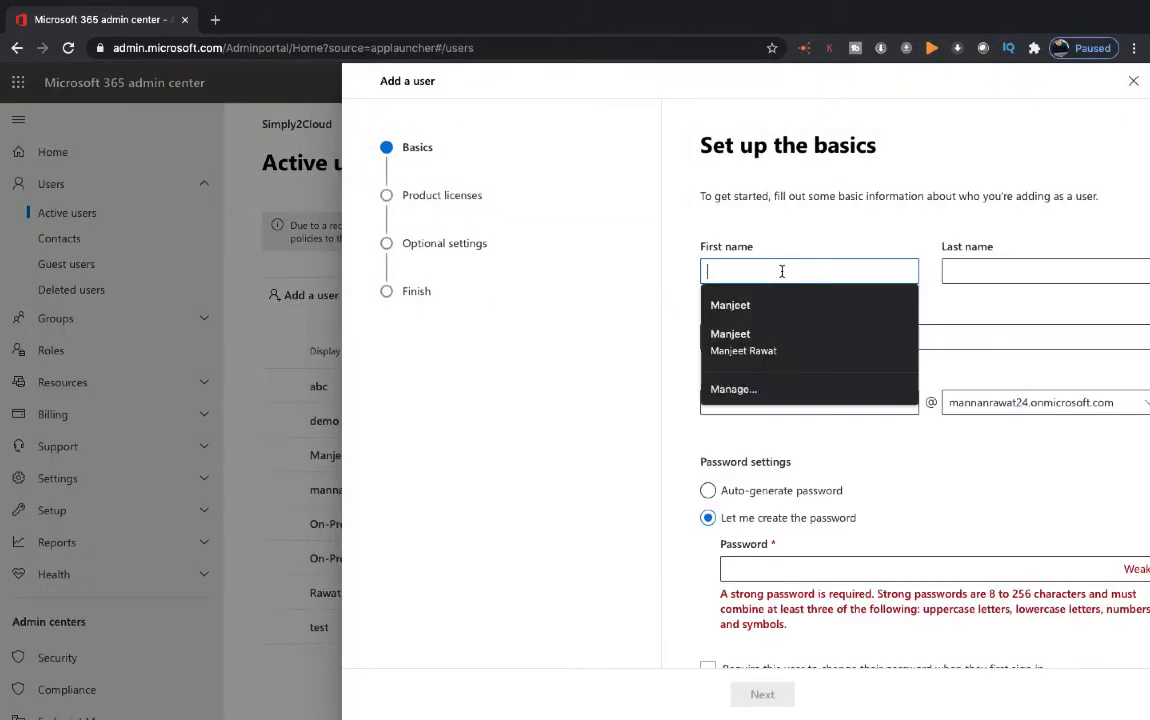
pyautogui.write('cloud')
pyautogui.press('Tab')
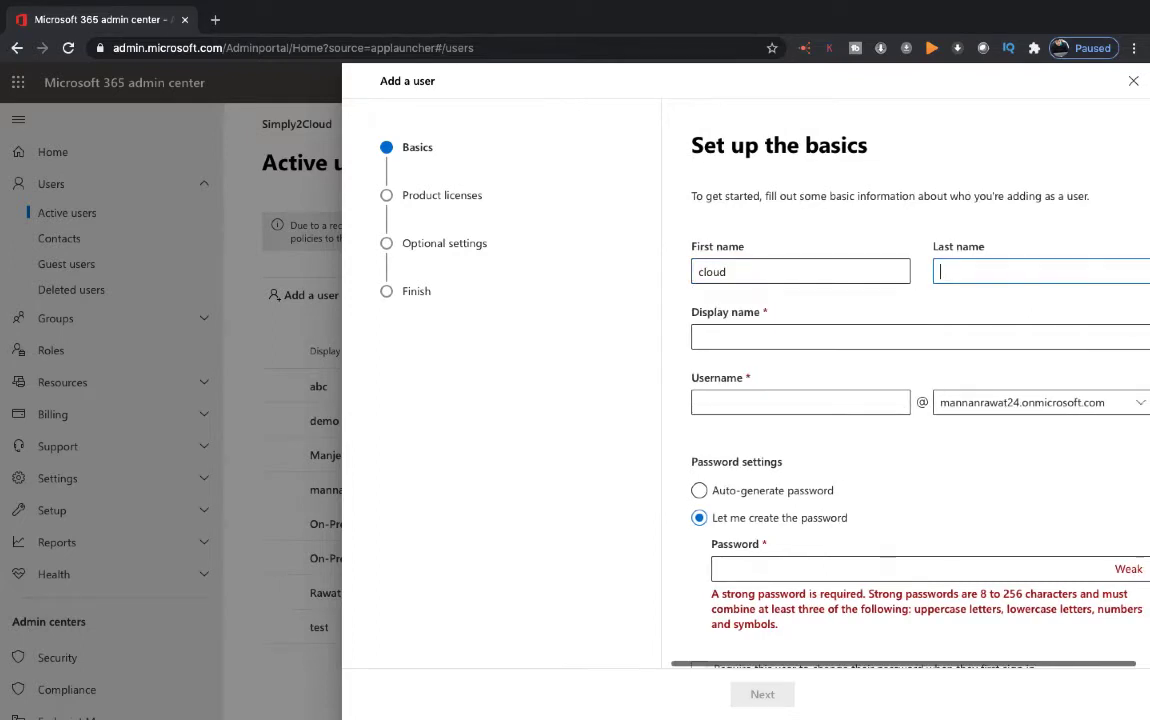
pyautogui.write('cloud')
pyautogui.press('Tab')
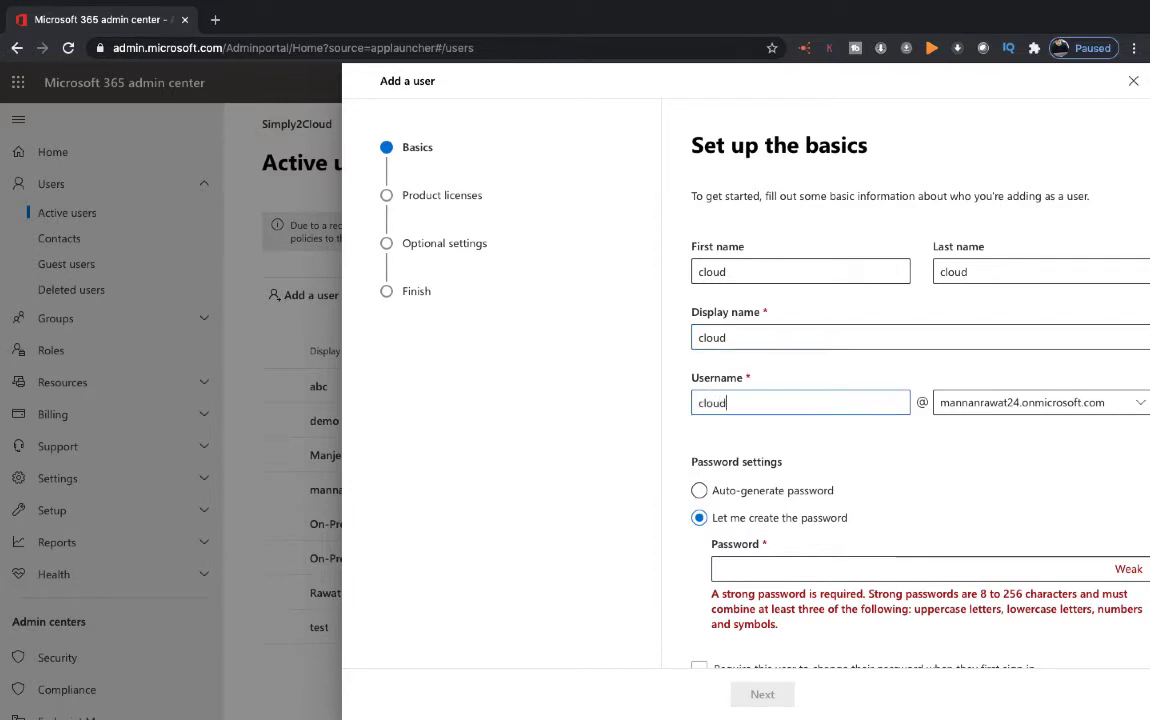
pyautogui.scroll(-1, 934, 470)
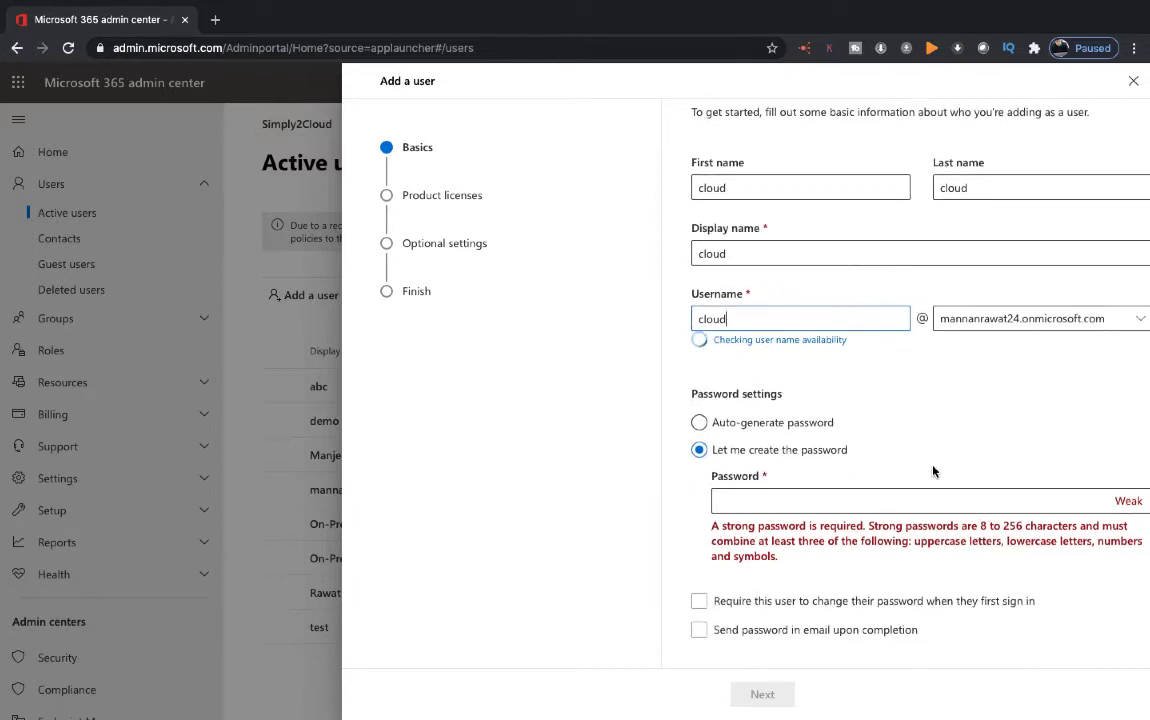
pyautogui.click(745, 490)
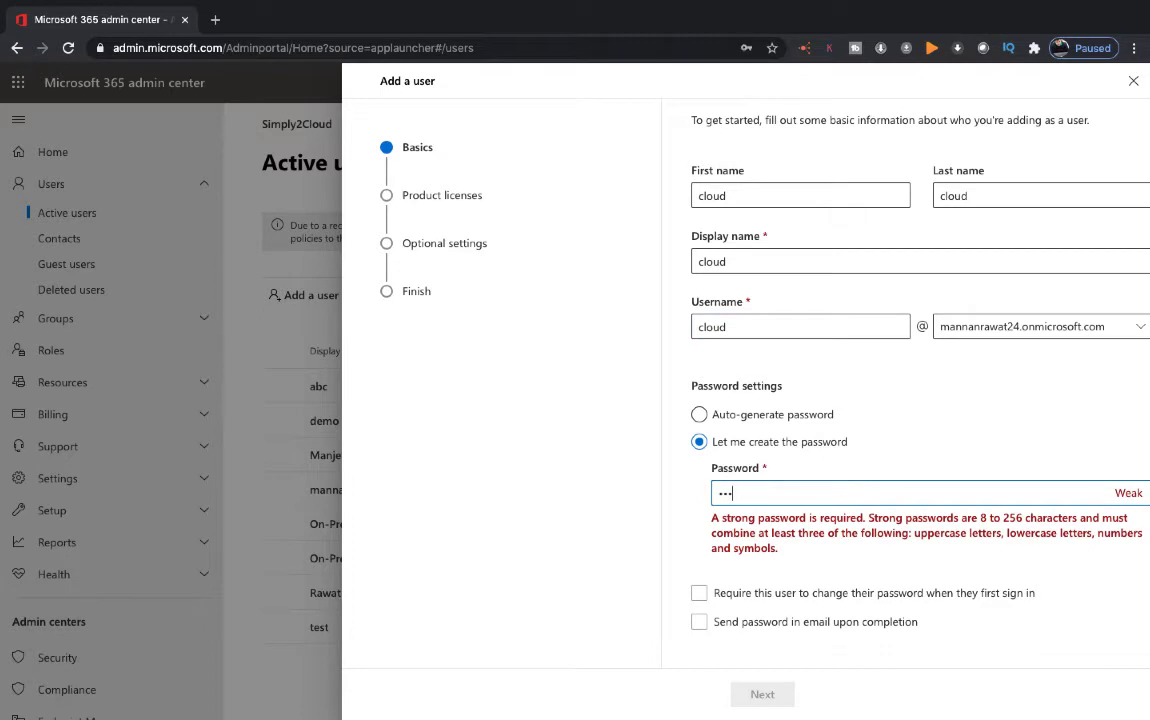
pyautogui.write('•••••••••••')
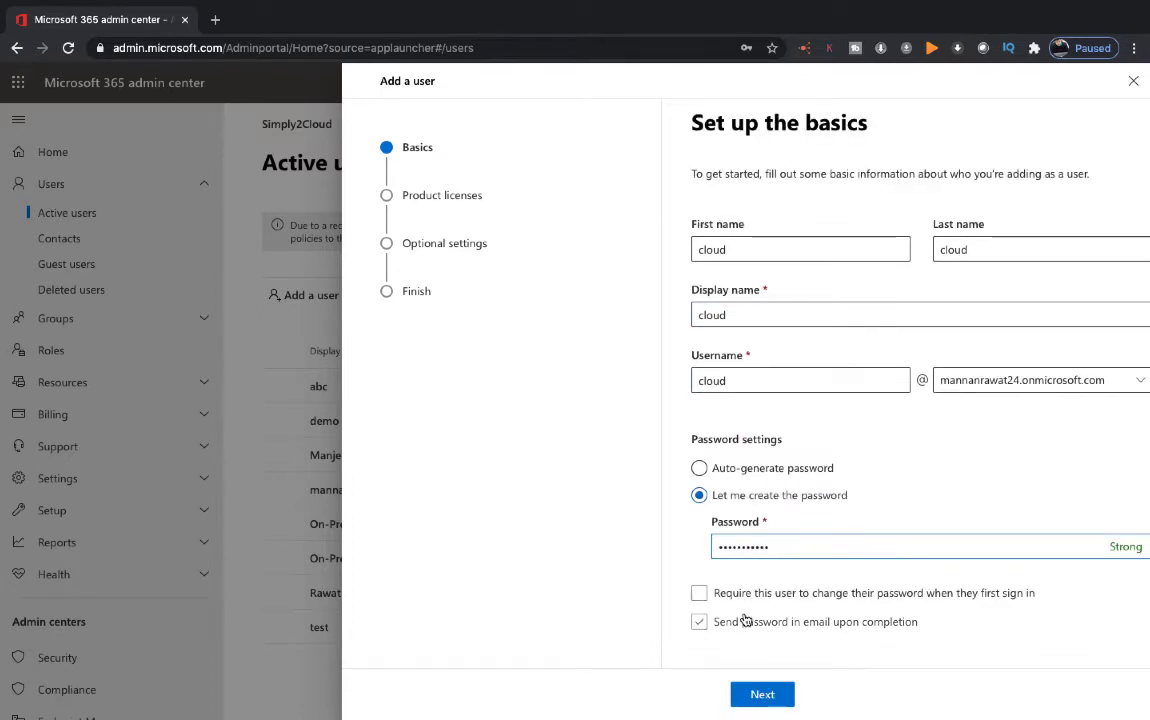
pyautogui.click(762, 694)
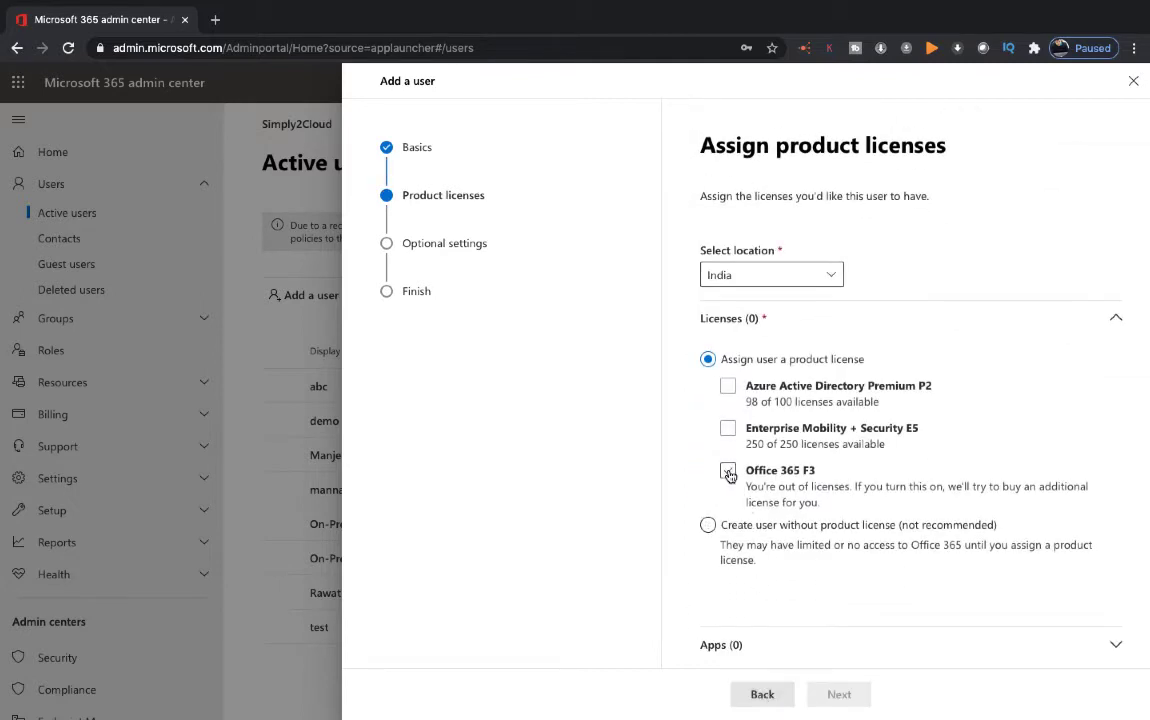
# Assign the cloud user an Office 365 F3 licence, buy one extra, and finish adding the account
pyautogui.click(727, 468)
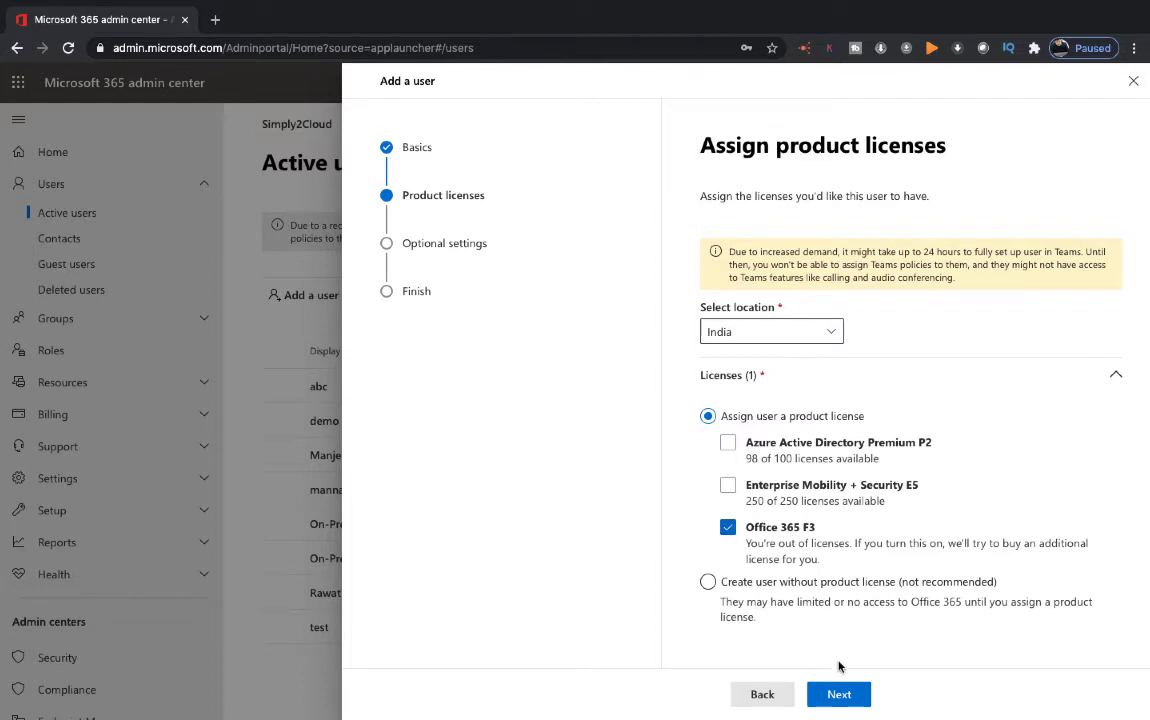
pyautogui.click(834, 695)
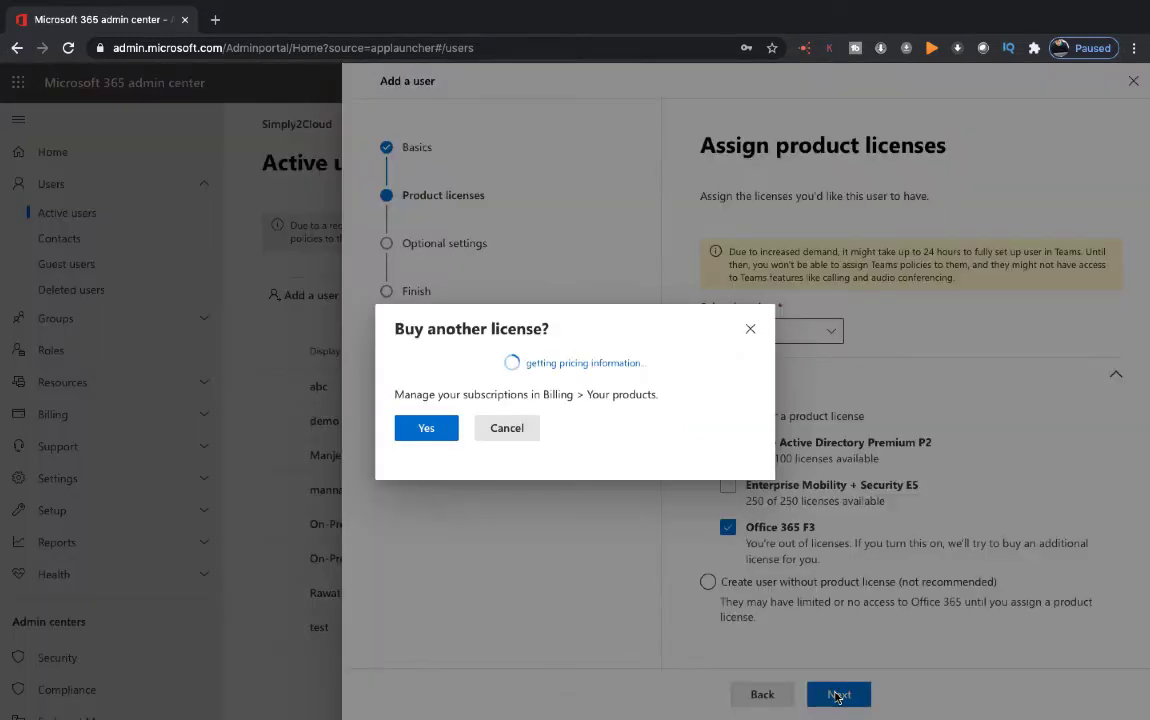
pyautogui.click(426, 438)
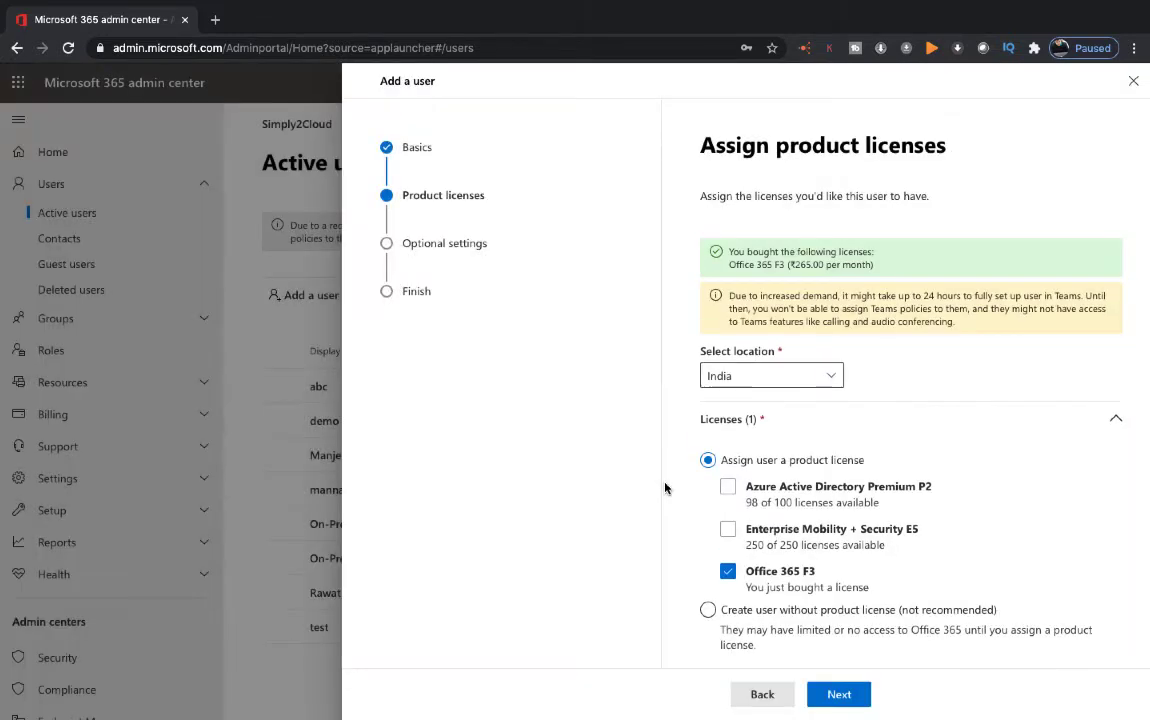
pyautogui.click(845, 698)
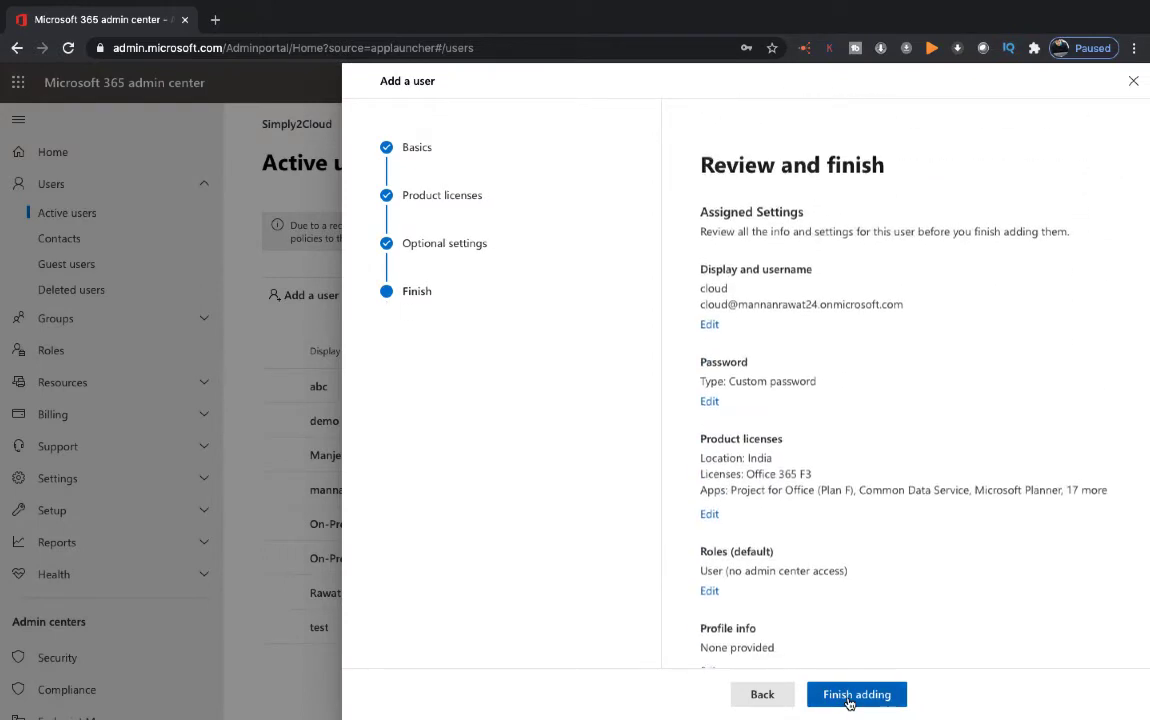
pyautogui.click(848, 700)
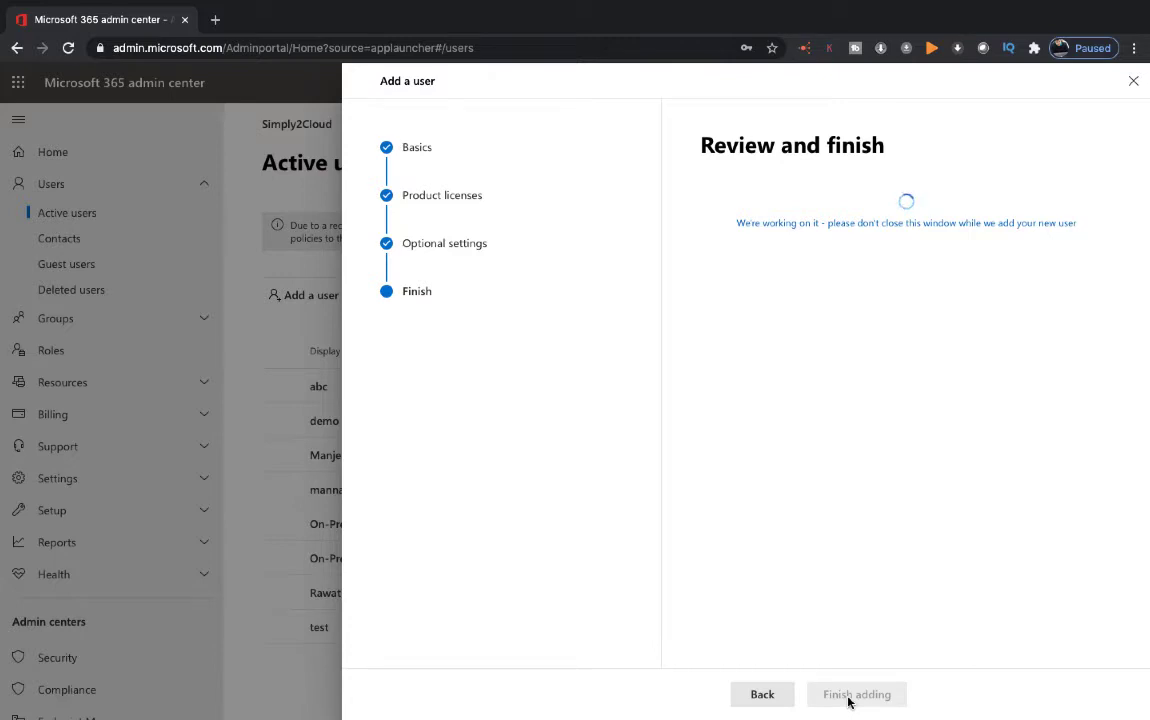
pyautogui.hotkey('ctrl', 'Left')
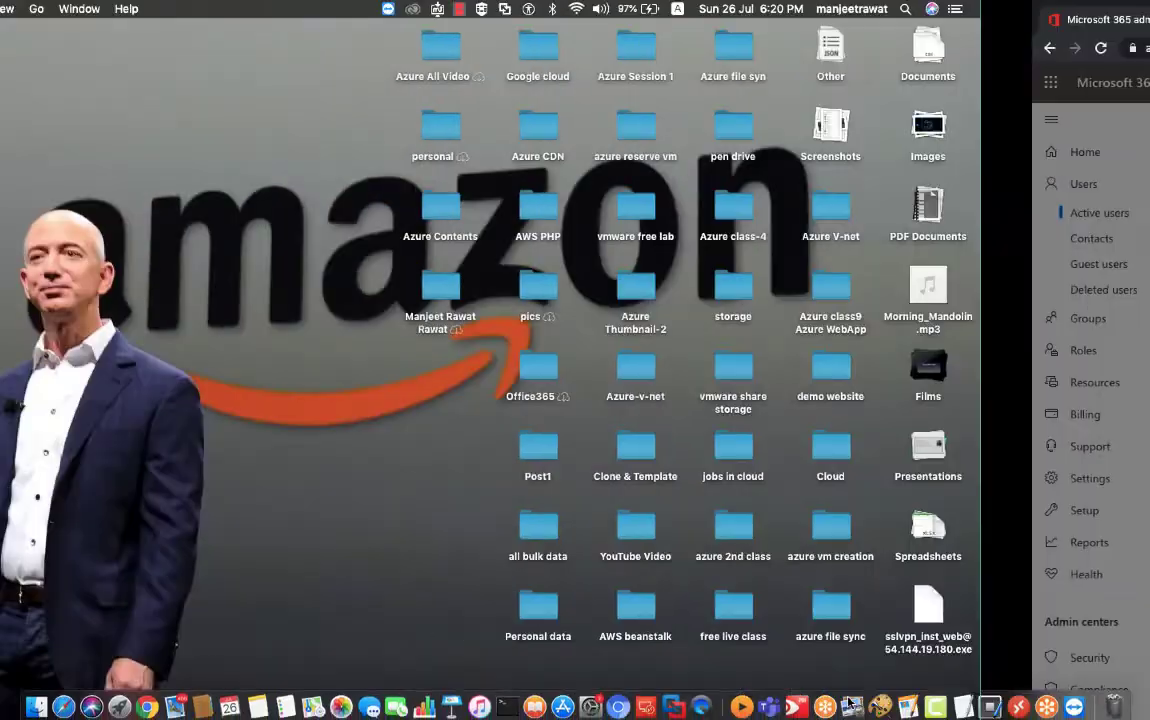
# Open Safari full screen, go to aws.amazon.com and sign in to the console as root user
pyautogui.click(60, 704)
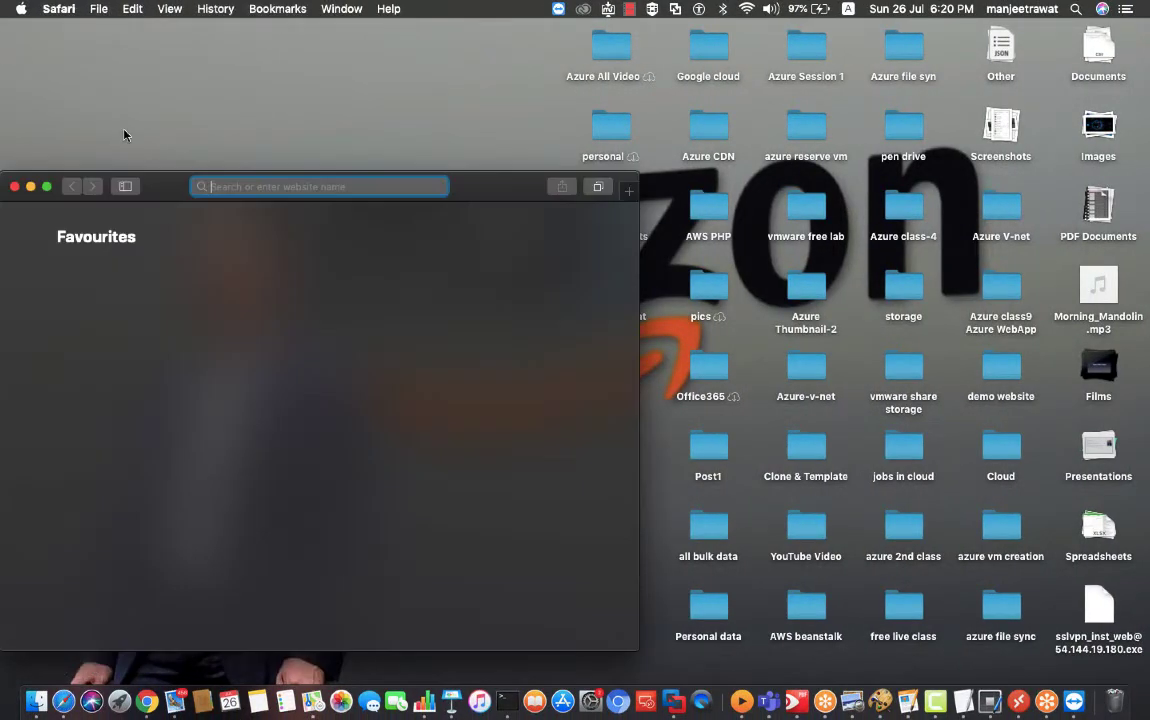
pyautogui.click(46, 188)
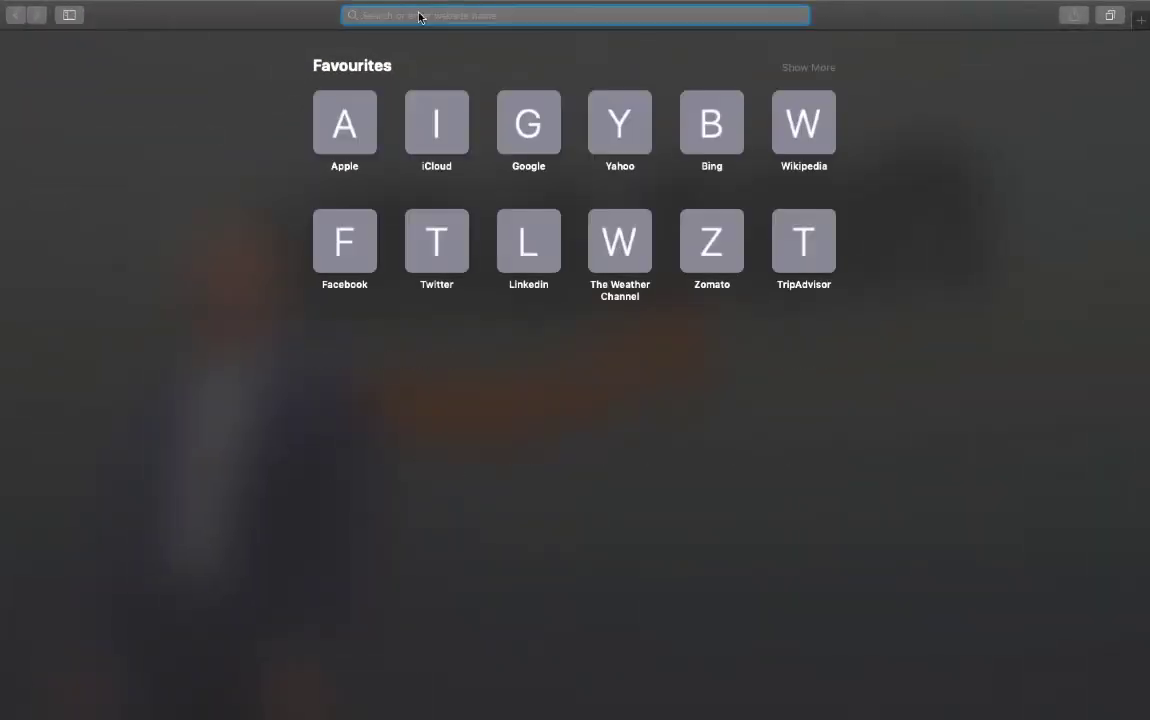
pyautogui.write('aws')
pyautogui.press('Return')
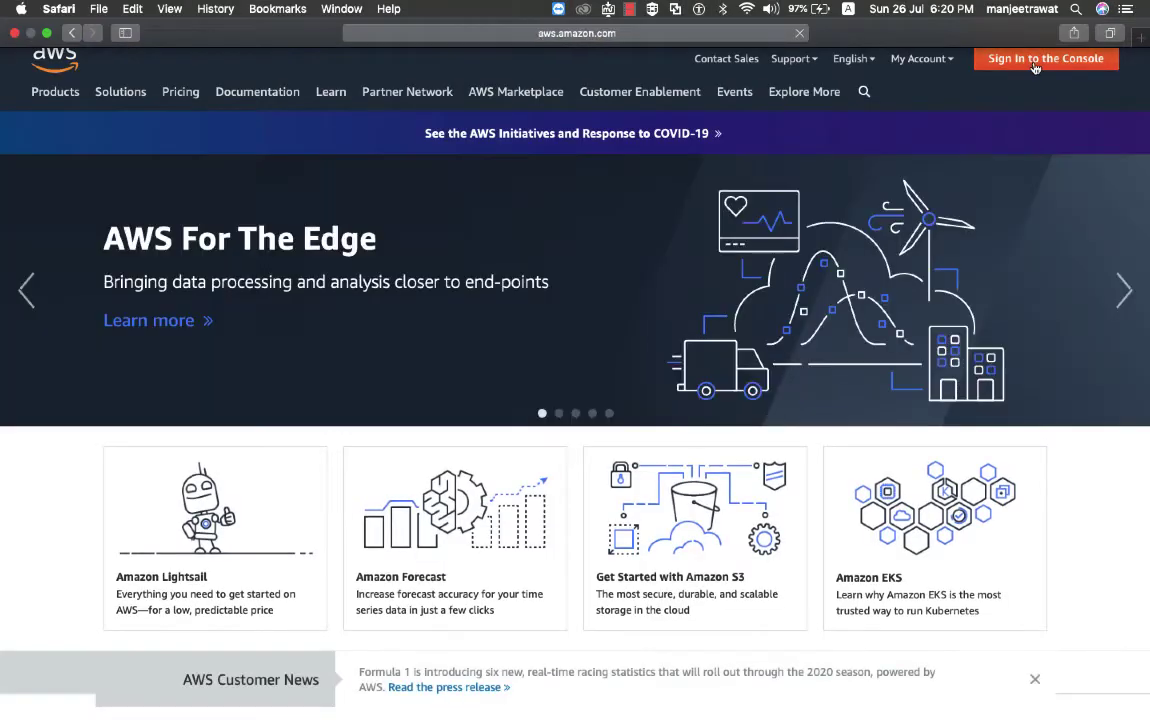
pyautogui.click(1035, 62)
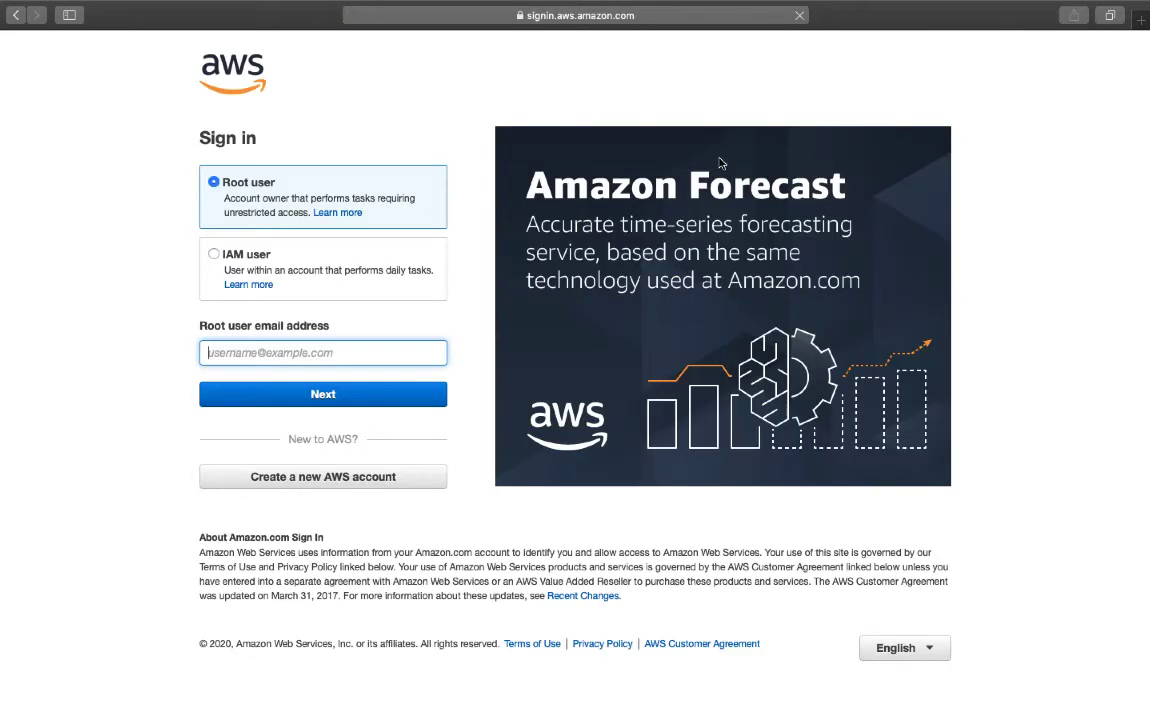
pyautogui.click(321, 390)
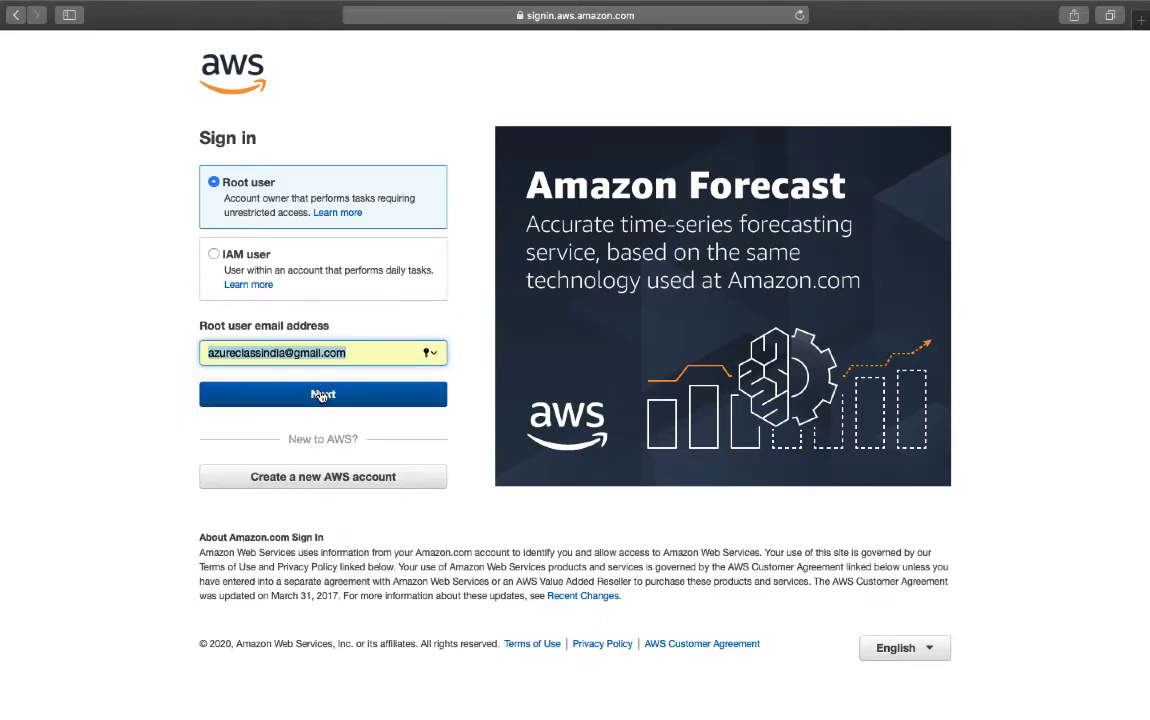
pyautogui.click(322, 395)
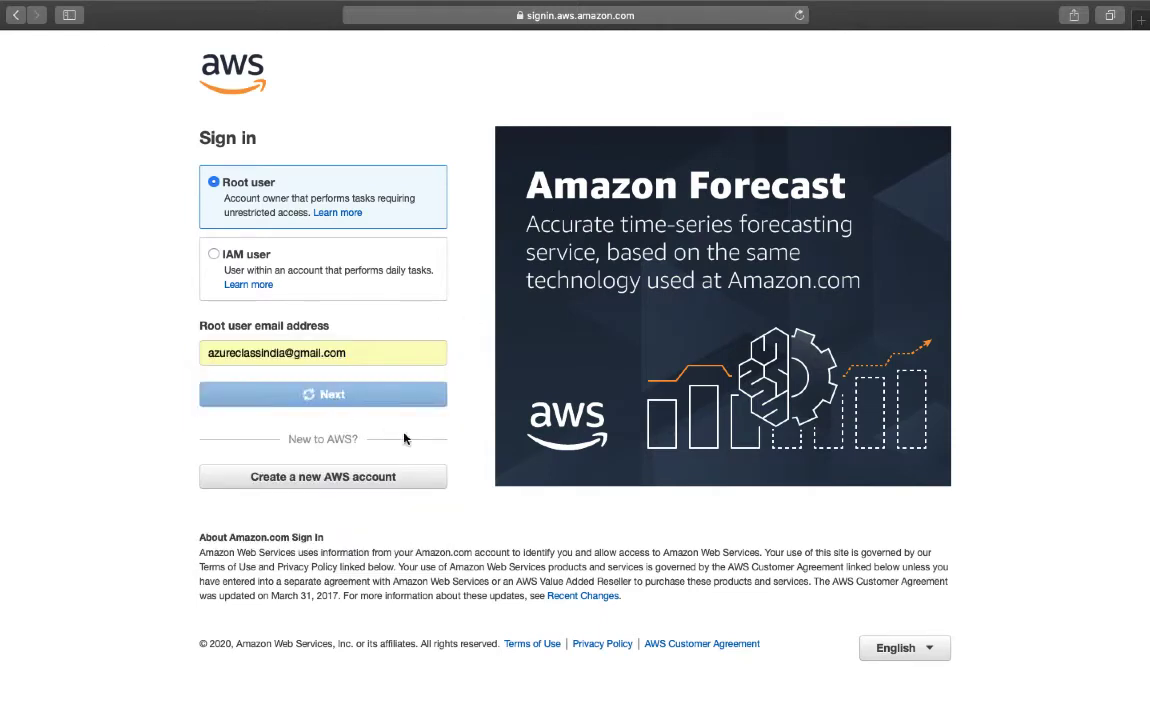
pyautogui.write('•')
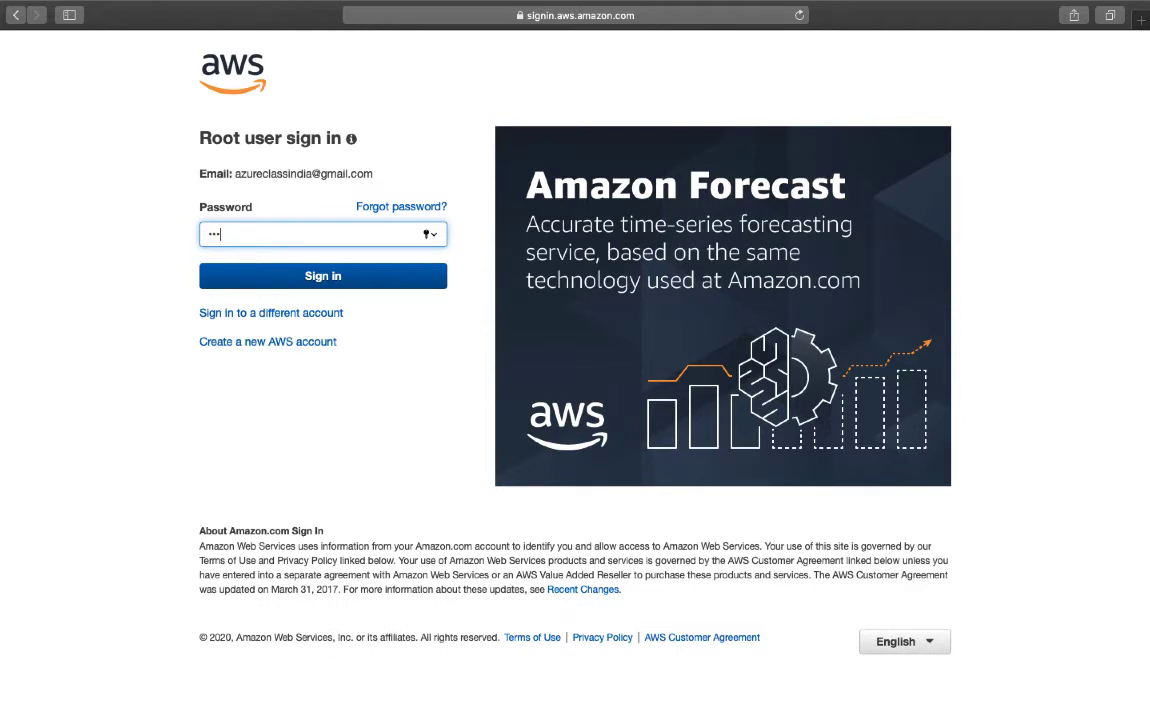
pyautogui.press('Return')
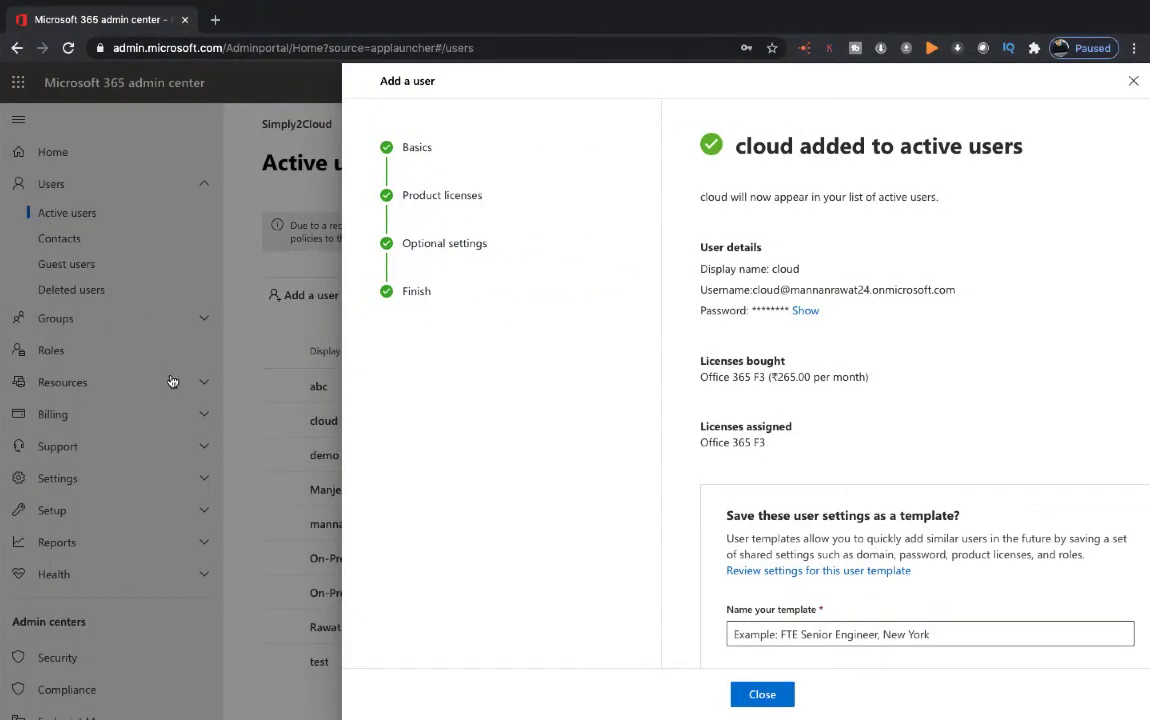
# Load the Azure portal in a new tab, then close the Safari window
pyautogui.click(215, 19)
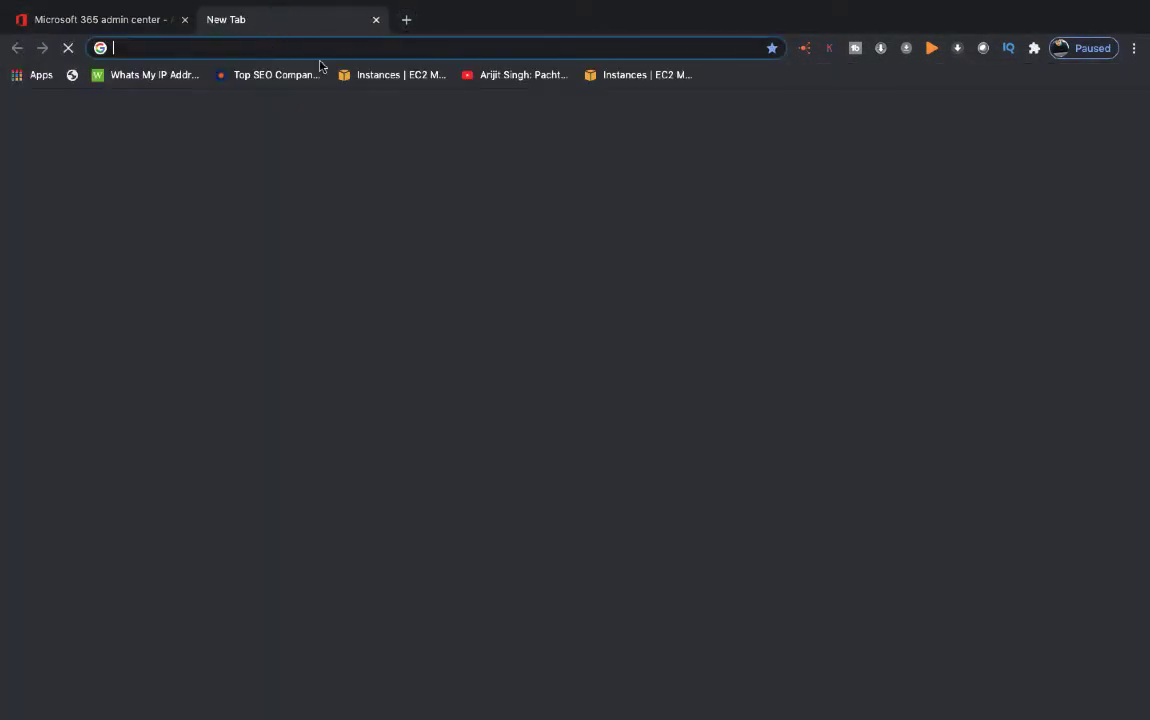
pyautogui.write('po')
pyautogui.press('Return')
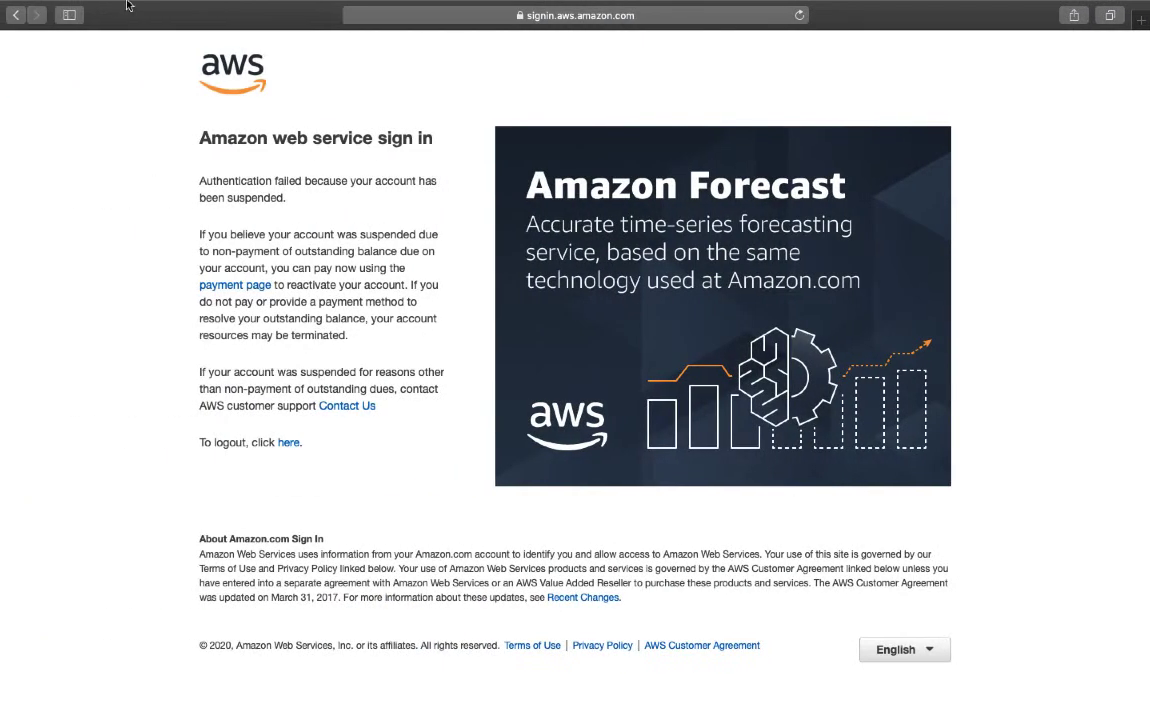
pyautogui.moveTo(375, 3)
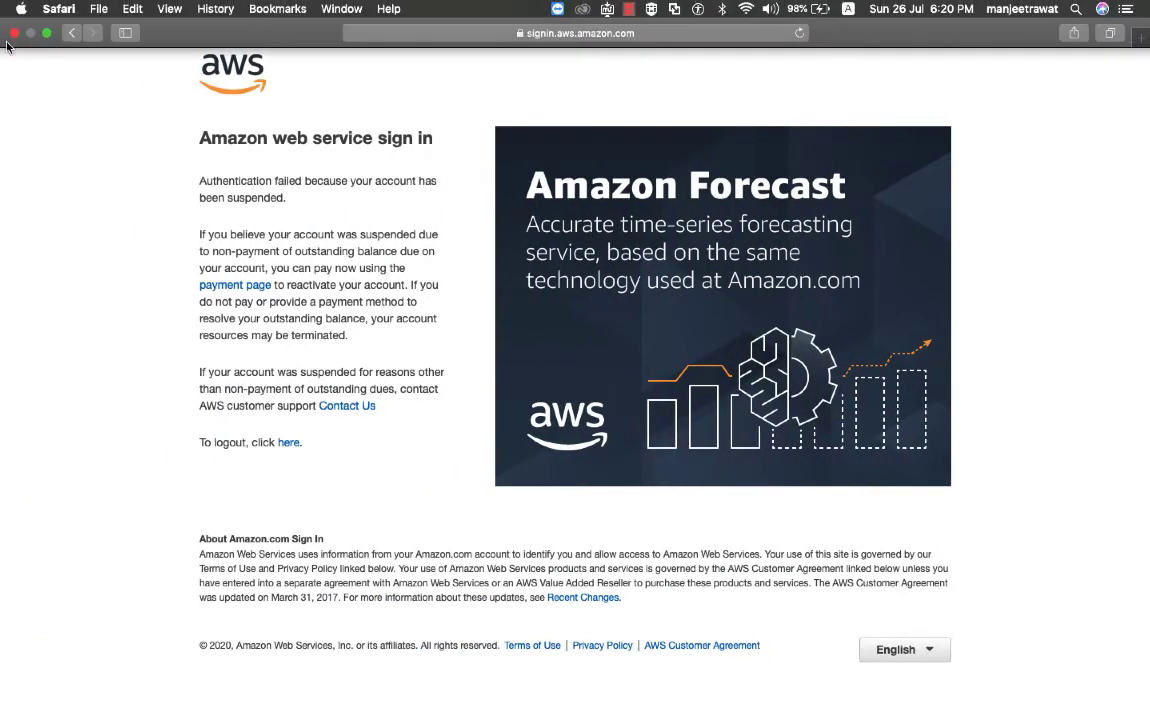
pyautogui.click(17, 34)
# Close the Azure tab and open a new private browsing window
pyautogui.hotkey('ctrl', 'Right')
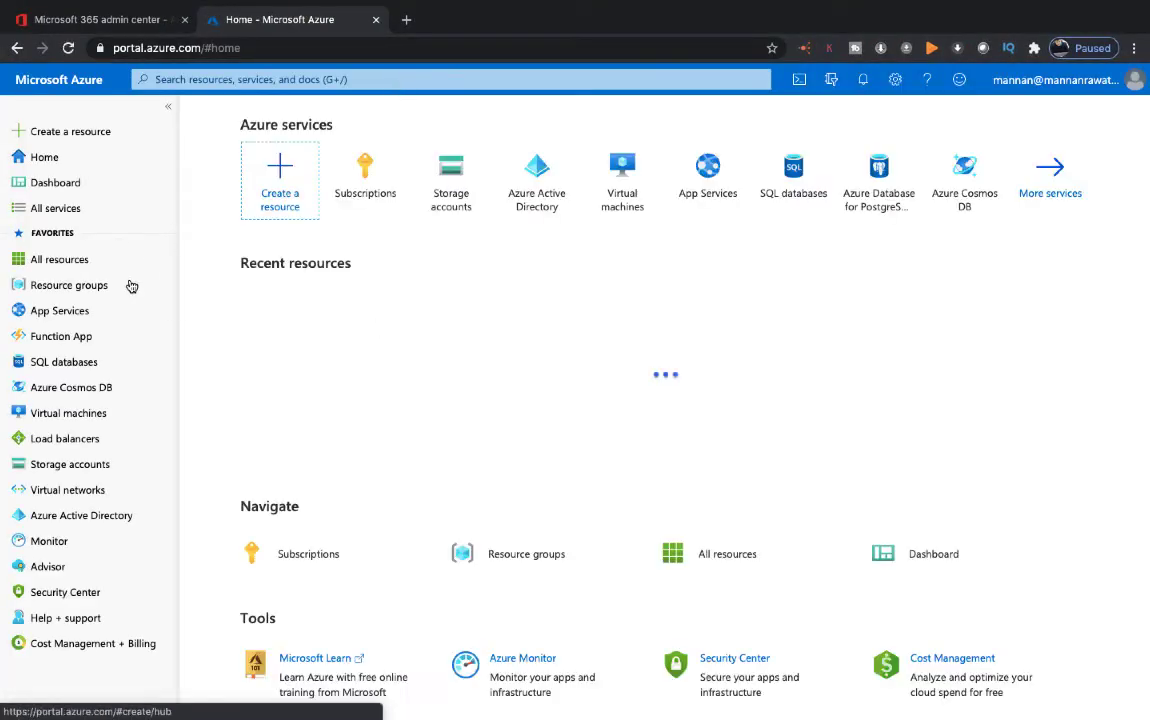
pyautogui.click(376, 20)
pyautogui.click(215, 19)
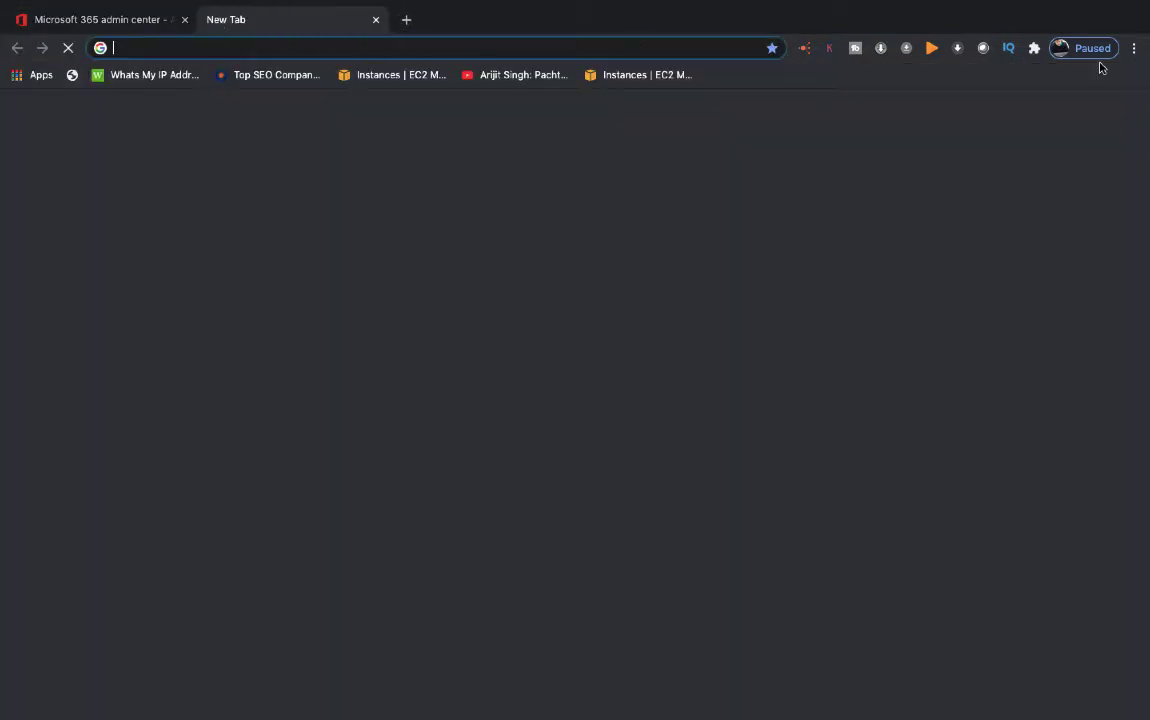
pyautogui.click(1133, 48)
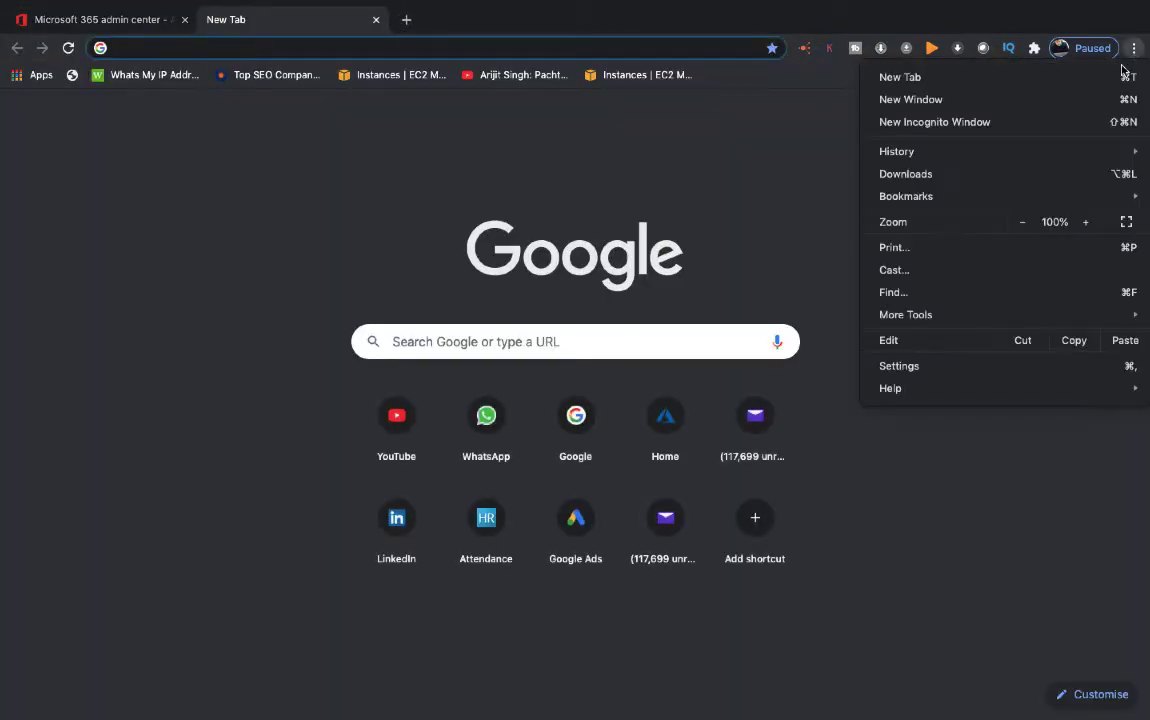
pyautogui.click(929, 122)
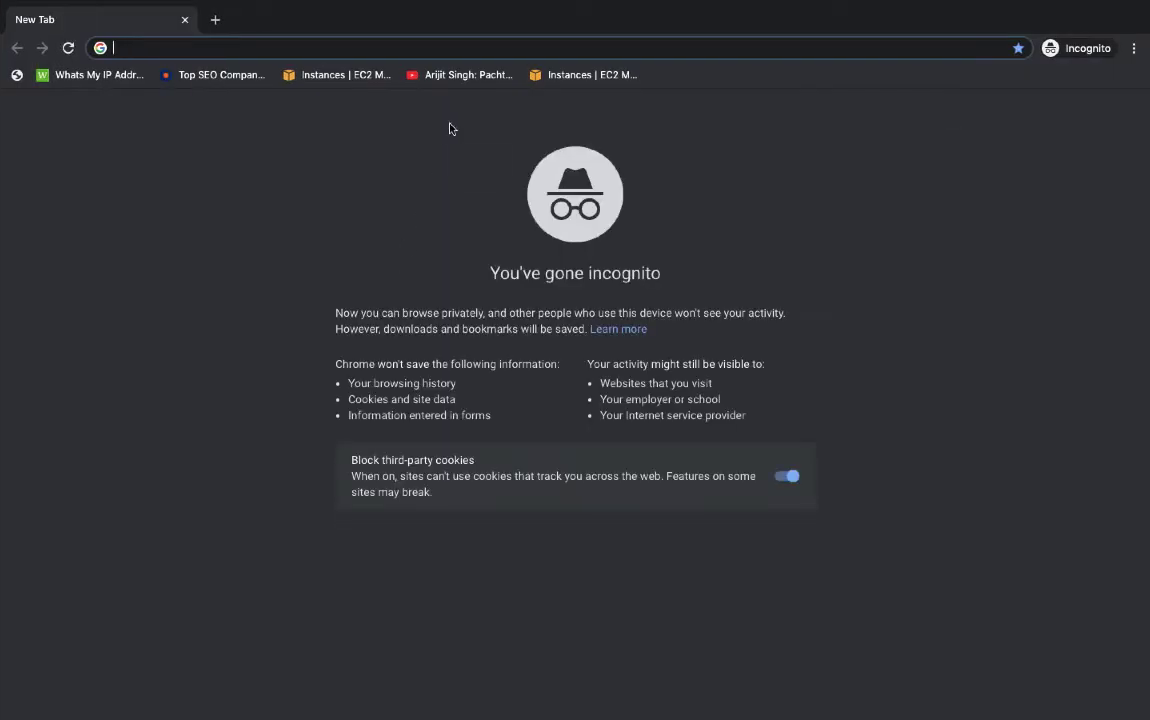
# Go to the Azure portal and sign in with the account e-mail and password
pyautogui.write('portal.azure.com')
pyautogui.press('Return')
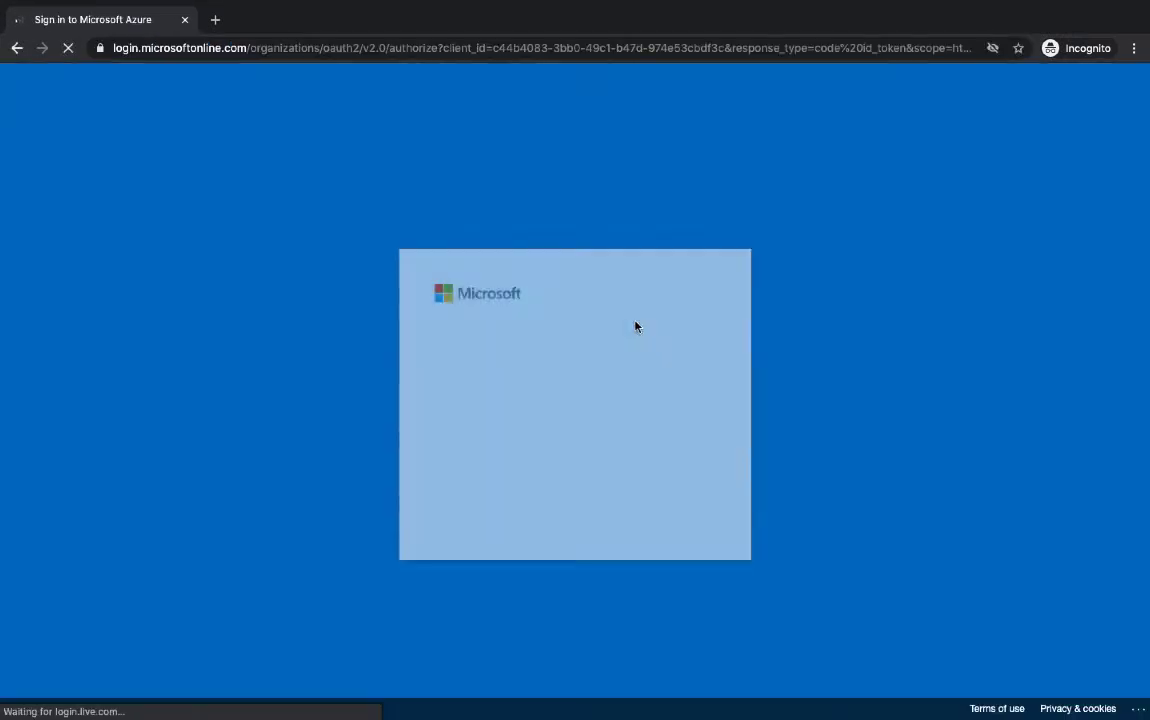
pyautogui.write('man')
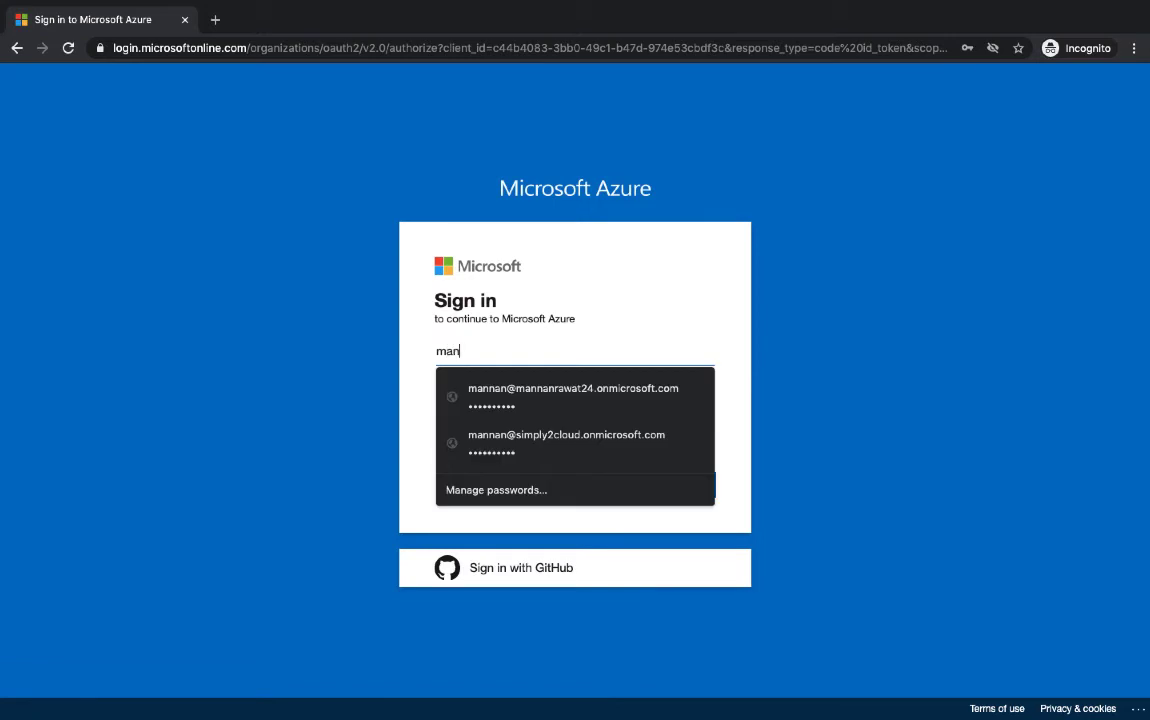
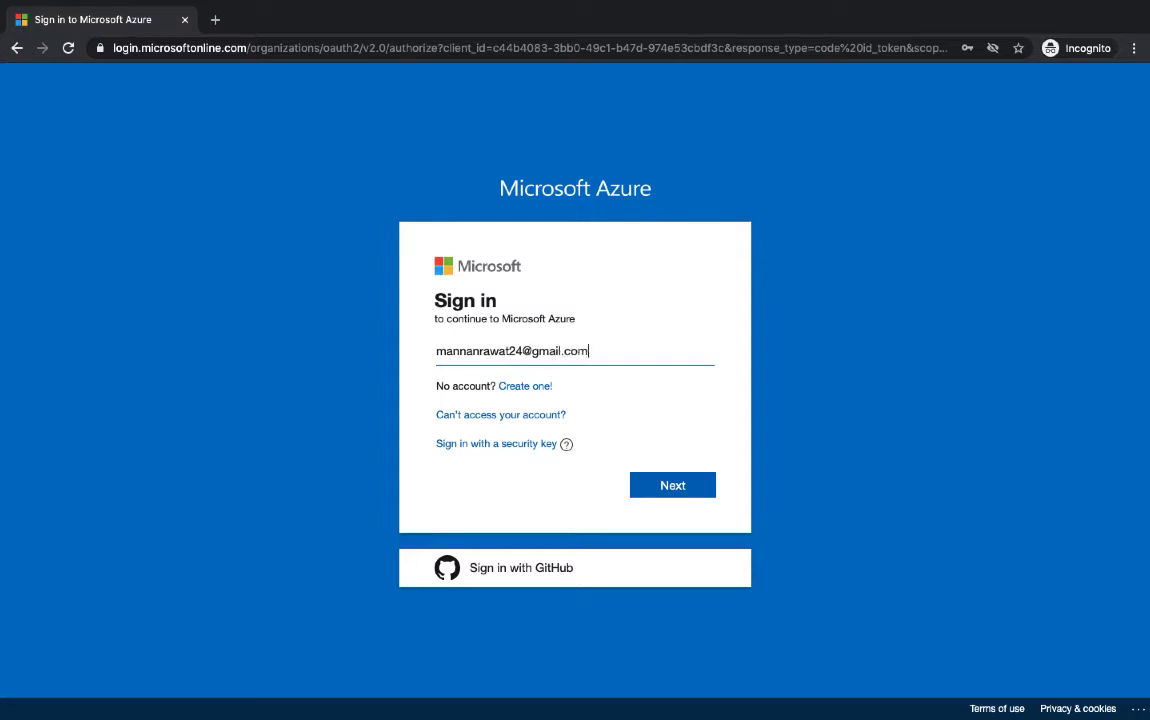
pyautogui.press('Return')
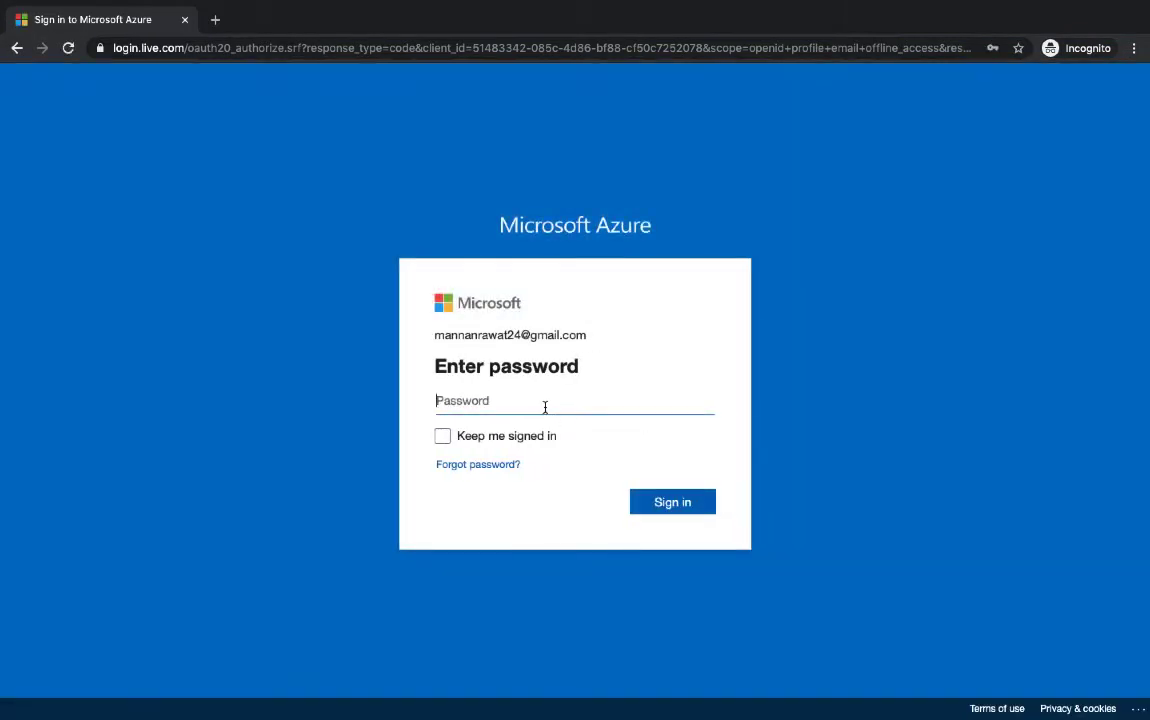
pyautogui.write('*')
pyautogui.press('Return')
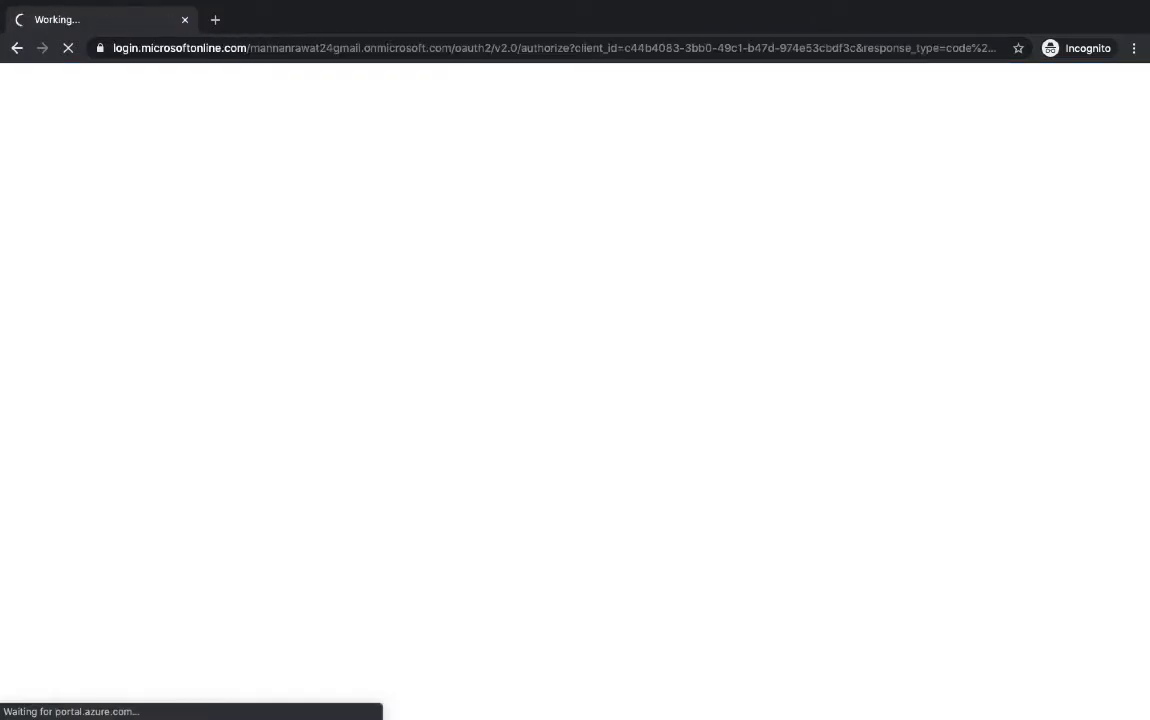
pyautogui.hotkey('ctrl', 'Left')
pyautogui.hotkey('ctrl', 'Right')
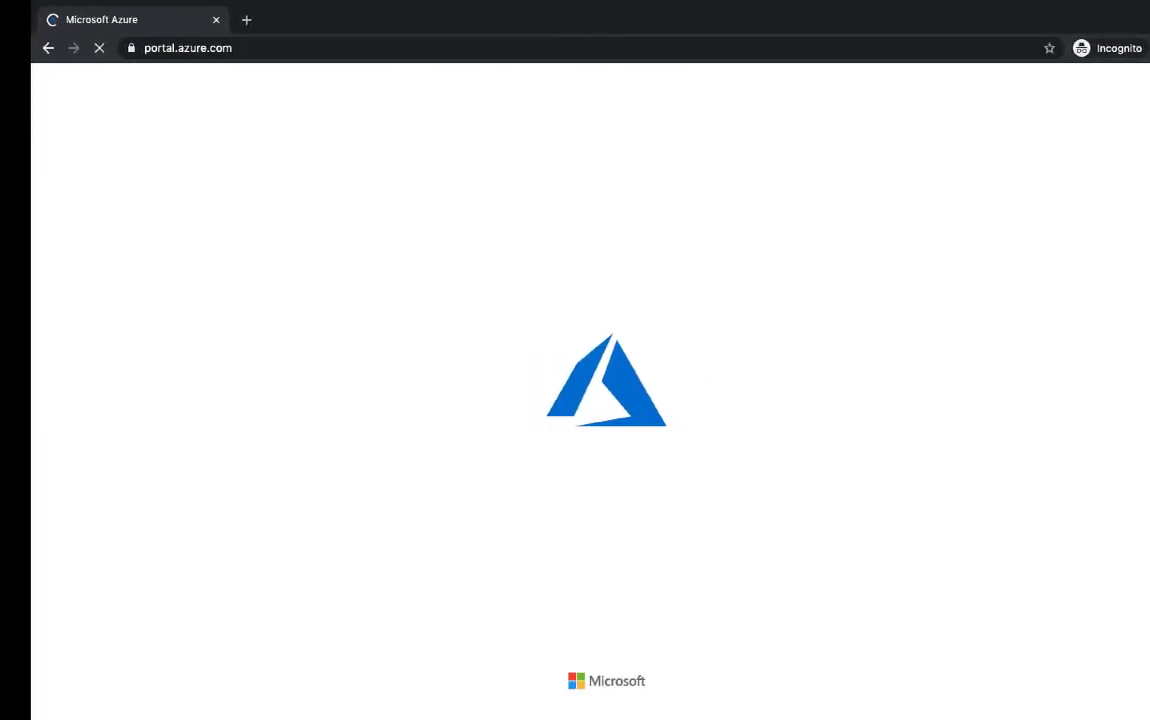
pyautogui.hotkey('ctrl', 'Left')
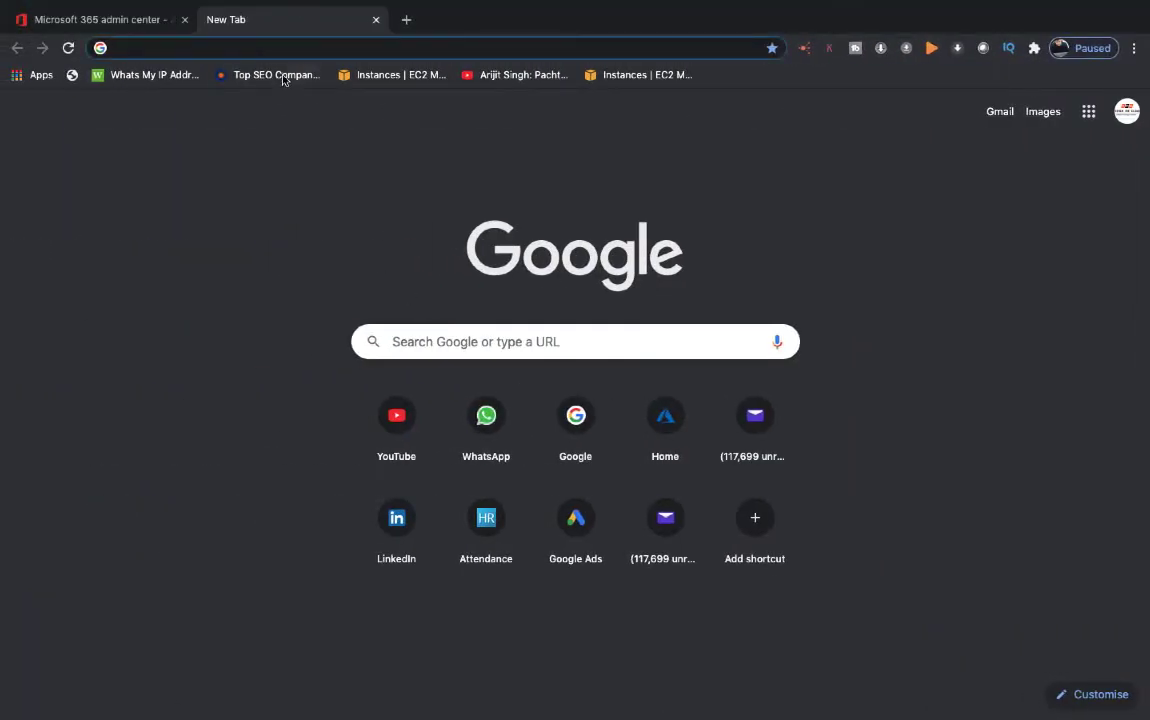
# Close the empty tab and dismiss the cloud user's confirmation panel to show Active users
pyautogui.click(377, 20)
pyautogui.hotkey('ctrl', 'Right')
pyautogui.hotkey('ctrl', 'Left')
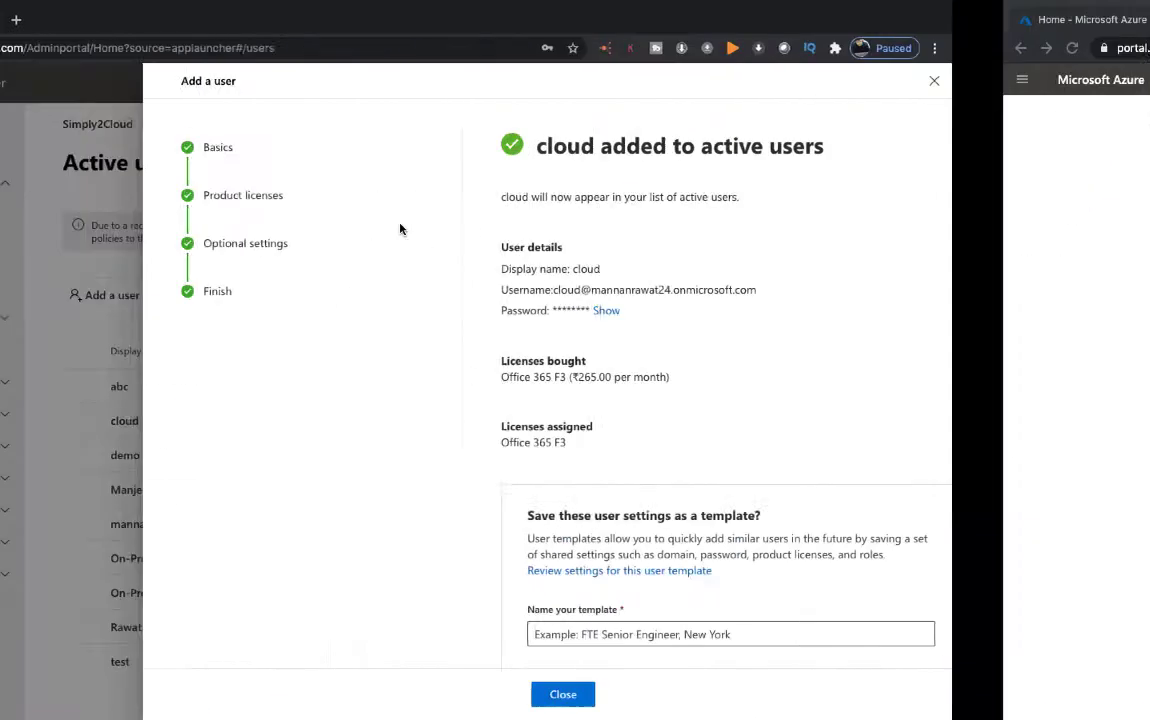
pyautogui.click(765, 694)
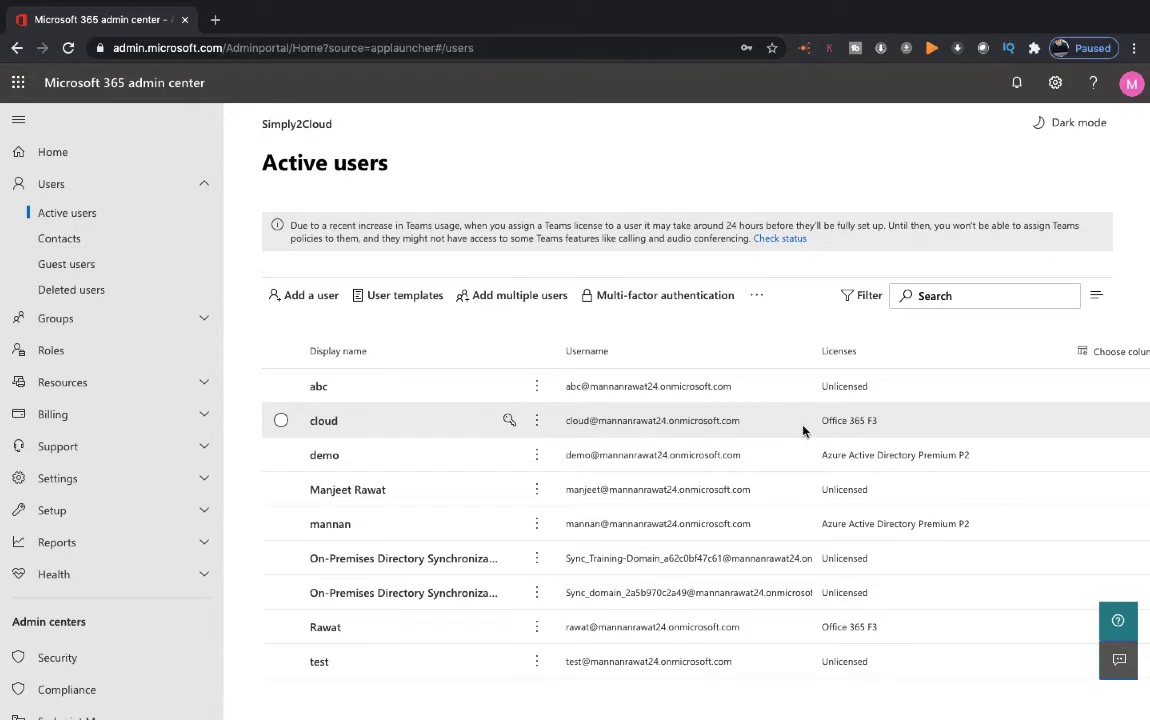
# In the Azure portal, open All services and go to Virtual machines
pyautogui.hotkey('ctrl', 'Right')
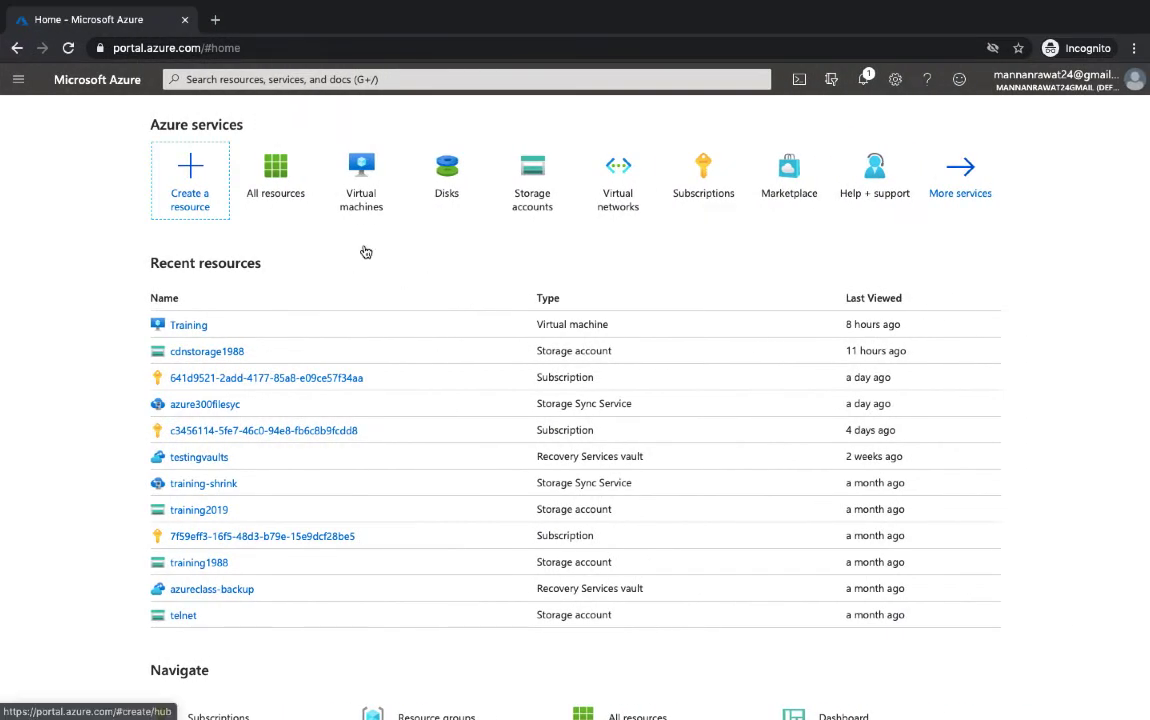
pyautogui.click(963, 178)
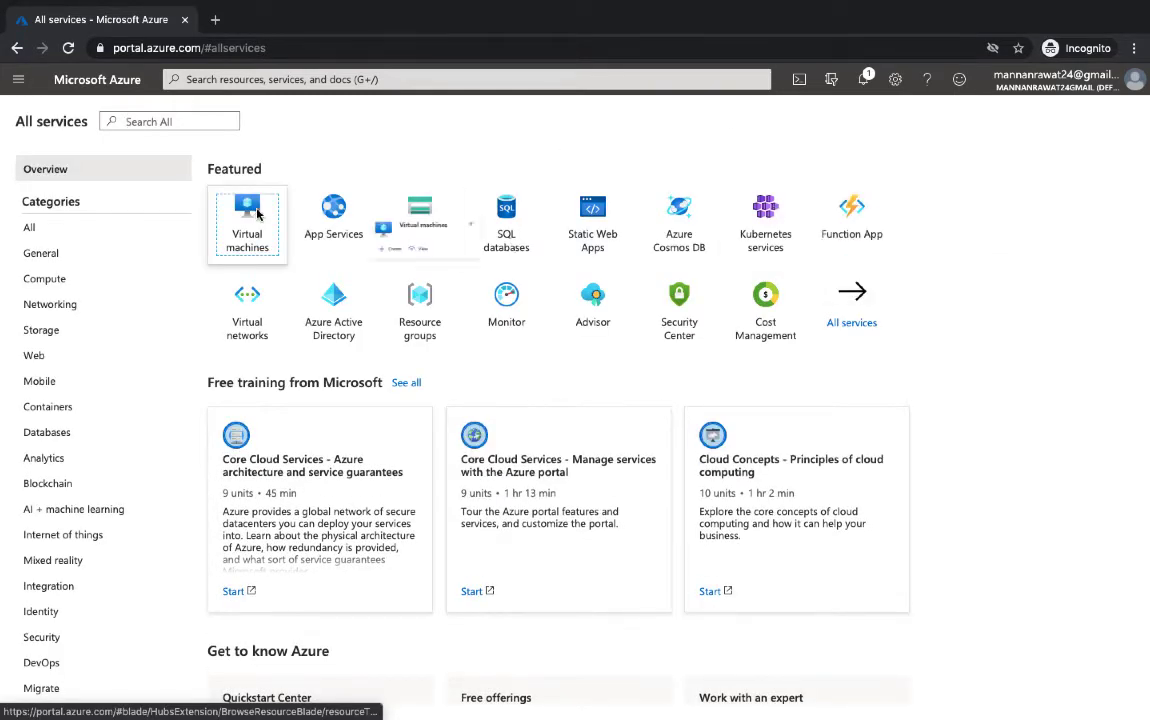
pyautogui.click(248, 220)
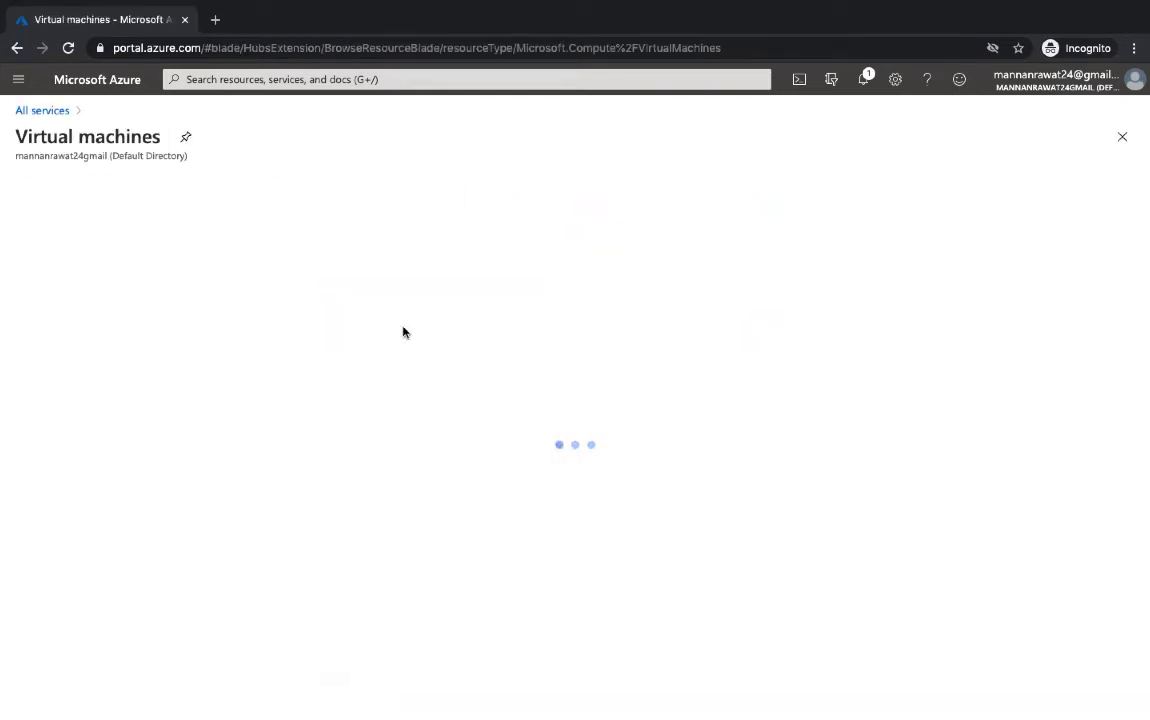
# Start a new VM named 'web' in Azure-Batch-104 with the Windows Server 2012 R2 Datacenter image
pyautogui.click(50, 184)
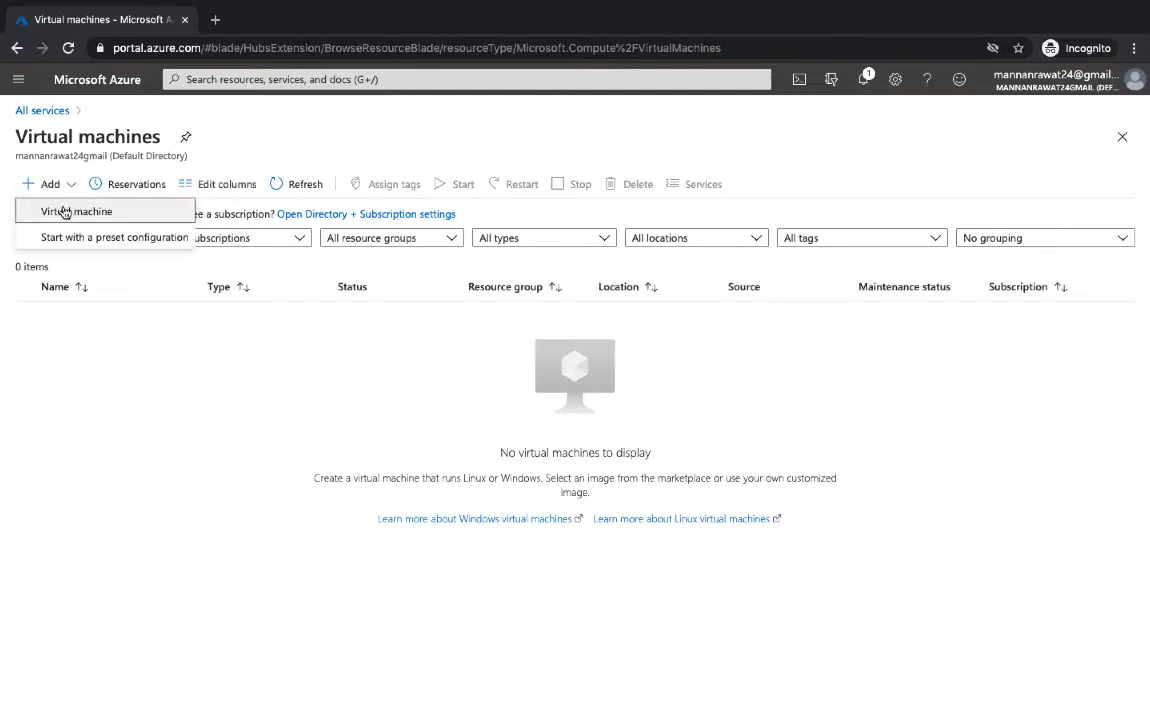
pyautogui.click(64, 211)
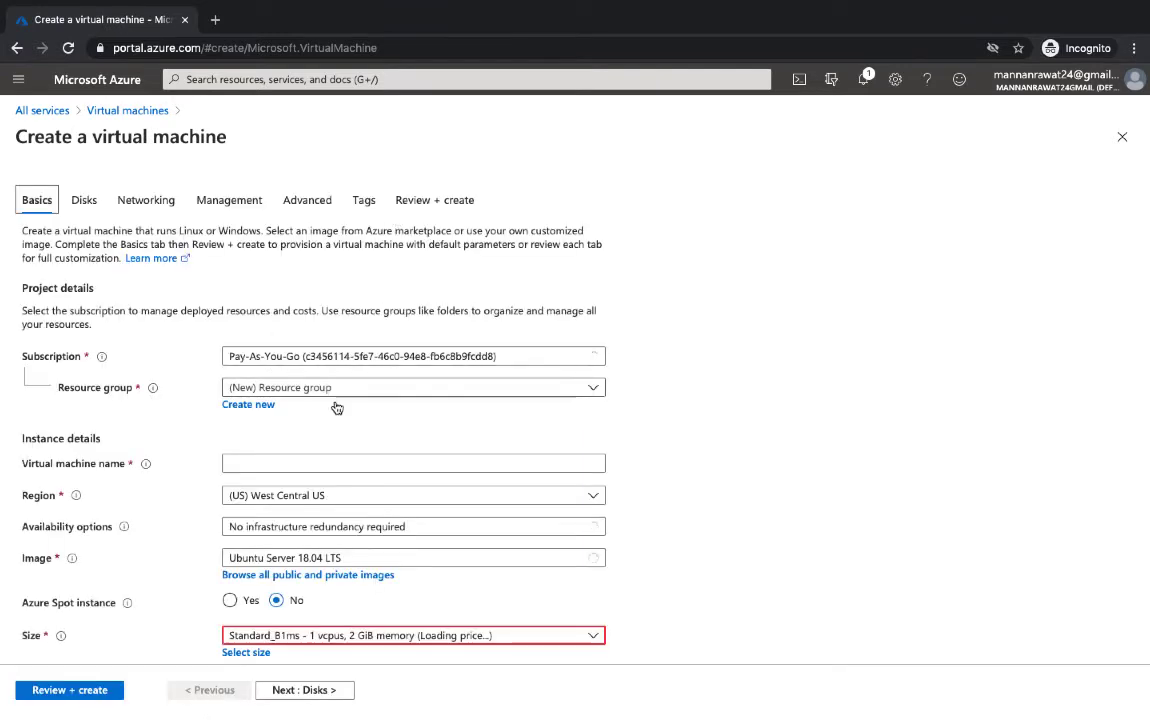
pyautogui.click(345, 388)
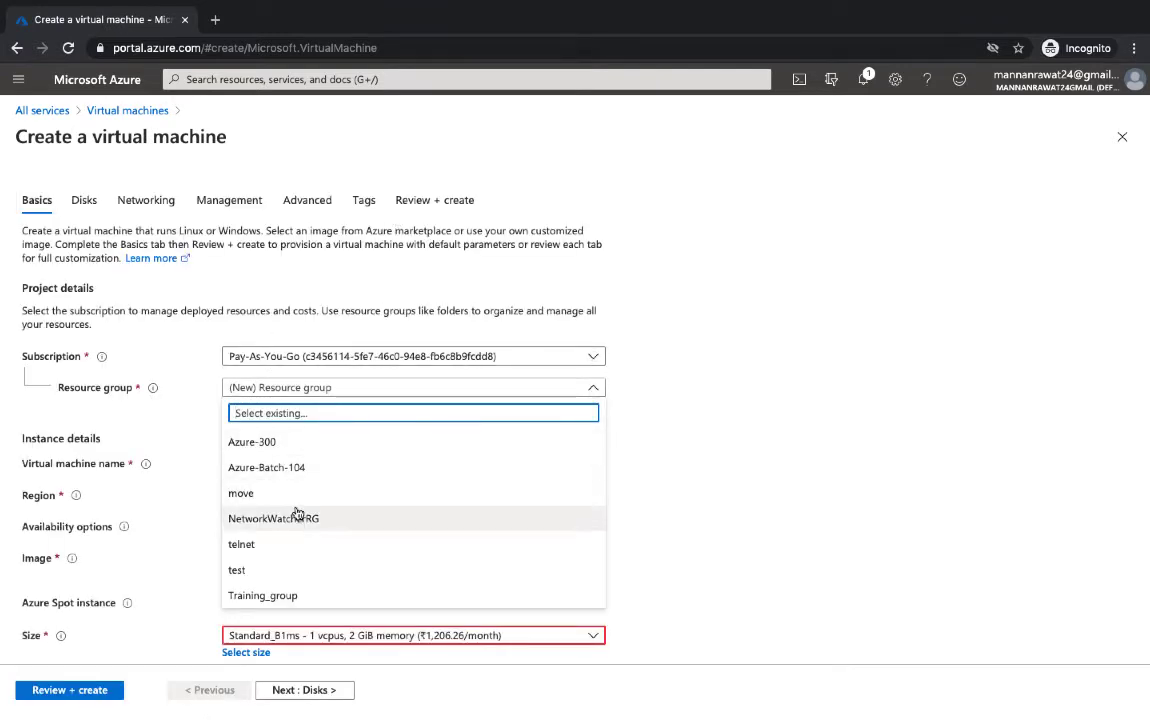
pyautogui.click(298, 467)
pyautogui.click(285, 463)
pyautogui.write('web')
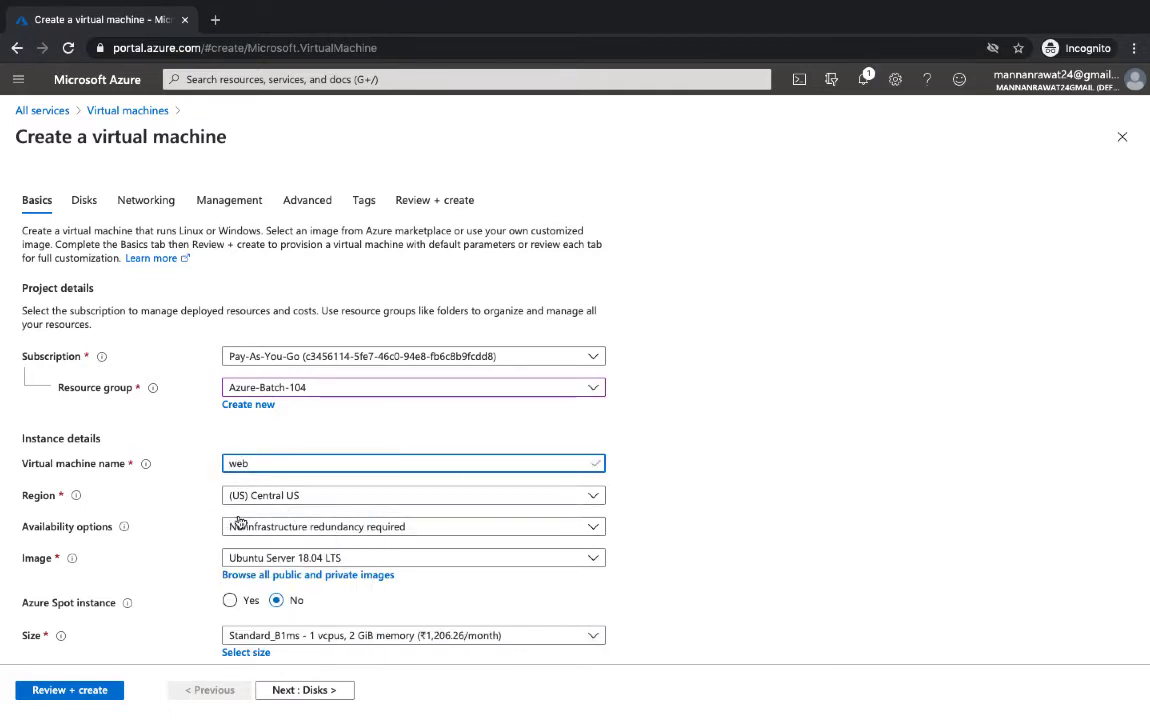
pyautogui.click(318, 558)
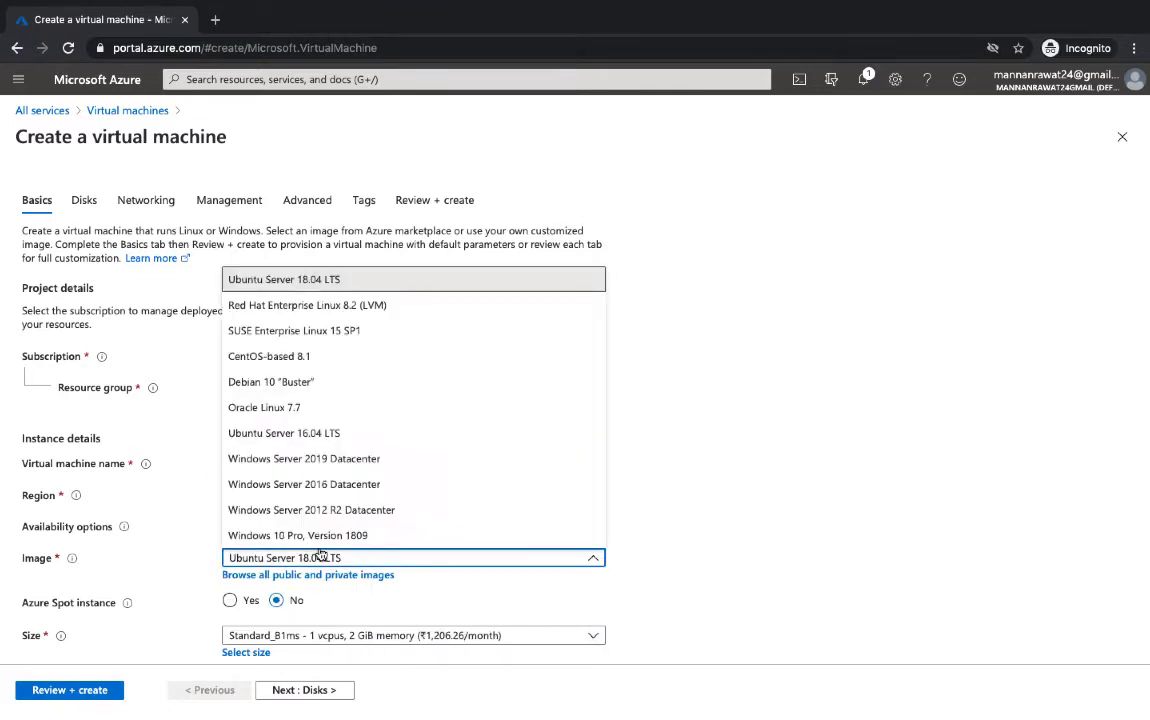
pyautogui.click(331, 512)
pyautogui.scroll(-2, 334, 556)
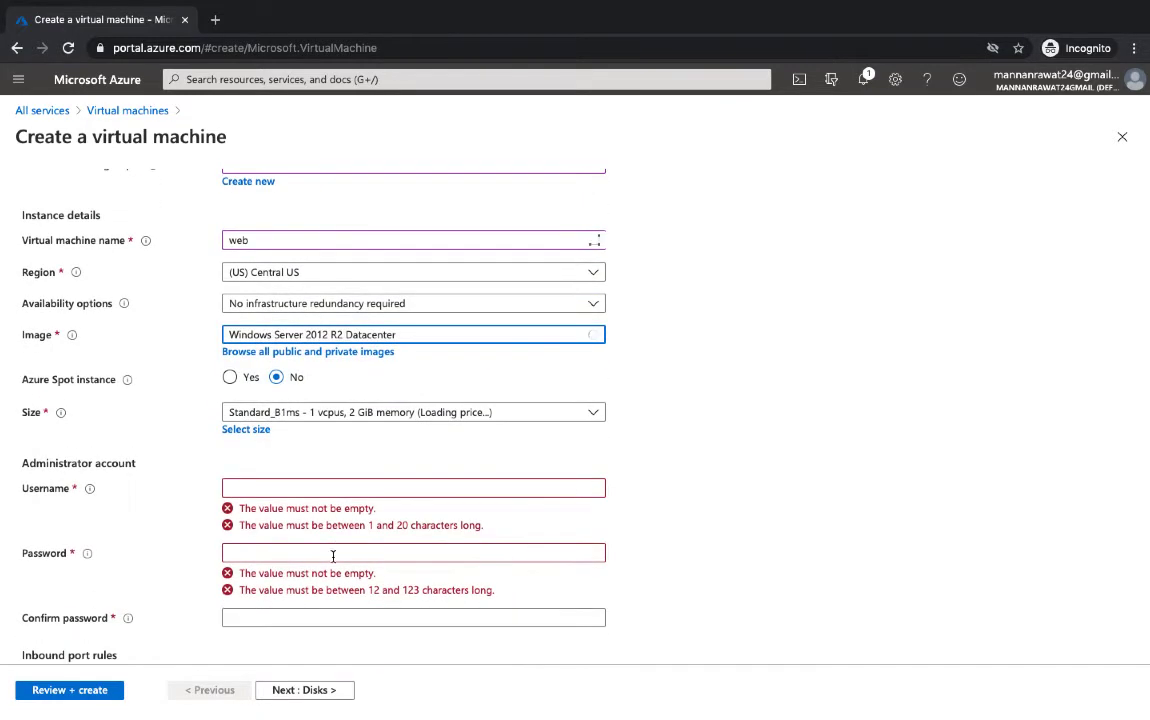
# Set the administrator username to 'web' and enter and confirm its password
pyautogui.click(299, 487)
pyautogui.write('web')
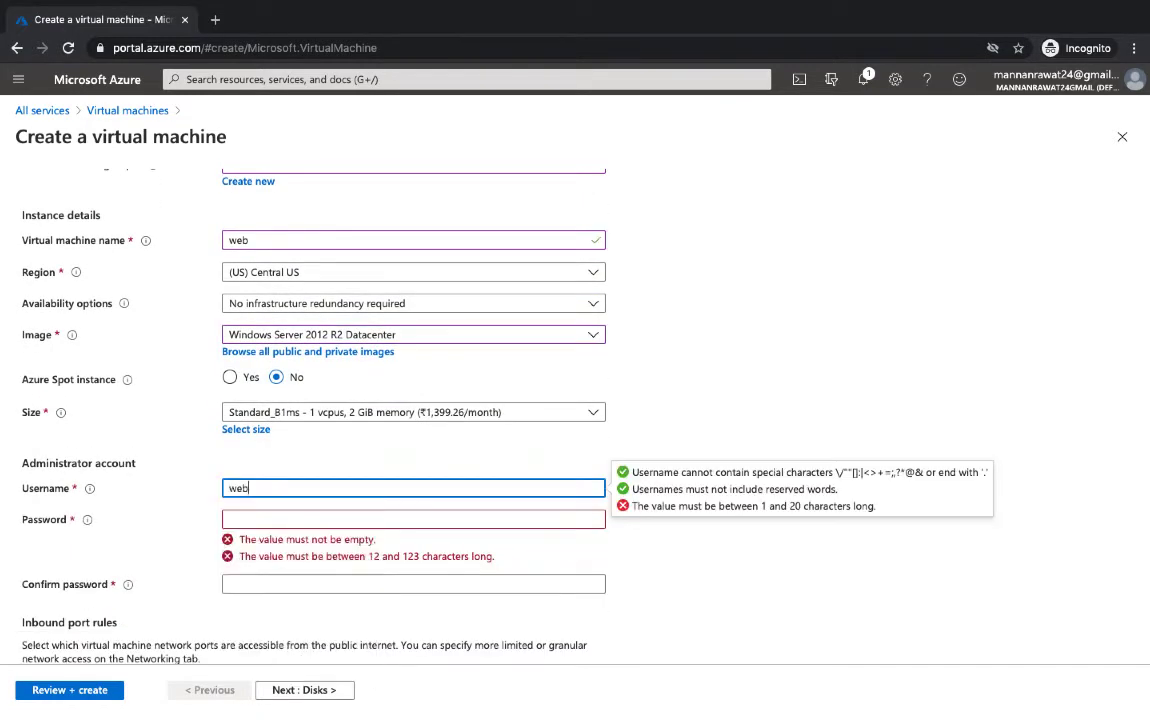
pyautogui.press('Tab')
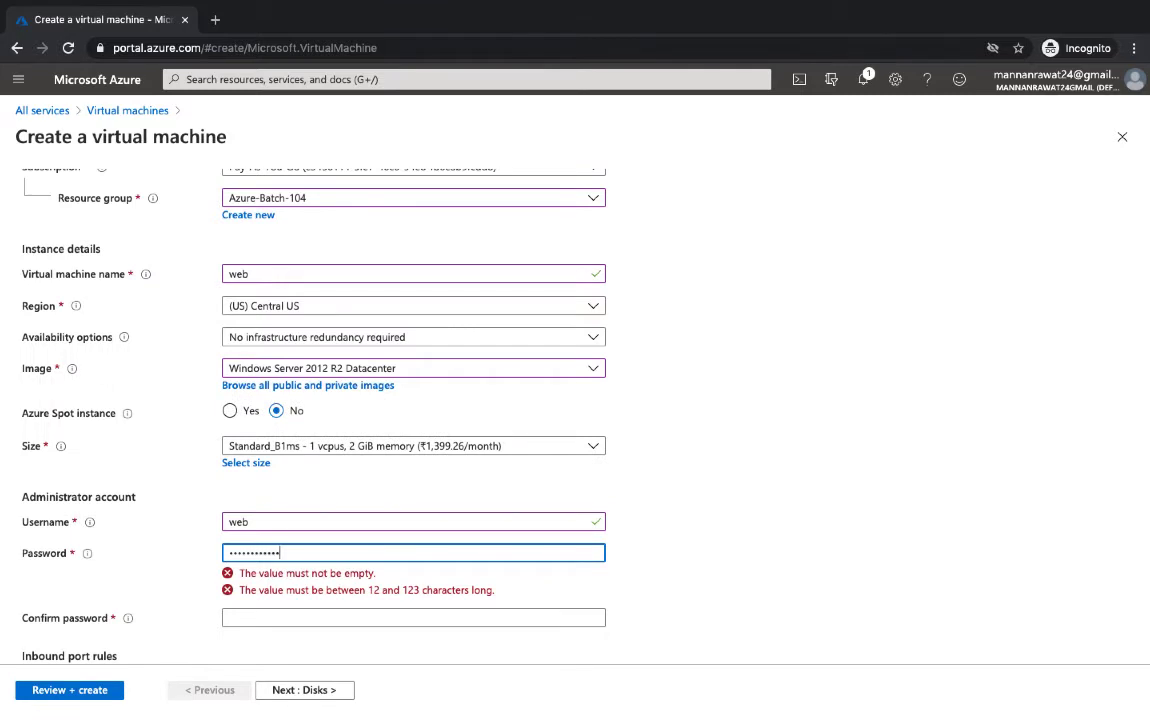
pyautogui.press('Tab')
pyautogui.write('****')
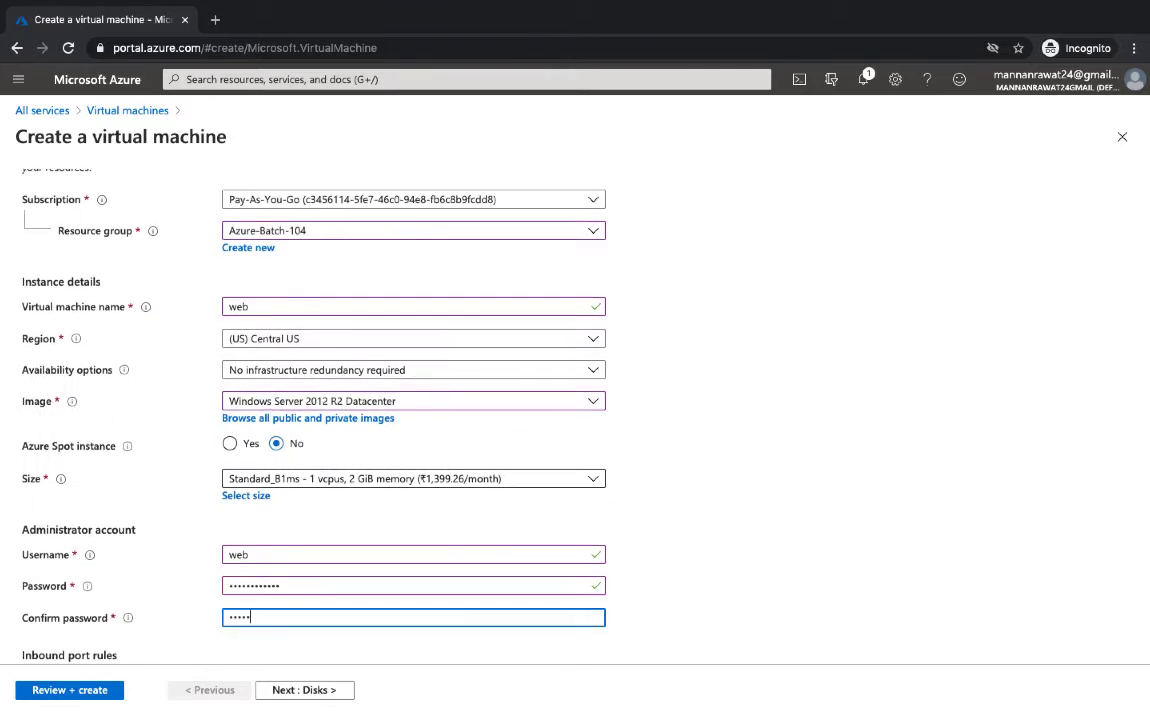
pyautogui.write('********')
pyautogui.scroll(-3, 495, 544)
# Keep default Disks, Networking, Management and Advanced settings, review, and create the 'web' VM
pyautogui.click(323, 693)
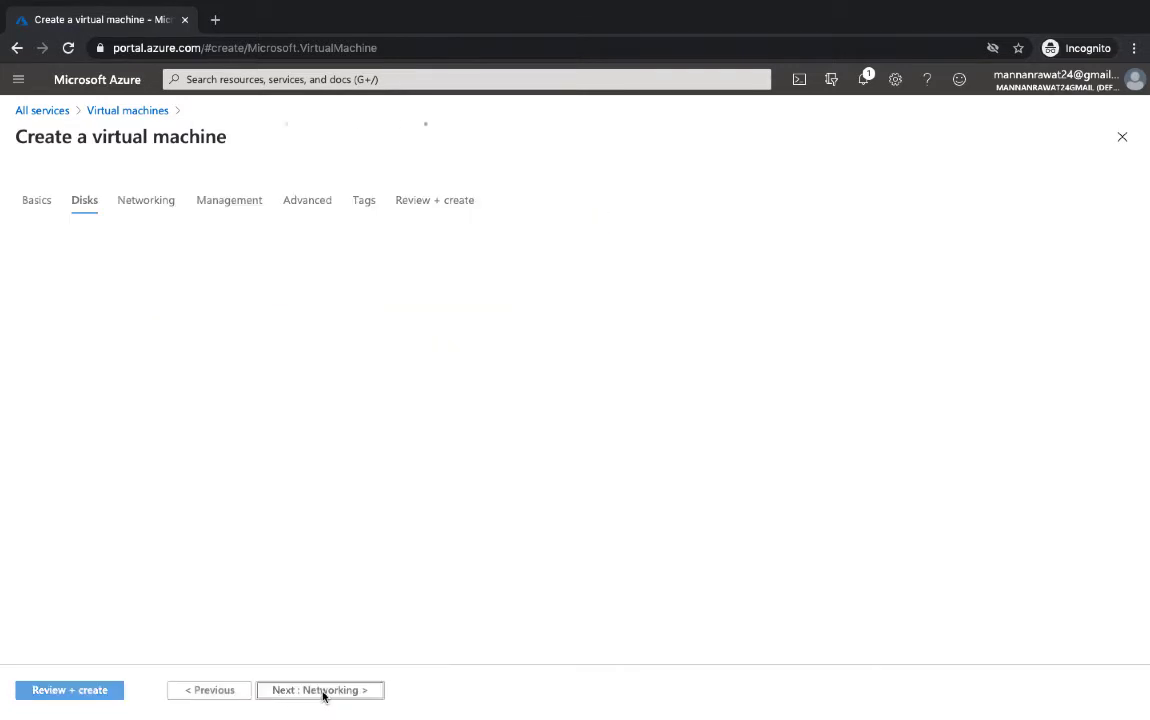
pyautogui.click(297, 693)
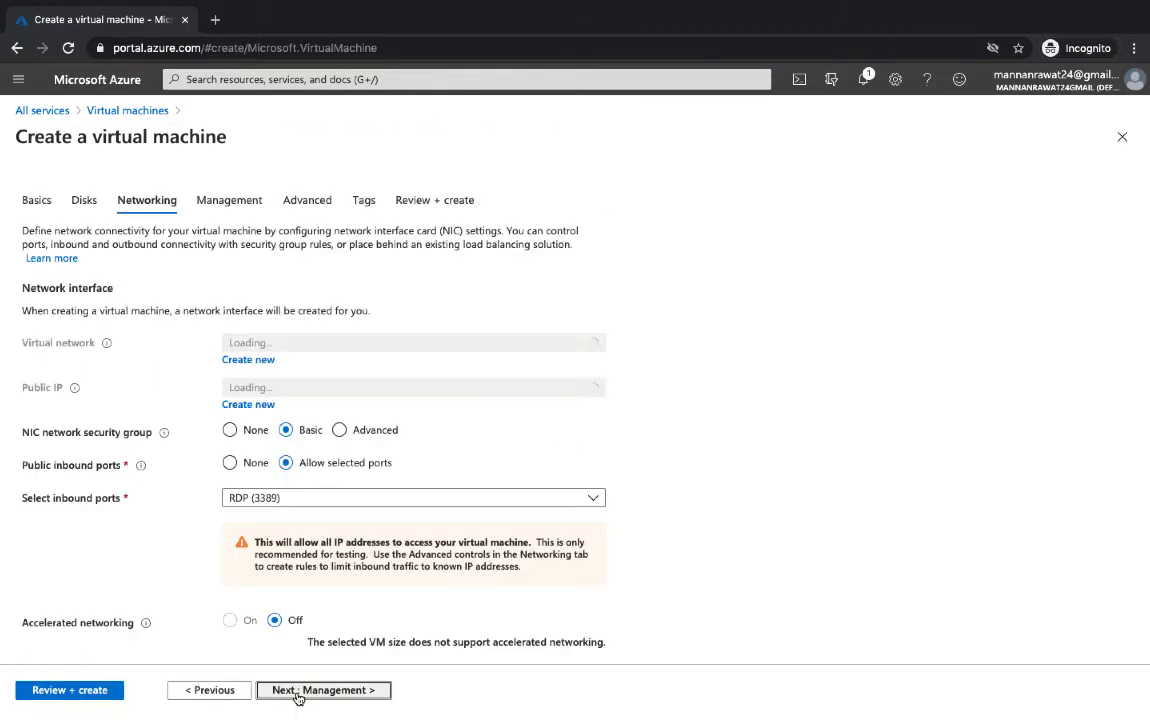
pyautogui.click(325, 689)
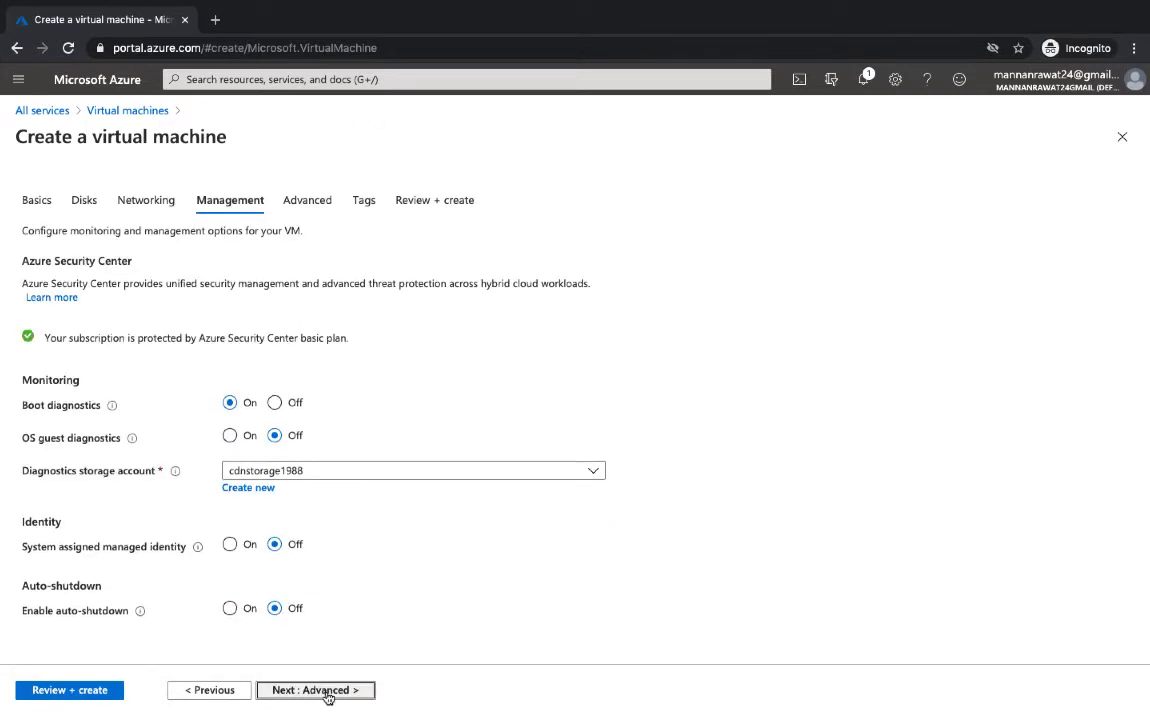
pyautogui.click(325, 689)
pyautogui.click(70, 690)
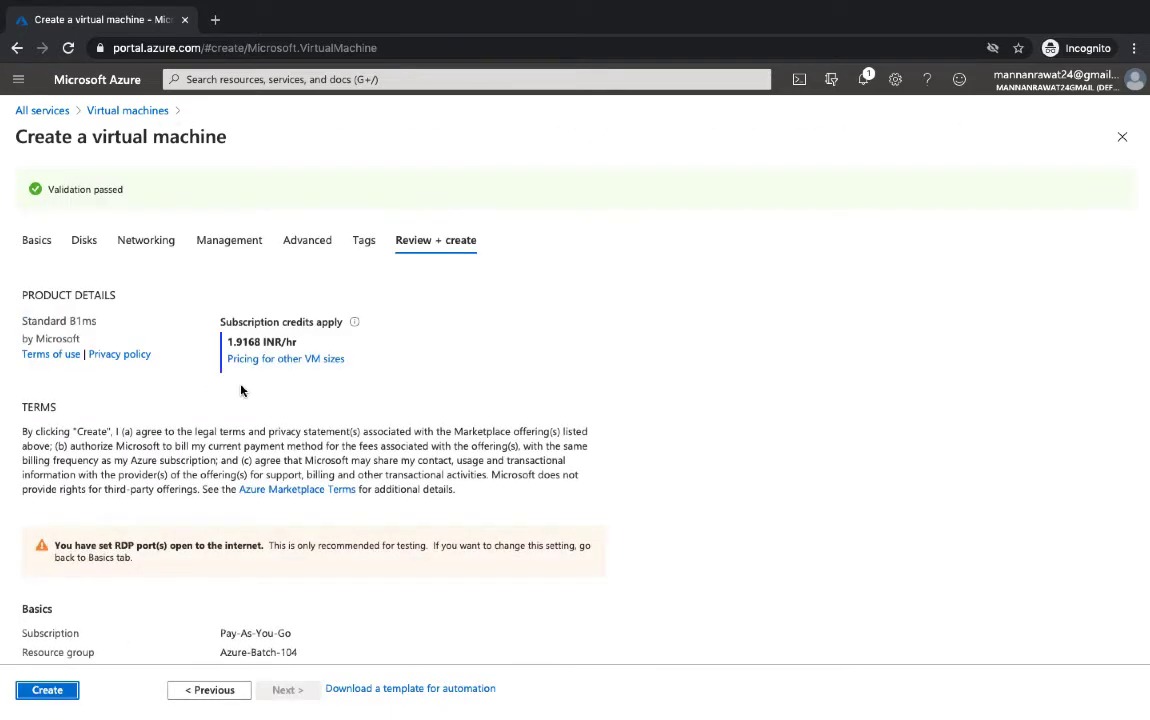
pyautogui.click(47, 690)
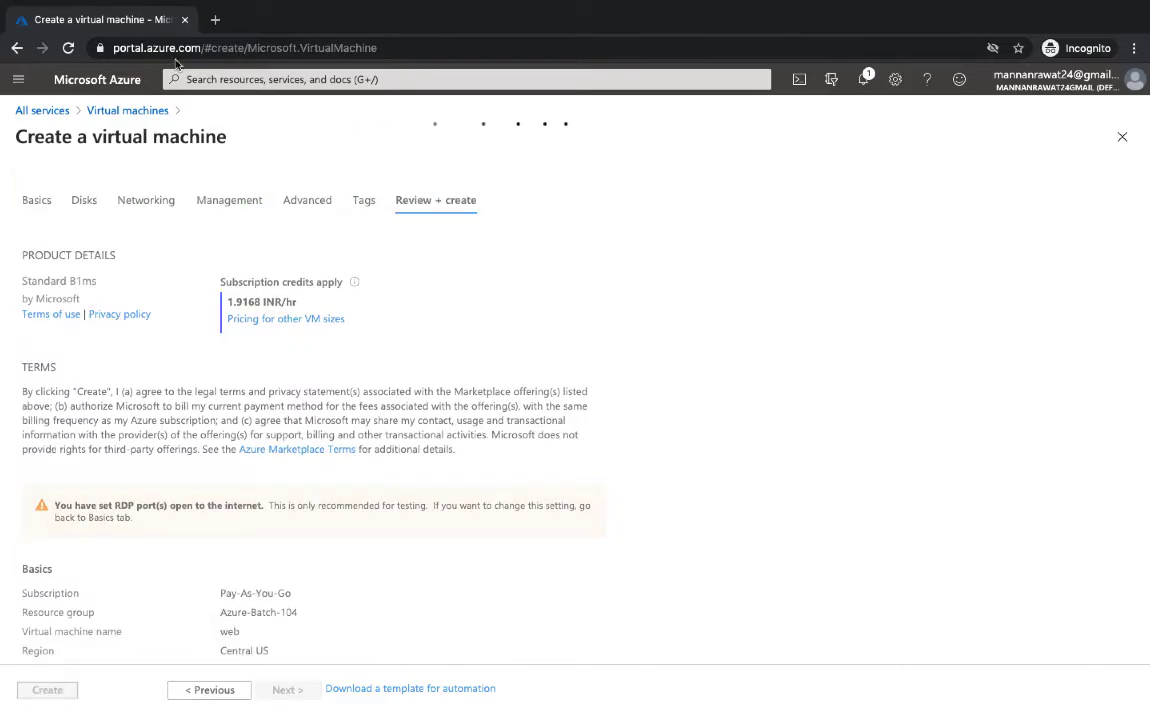
pyautogui.hotkey('ctrl', 't')
# Load portal.office.com, then copy the cloud user's sign-in address from its account details
pyautogui.write('po')
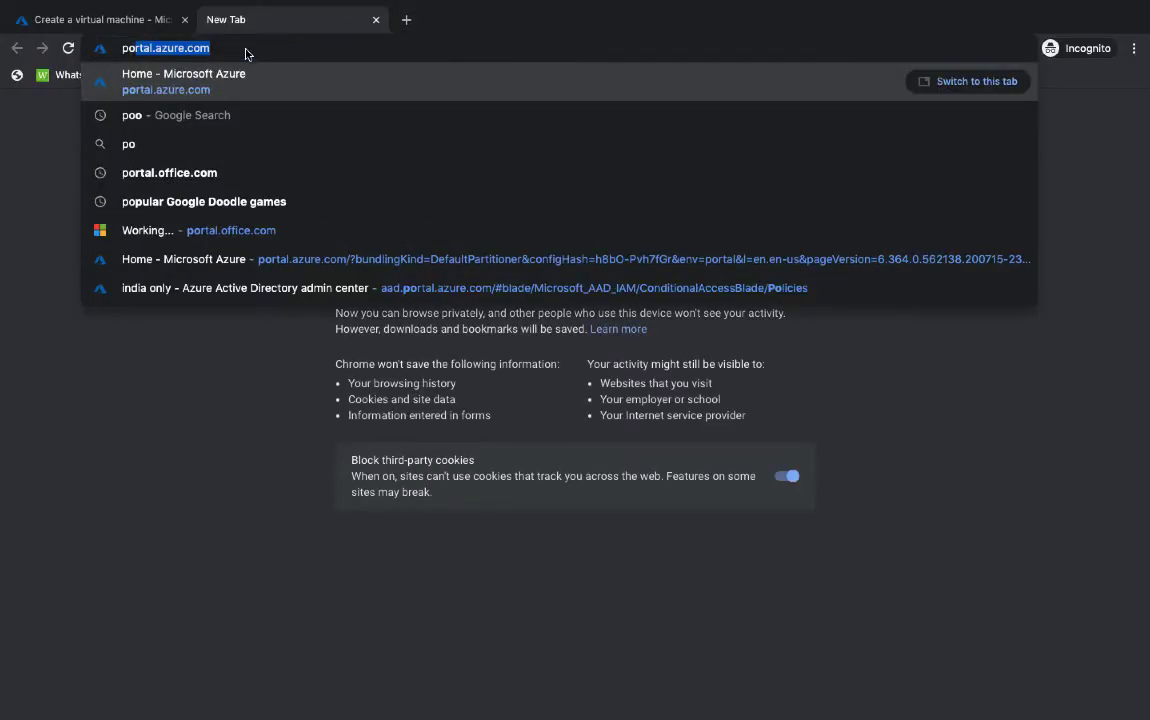
pyautogui.write('rtal')
pyautogui.write('.offic')
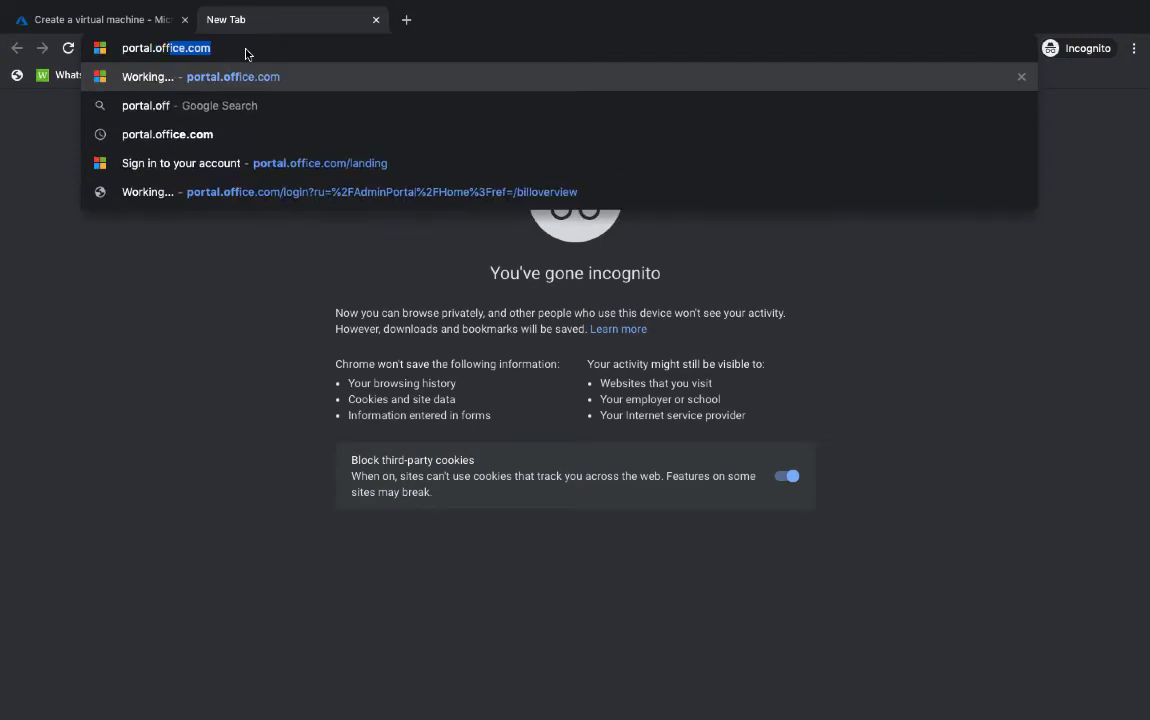
pyautogui.press('Return')
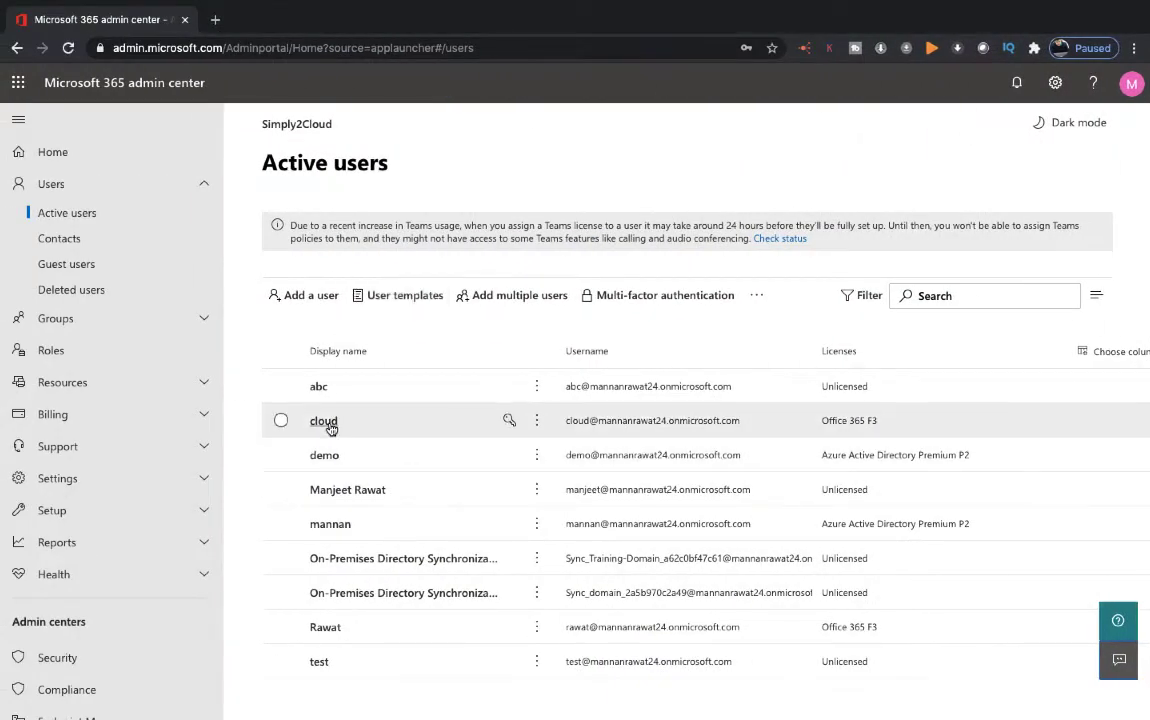
pyautogui.click(330, 424)
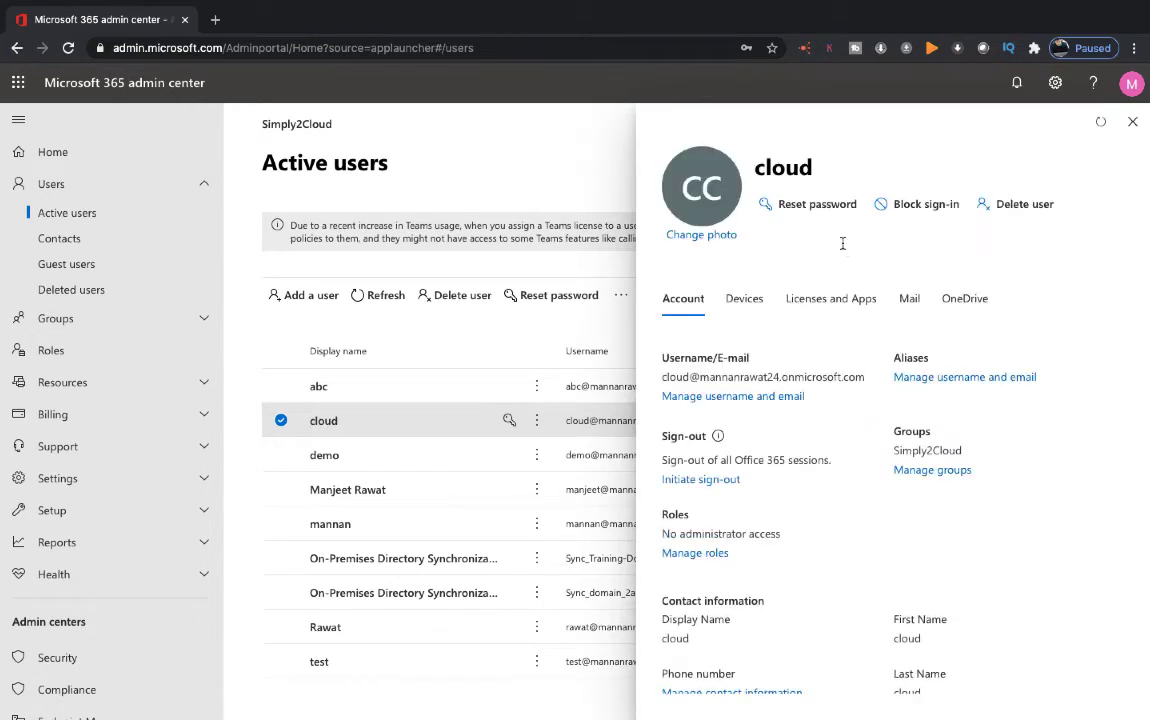
pyautogui.moveTo(865, 378); pyautogui.dragTo(661, 378)
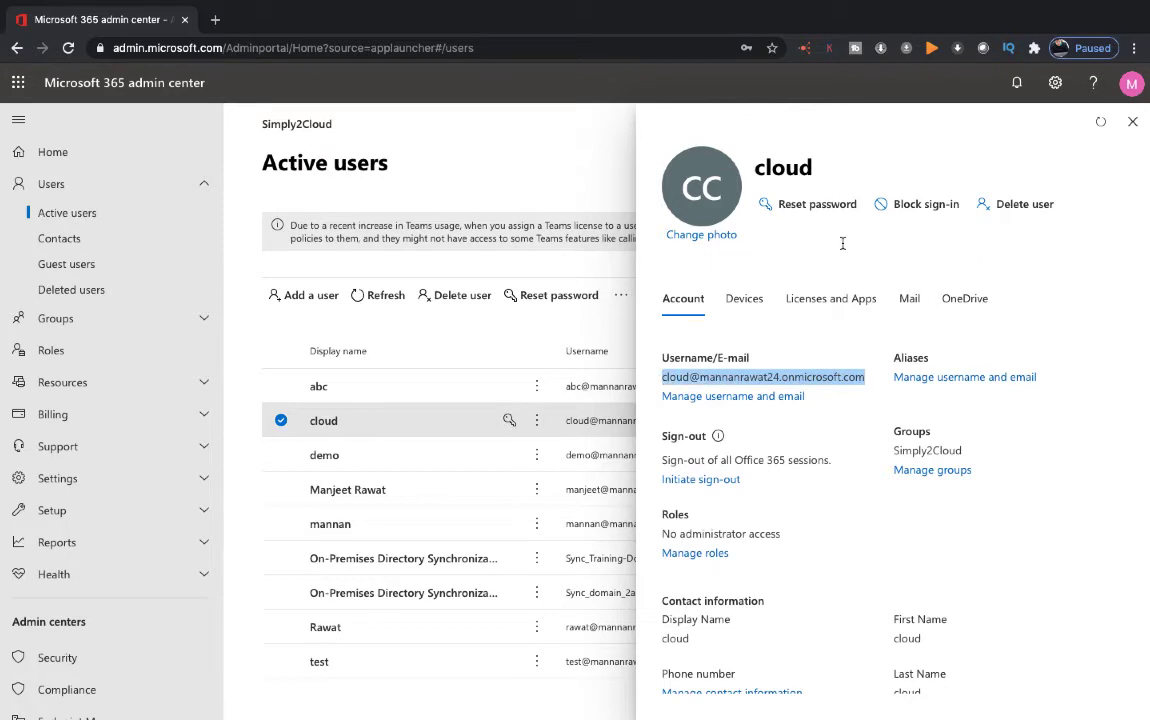
pyautogui.rightClick(707, 380)
pyautogui.click(732, 420)
pyautogui.hotkey('ctrl', 'Right')
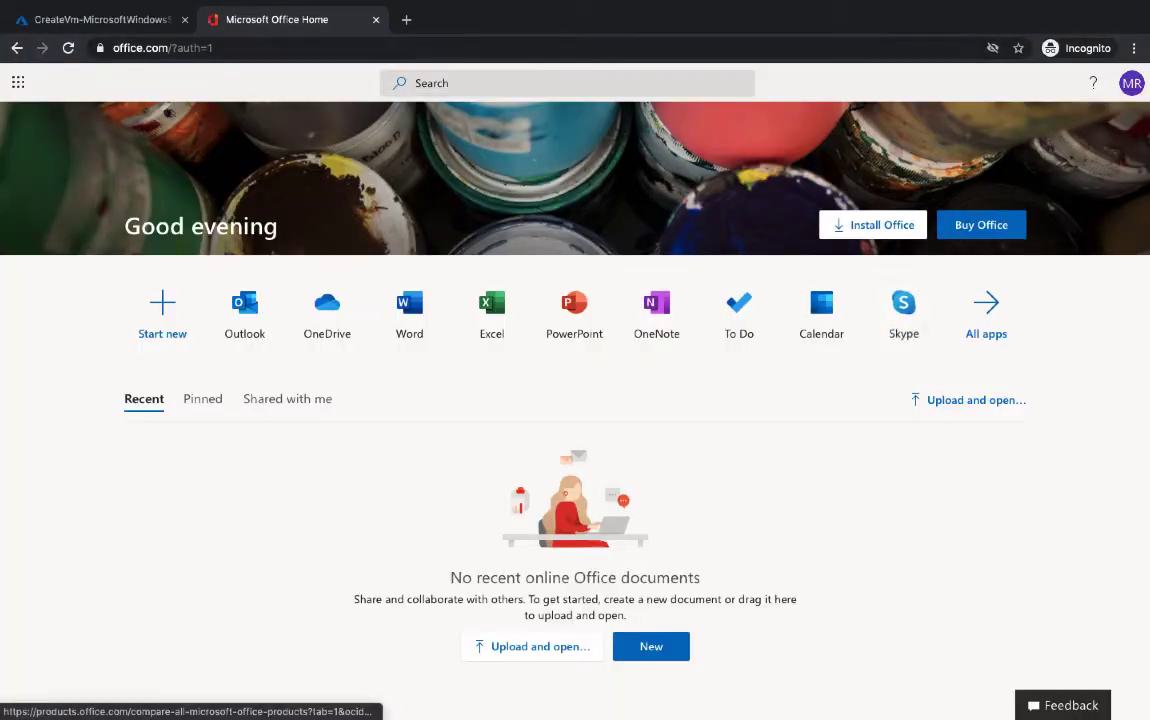
# Sign out of Office 365 and sign back in as the cloud user with the pasted address
pyautogui.click(1131, 83)
pyautogui.click(1012, 246)
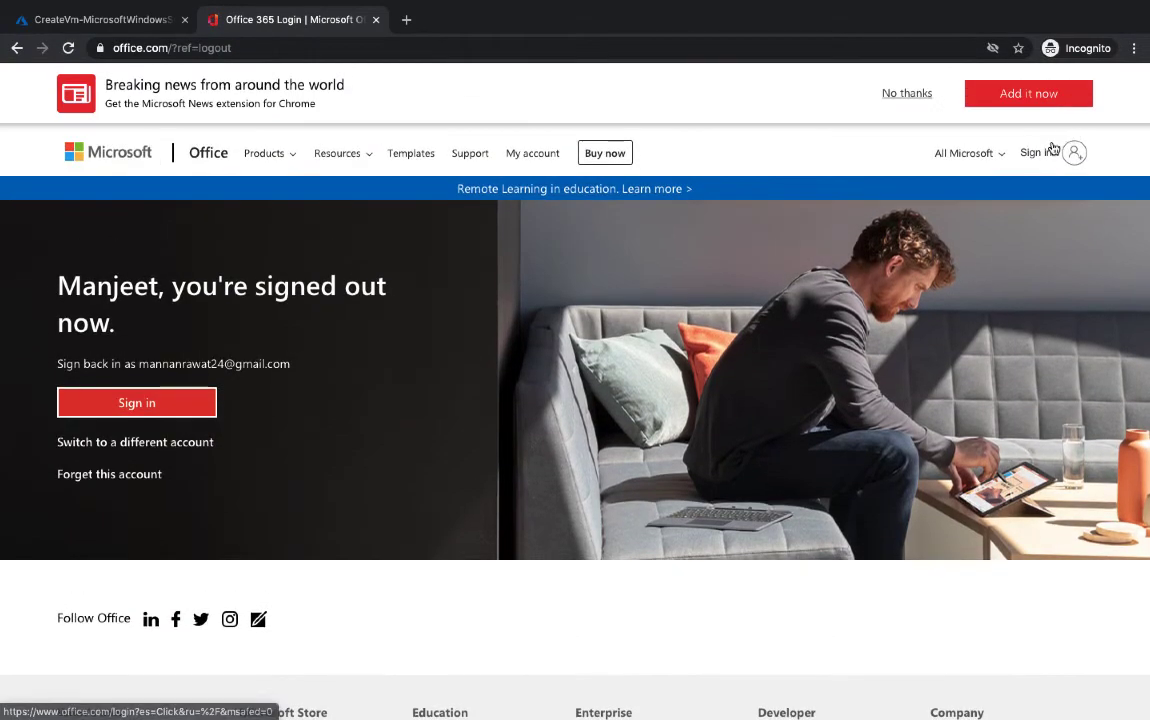
pyautogui.click(1036, 152)
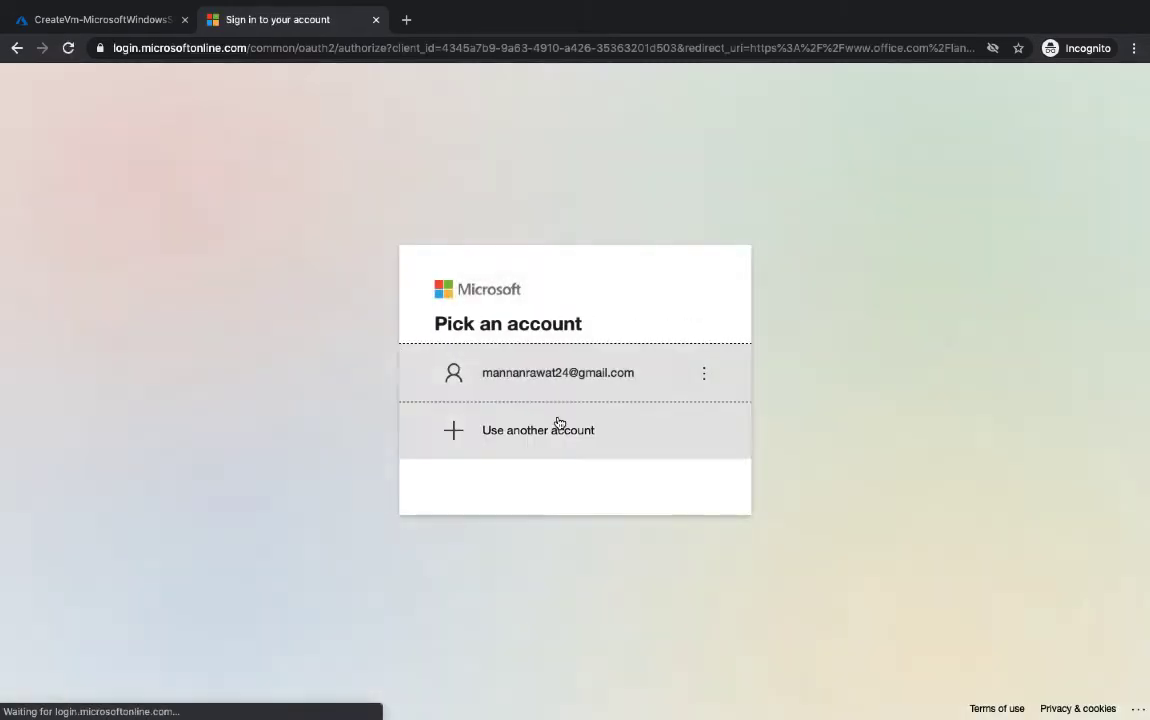
pyautogui.click(576, 439)
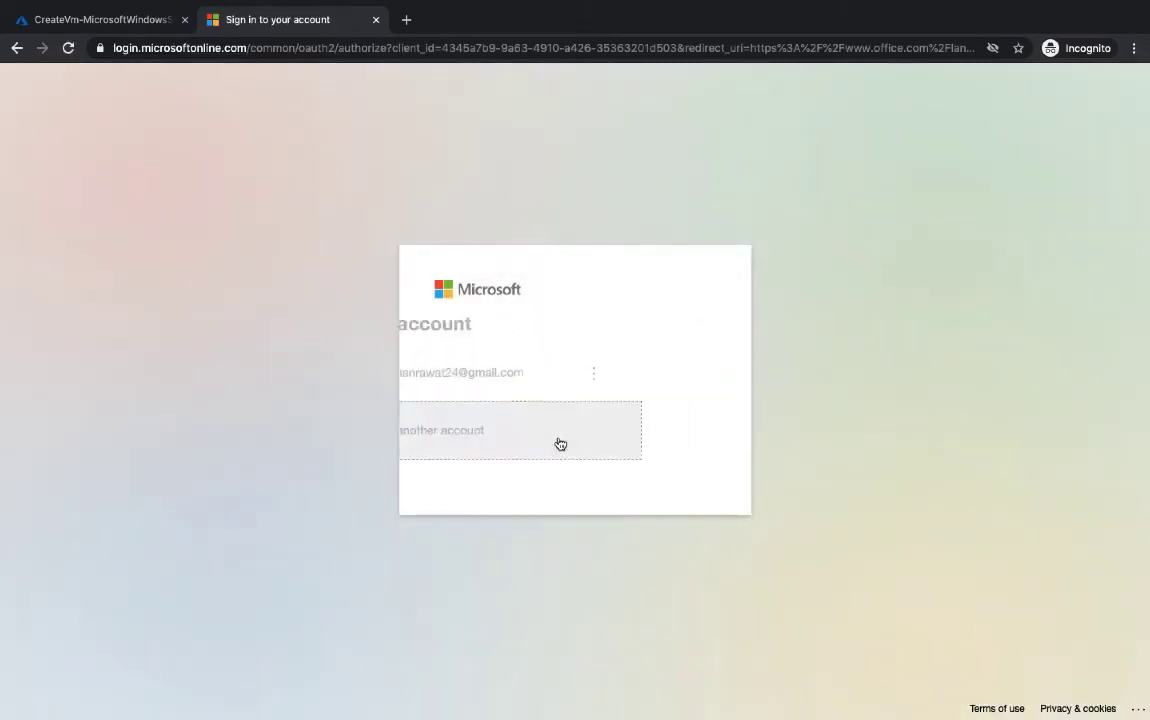
pyautogui.hotkey('ctrl', 'v')
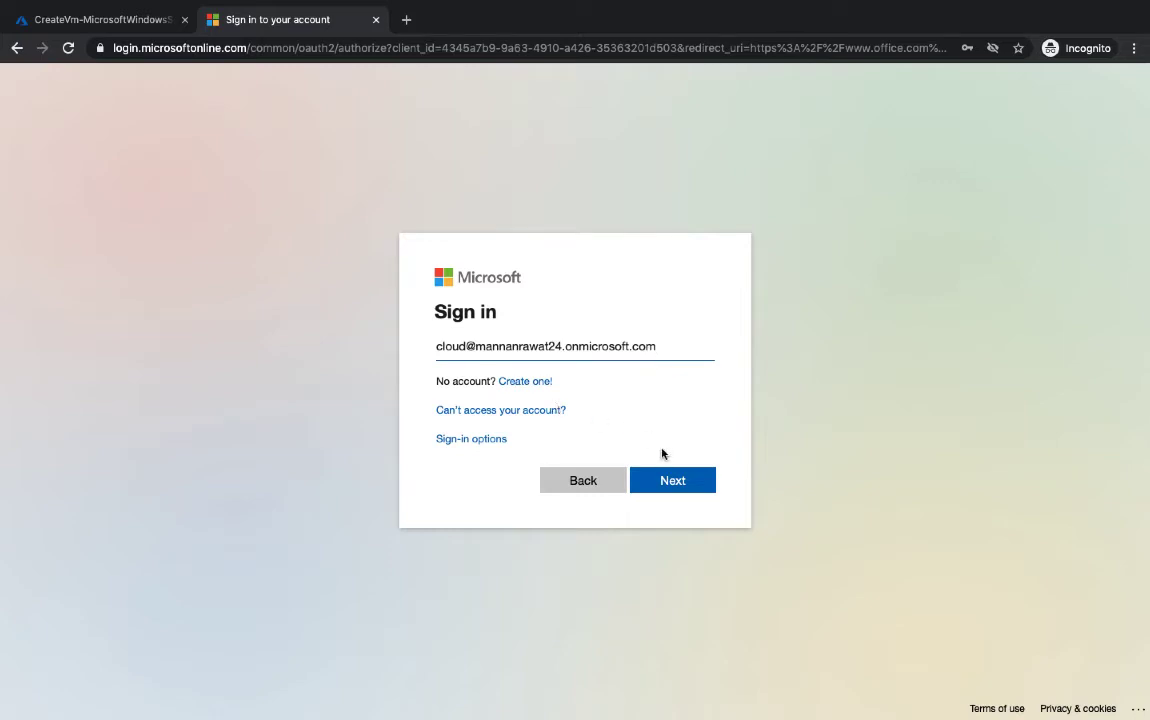
pyautogui.click(660, 483)
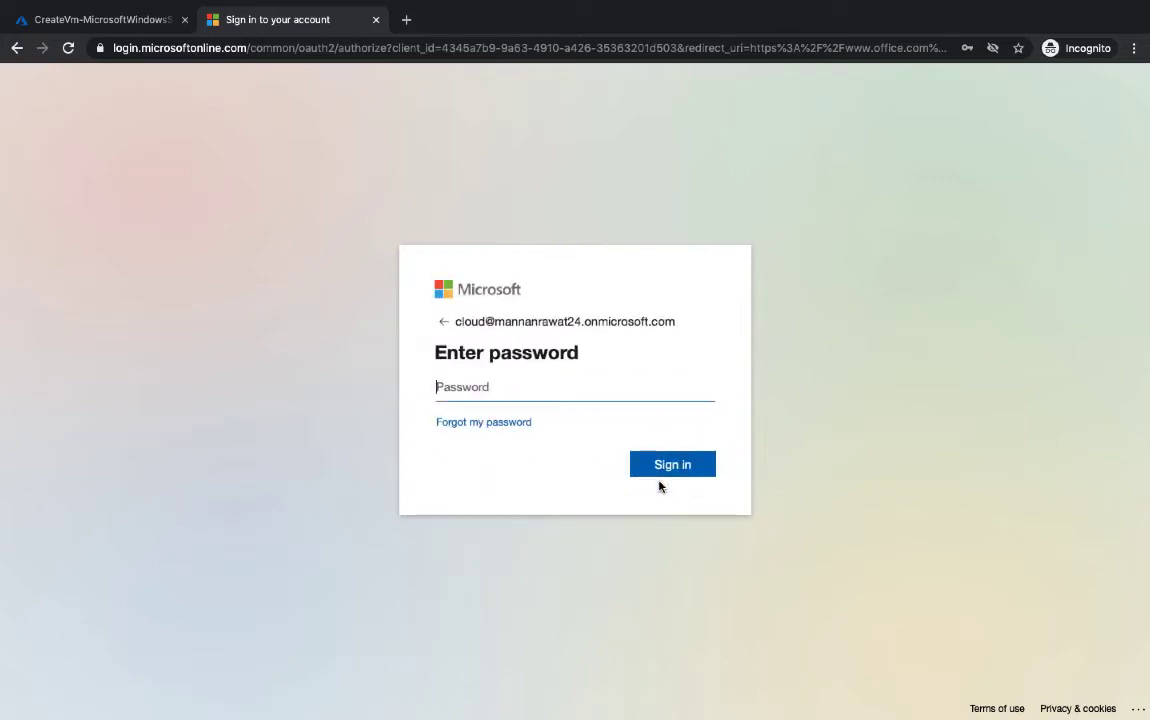
pyautogui.write('•')
pyautogui.press('Return')
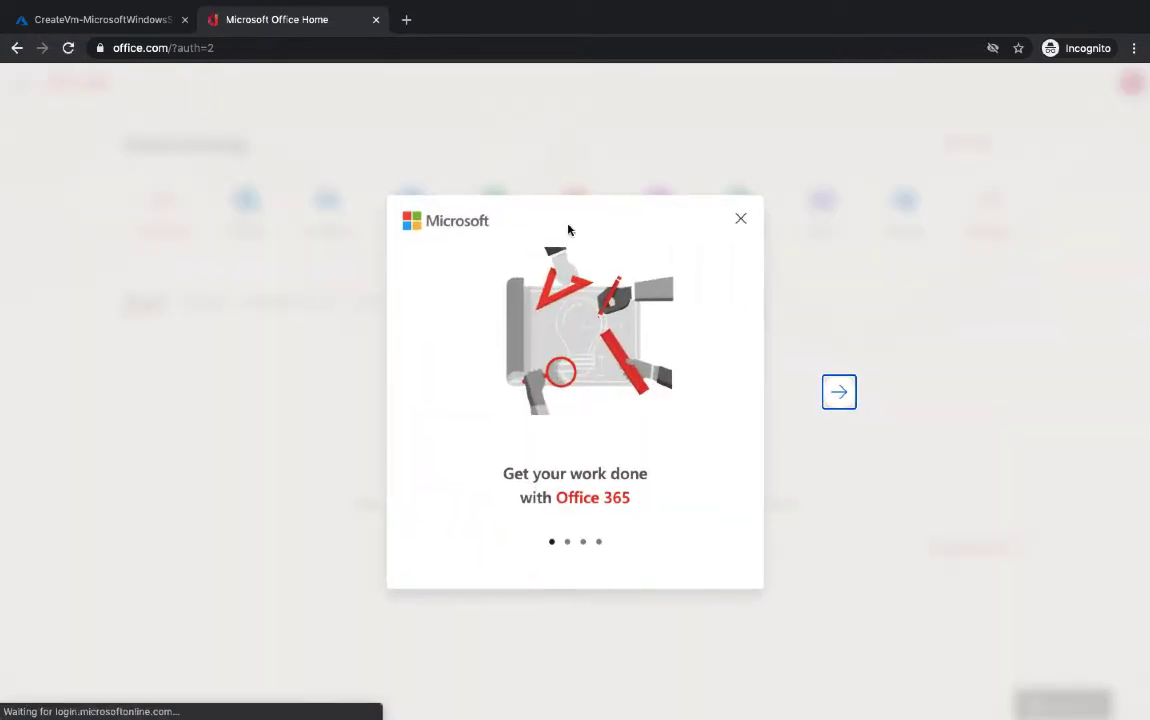
# Dismiss the welcome tour and install tip, view all Office apps, then return to Azure
pyautogui.click(741, 219)
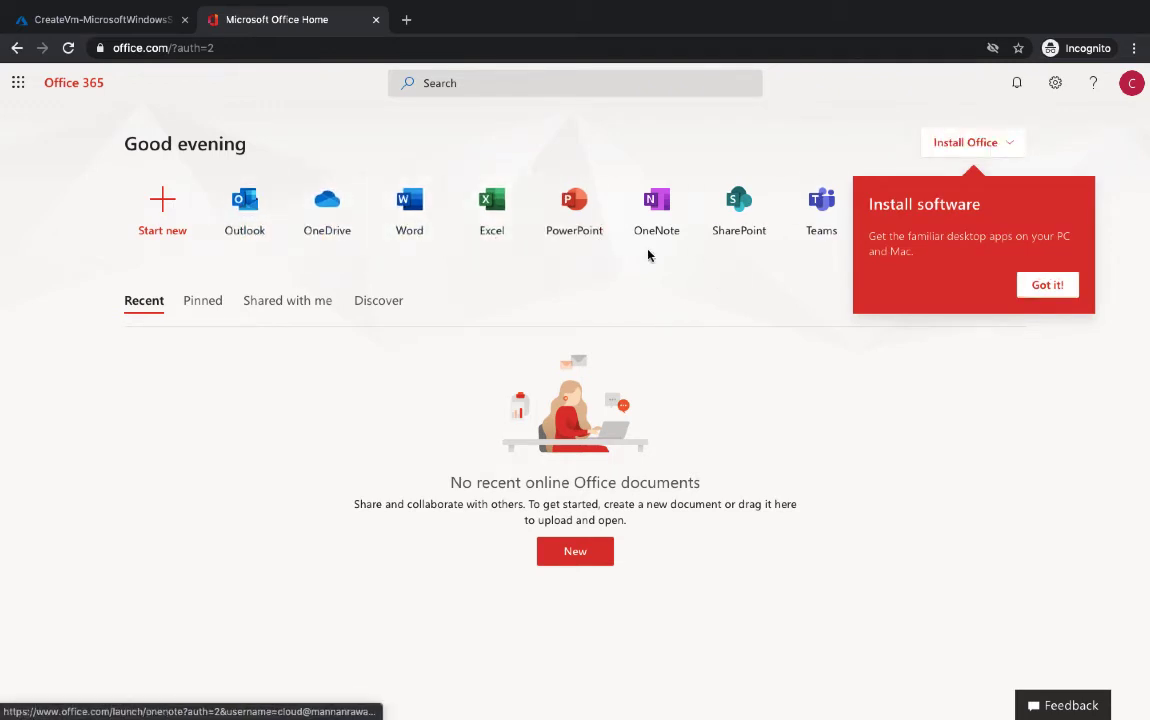
pyautogui.click(1047, 285)
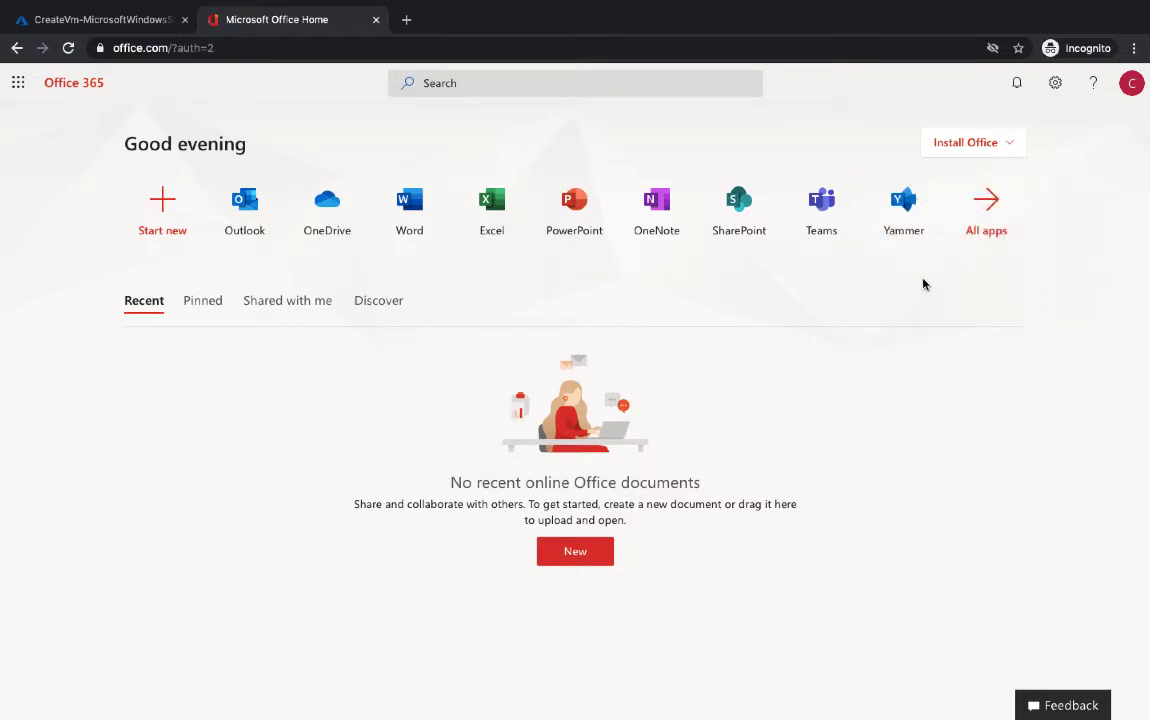
pyautogui.click(1004, 228)
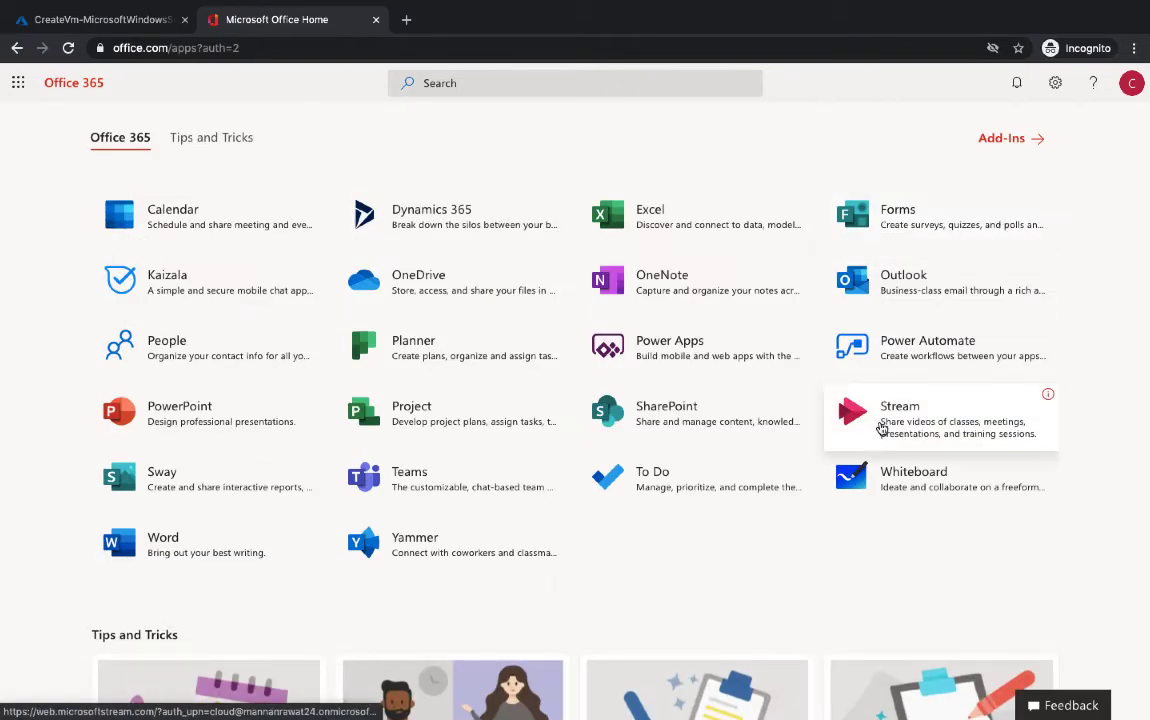
pyautogui.scroll(-3, 880, 427)
pyautogui.scroll(2, 880, 427)
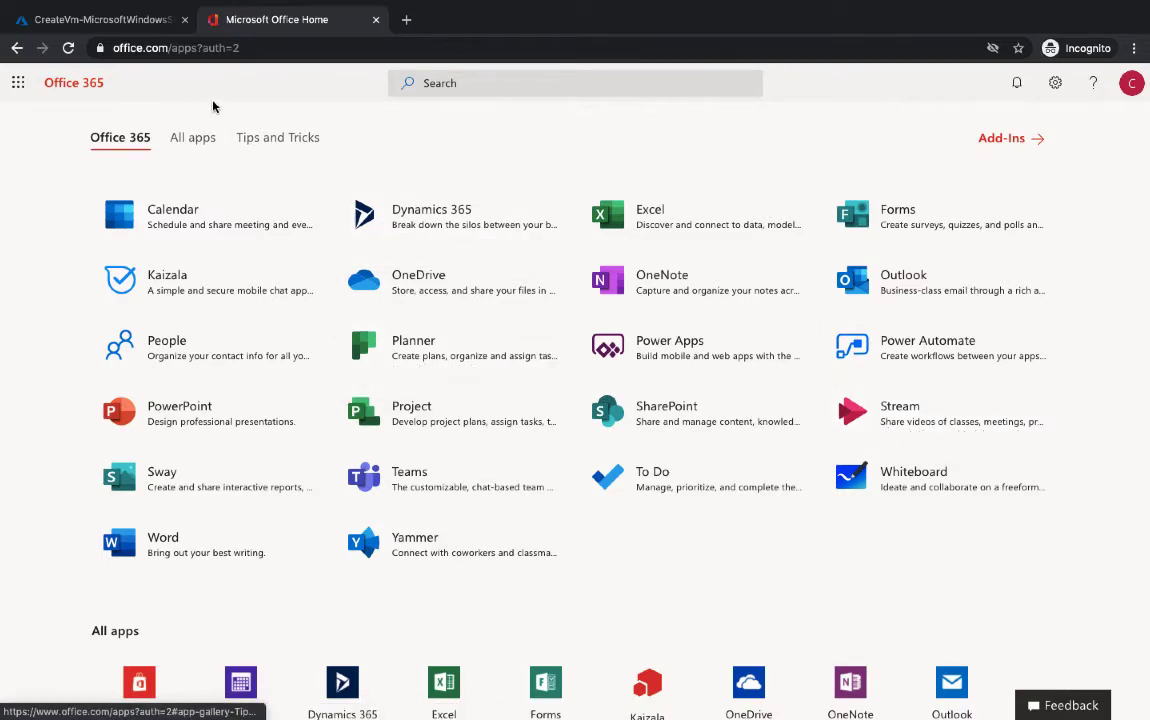
pyautogui.click(115, 19)
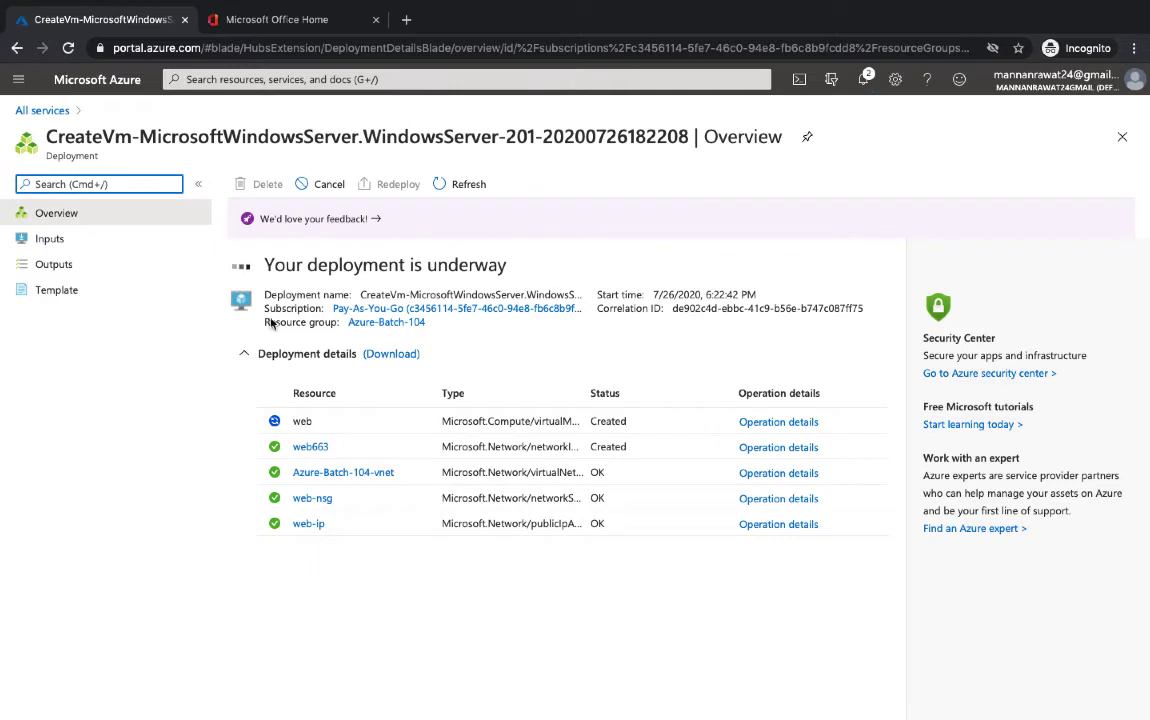
# Refresh the web VM deployment status in the Azure portal
pyautogui.click(463, 186)
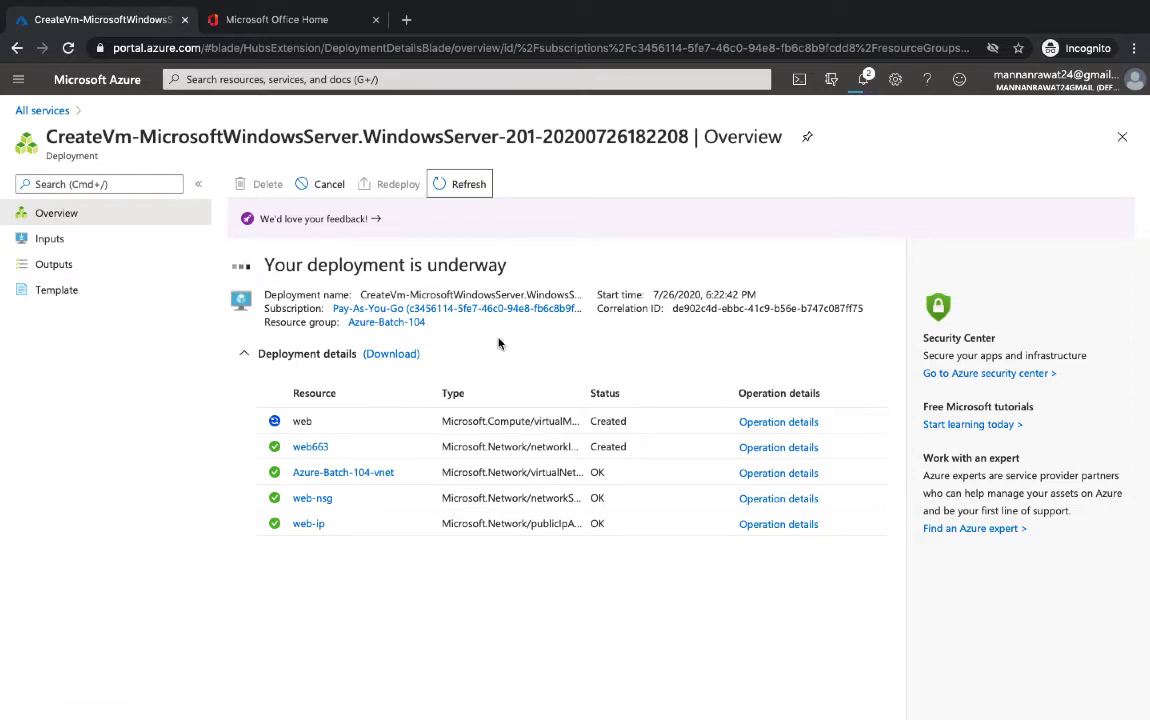
pyautogui.click(290, 22)
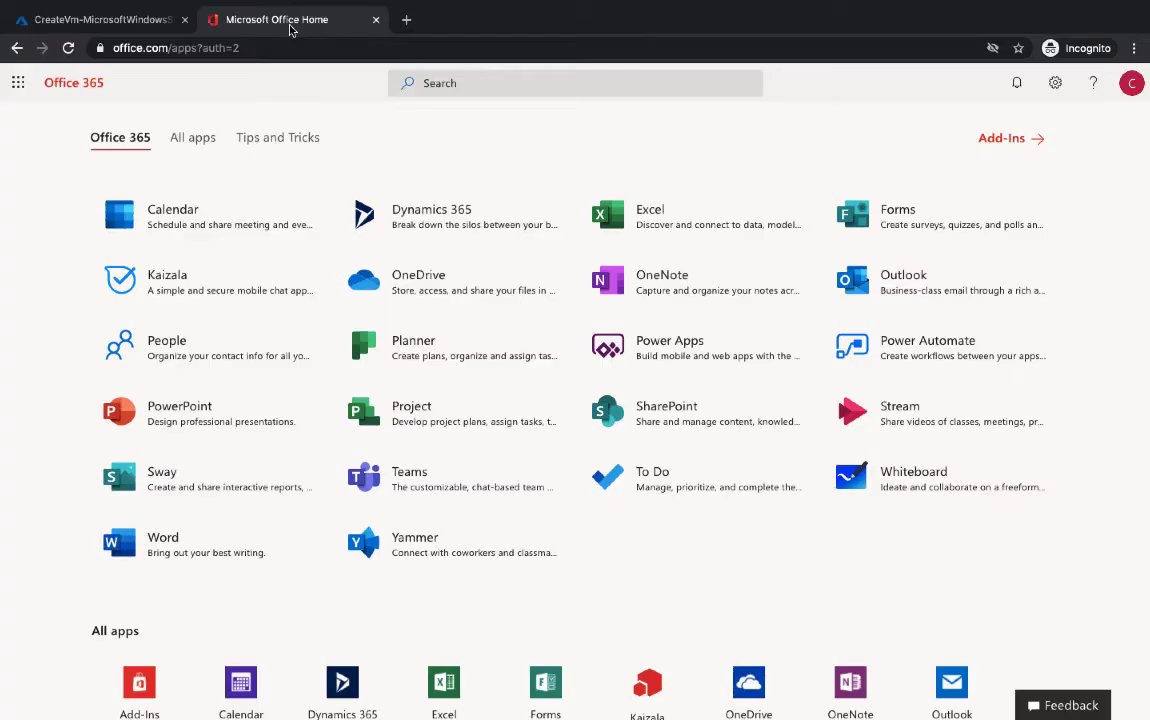
pyautogui.click(110, 26)
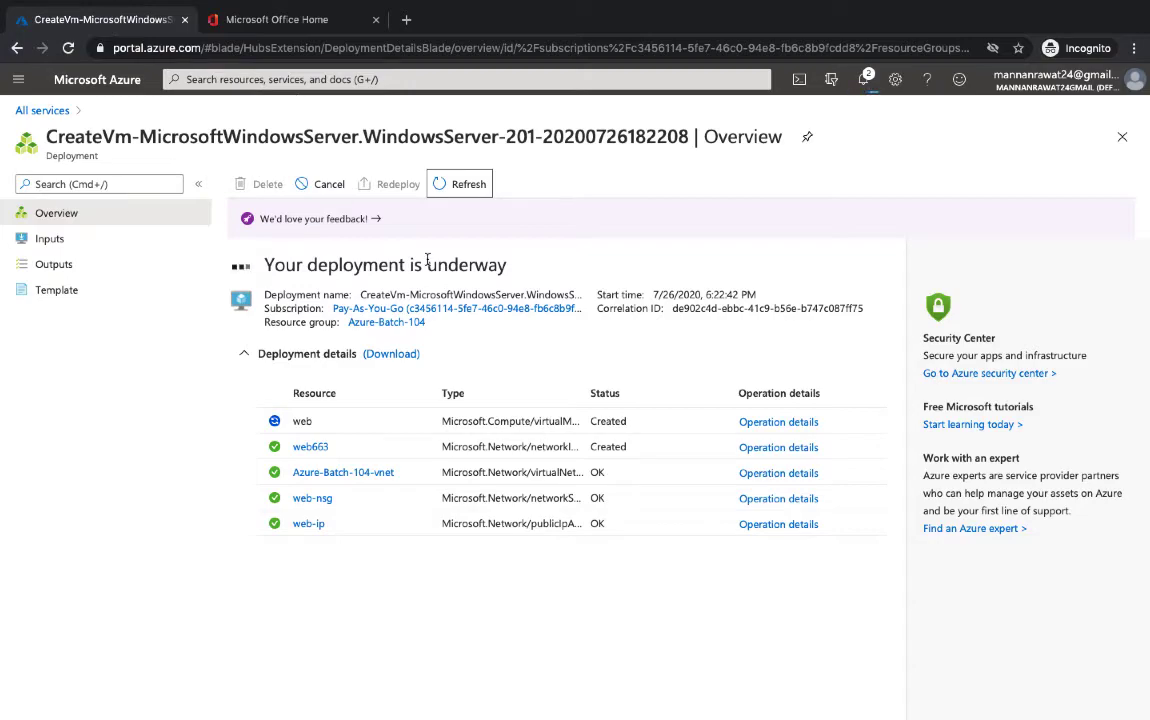
# Copy the web VM's public IP address, 52.165.169.58, from its overview
pyautogui.hotkey('ctrl', 'Left')
pyautogui.hotkey('ctrl', 'Left')
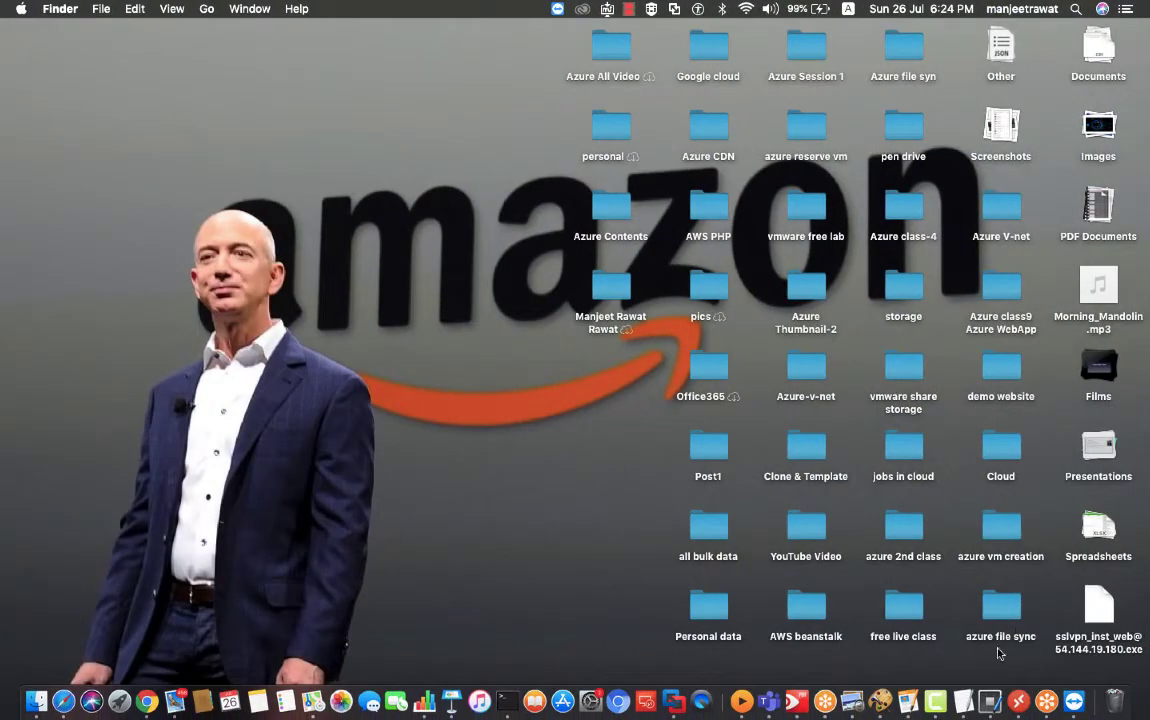
pyautogui.rightClick(935, 700)
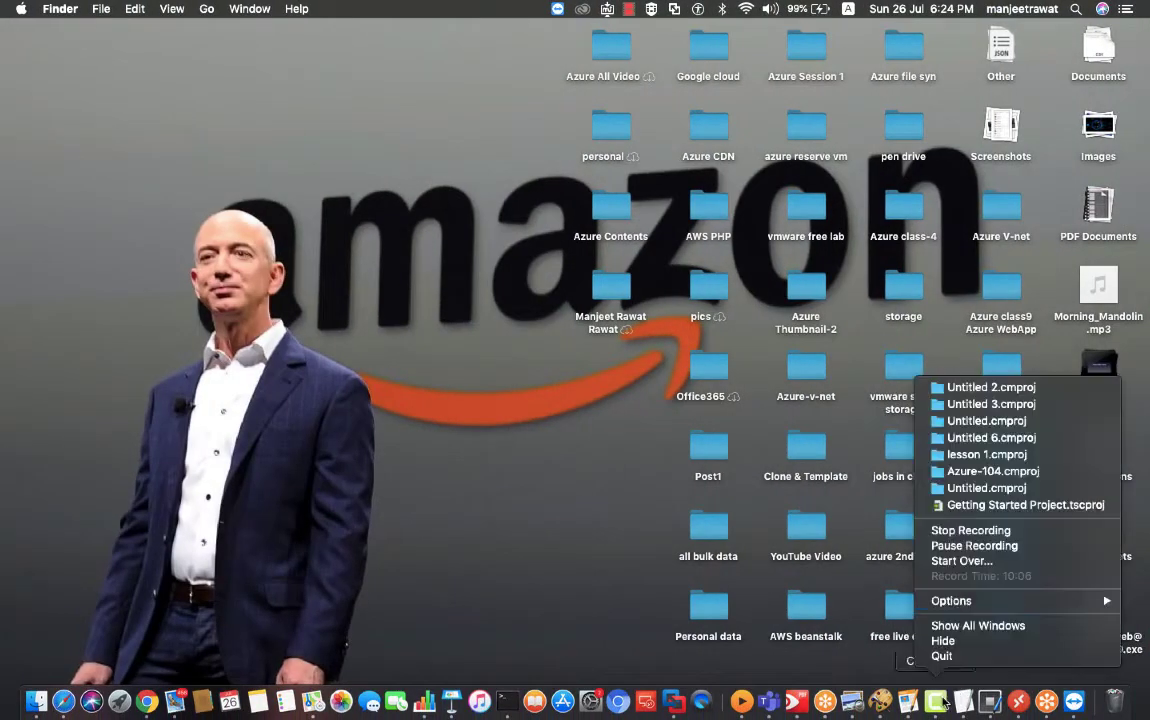
pyautogui.click(973, 546)
pyautogui.hotkey('ctrl', 'Right')
pyautogui.hotkey('ctrl', 'Right')
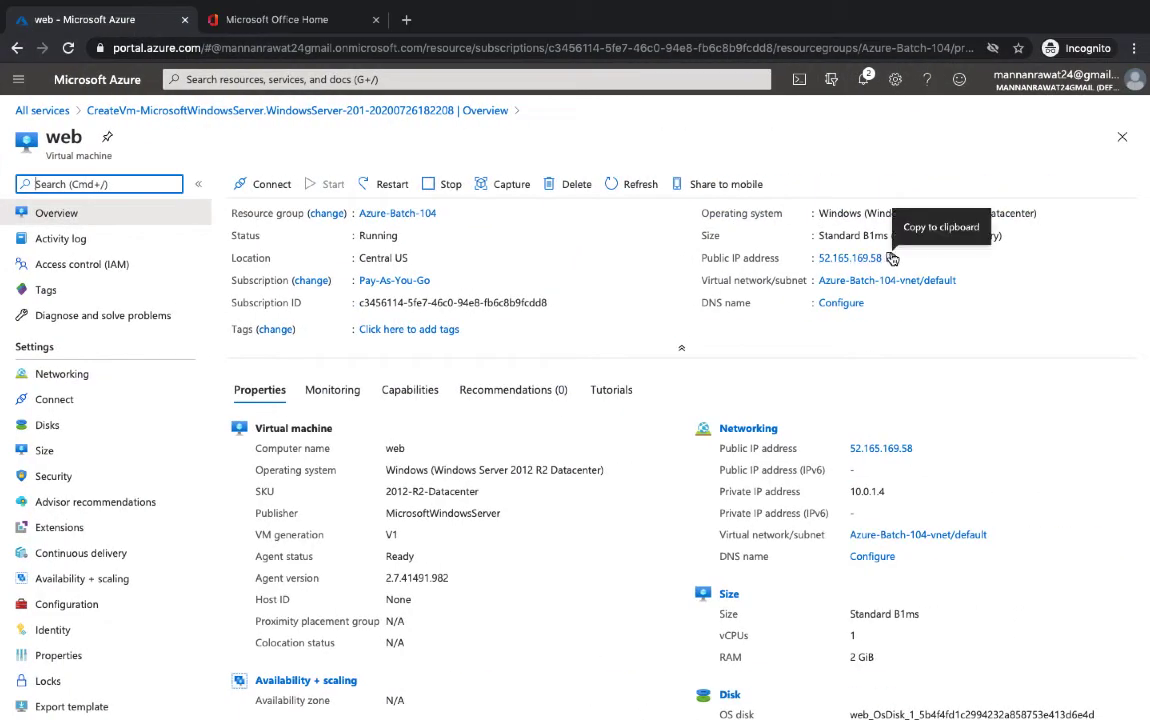
pyautogui.click(889, 258)
pyautogui.hotkey('ctrl', 'Left')
pyautogui.hotkey('ctrl', 'Left')
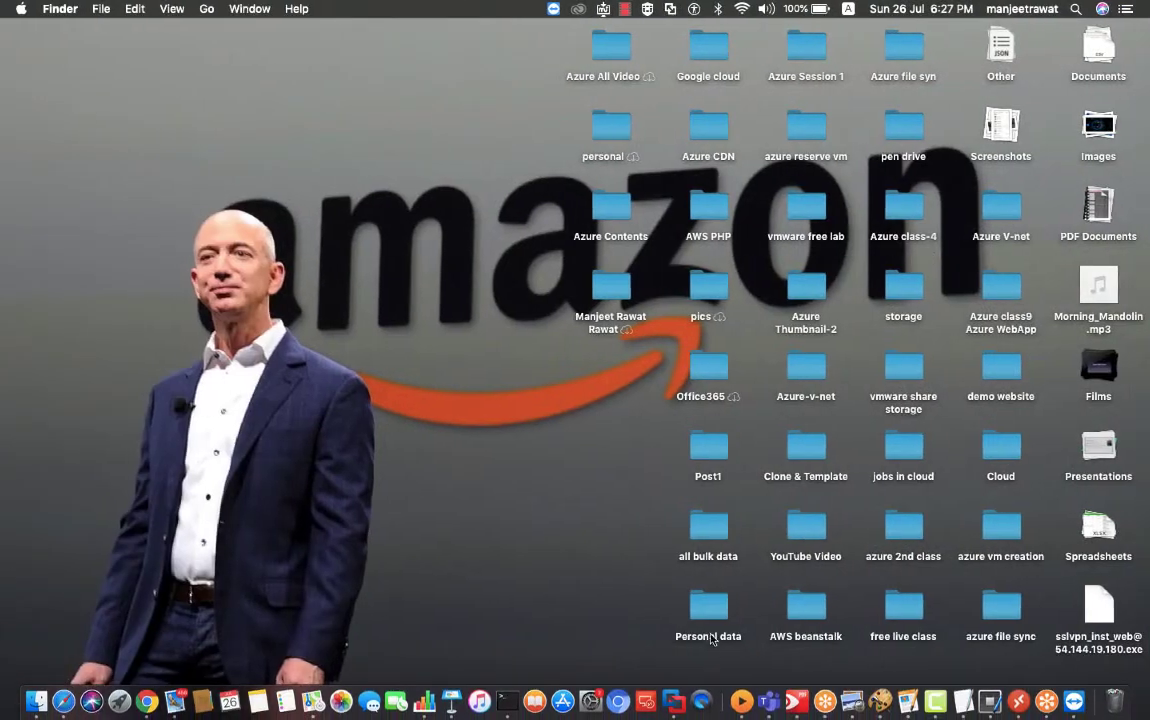
# Launch Microsoft Remote Desktop from the Dock, dismissing a stray context menu first
pyautogui.rightClick(660, 711)
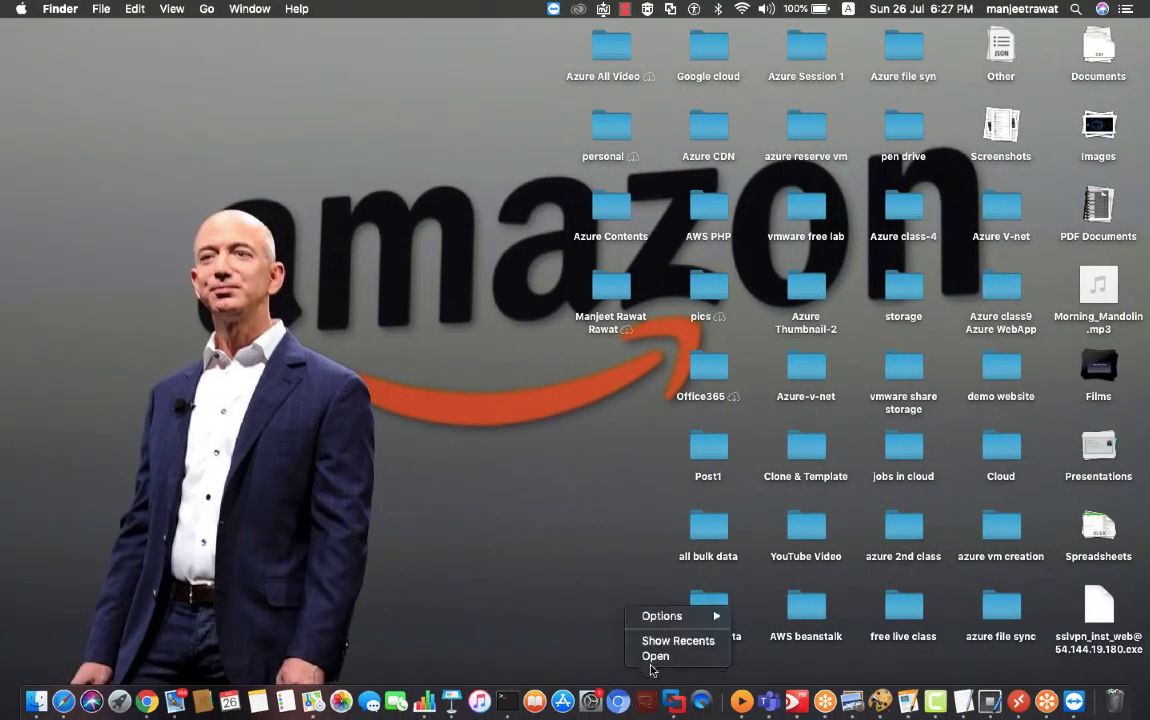
pyautogui.click(601, 632)
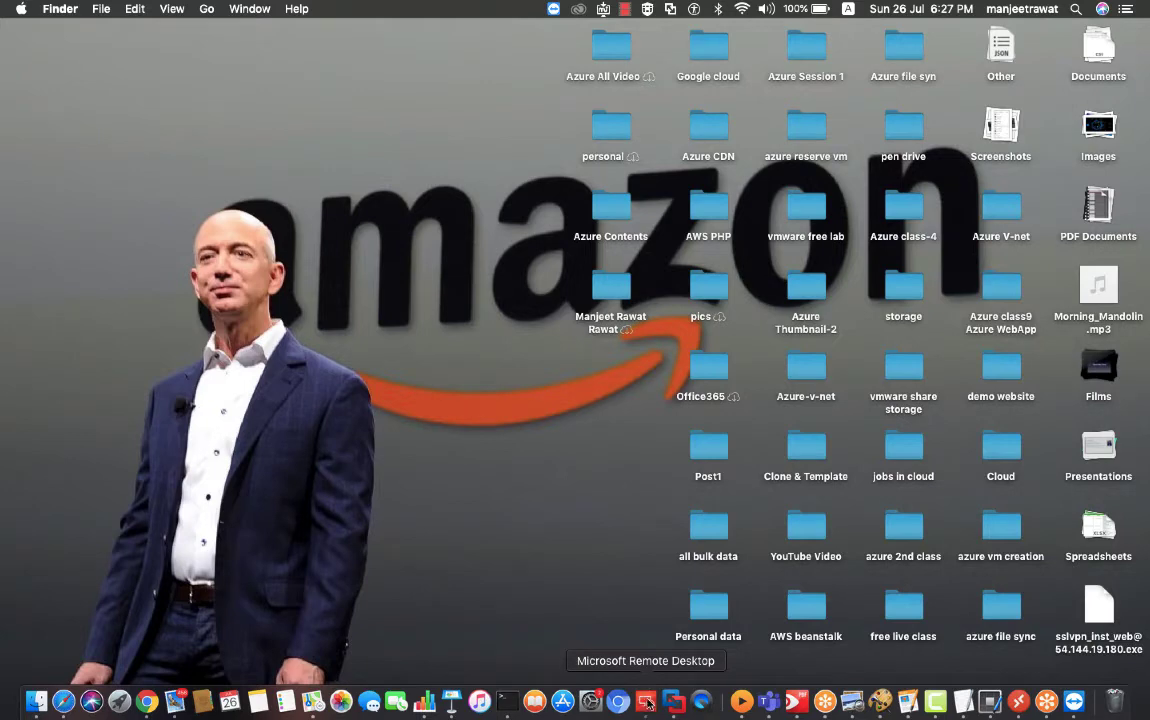
pyautogui.click(648, 704)
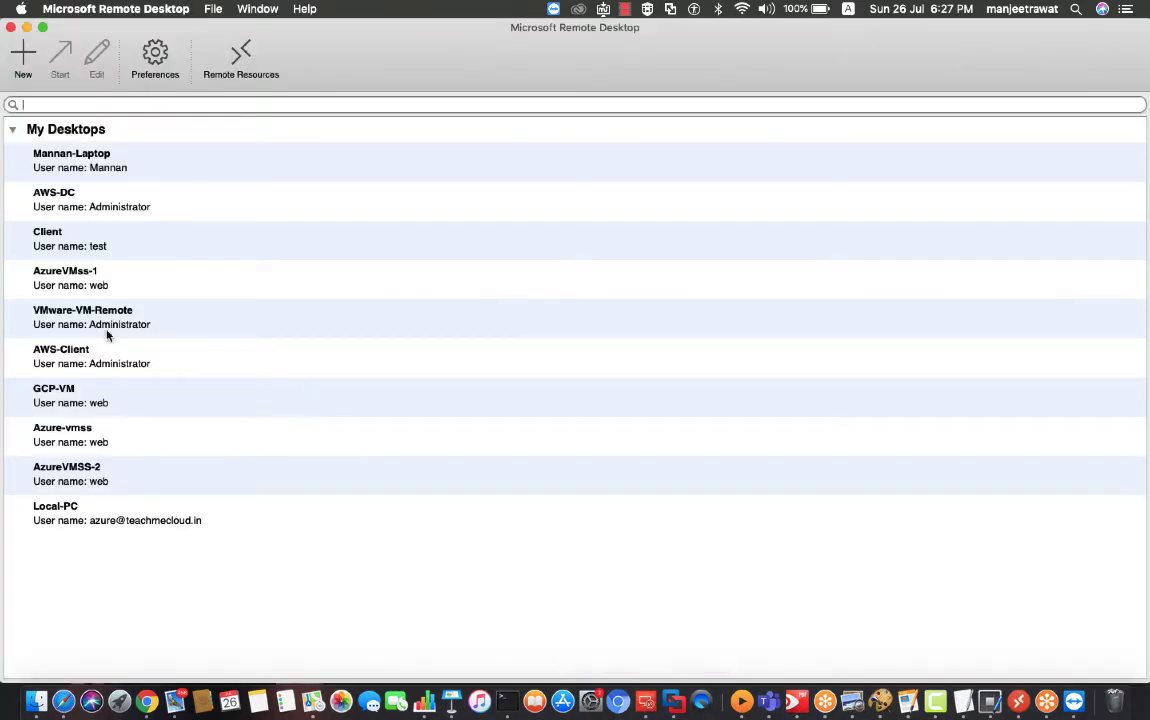
# Change AzureVMss-1's PC name to 52.165.169.58, then connect, accepting the unverified certificate
pyautogui.rightClick(81, 280)
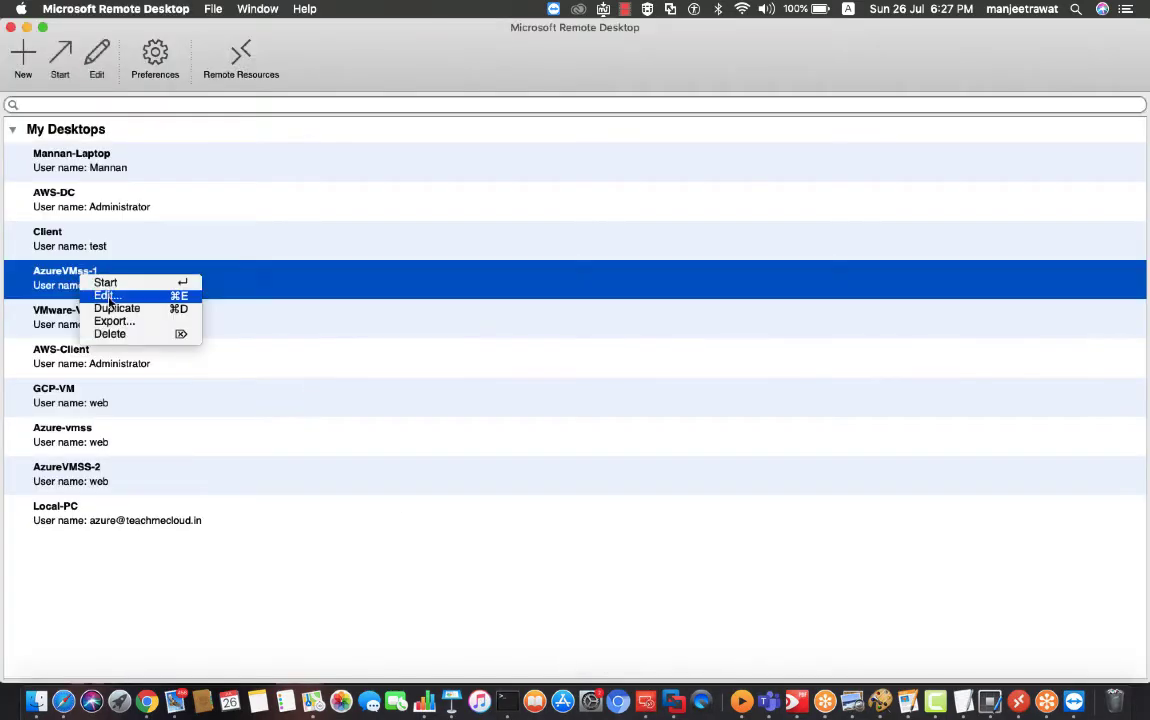
pyautogui.click(100, 295)
pyautogui.moveTo(488, 331); pyautogui.dragTo(304, 334)
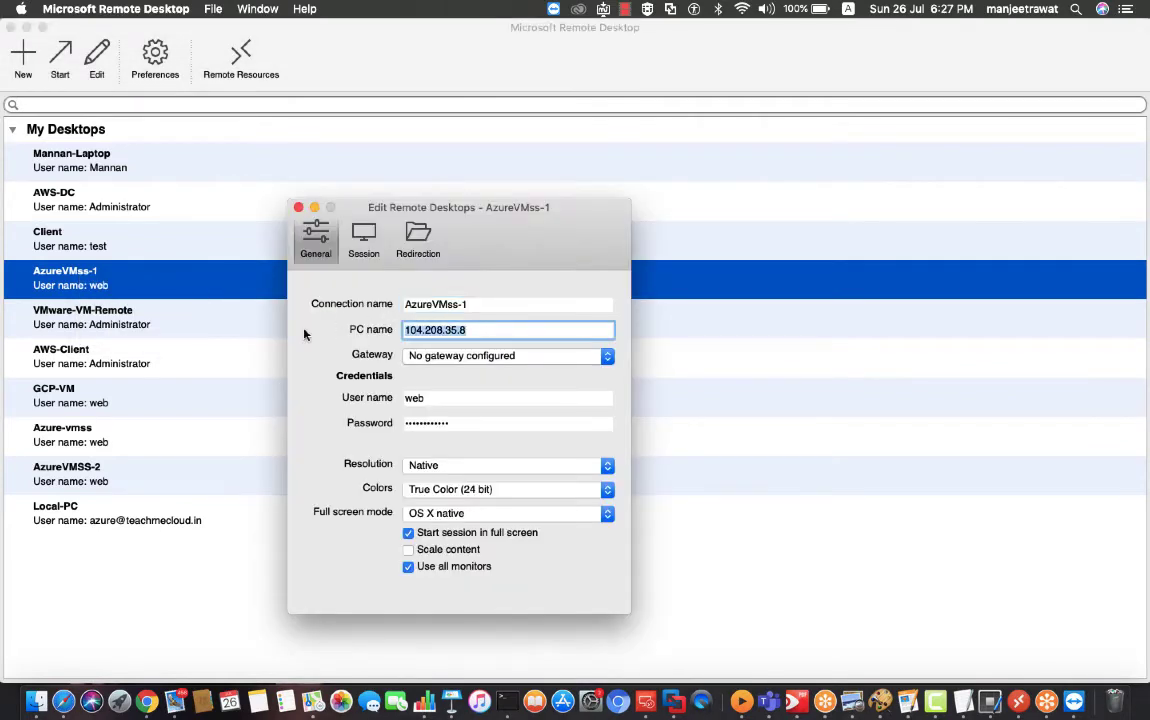
pyautogui.press('super+v')
pyautogui.click(298, 207)
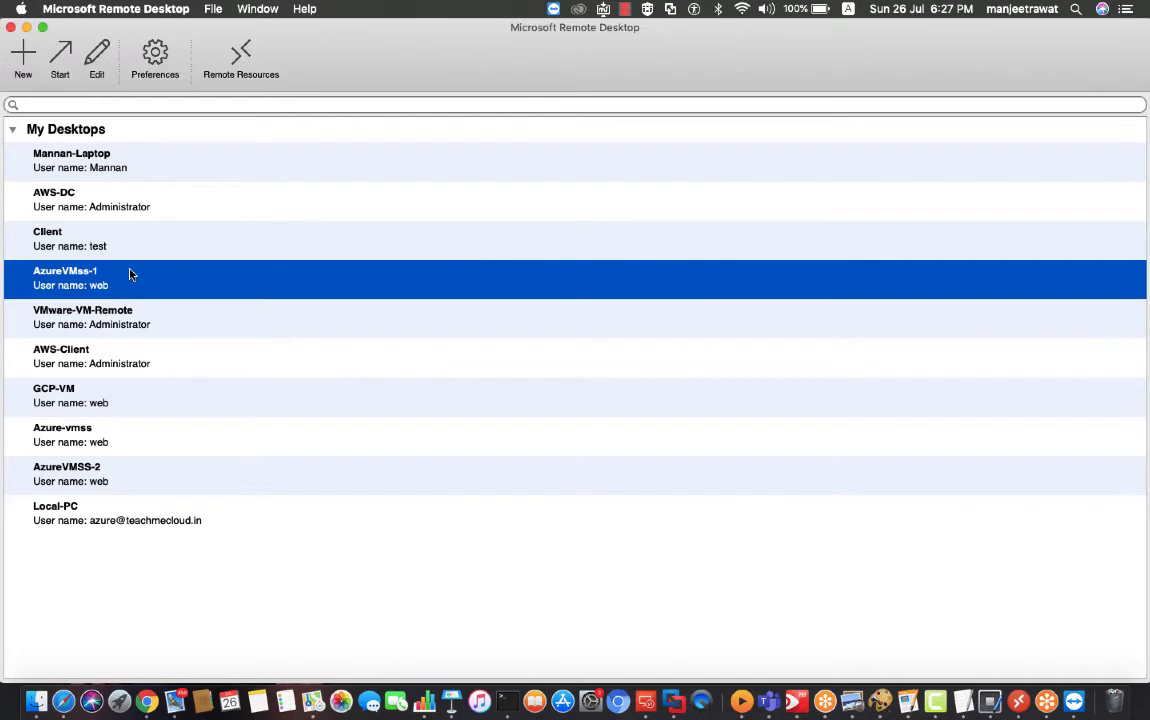
pyautogui.doubleClick(129, 274)
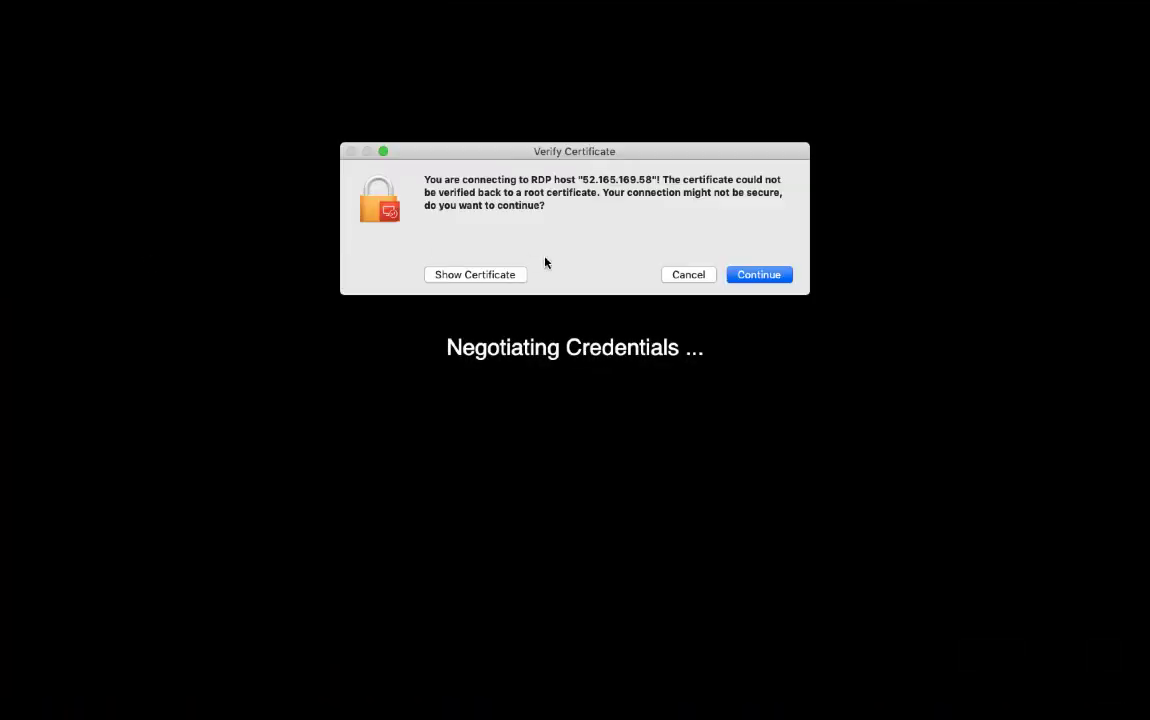
pyautogui.click(763, 274)
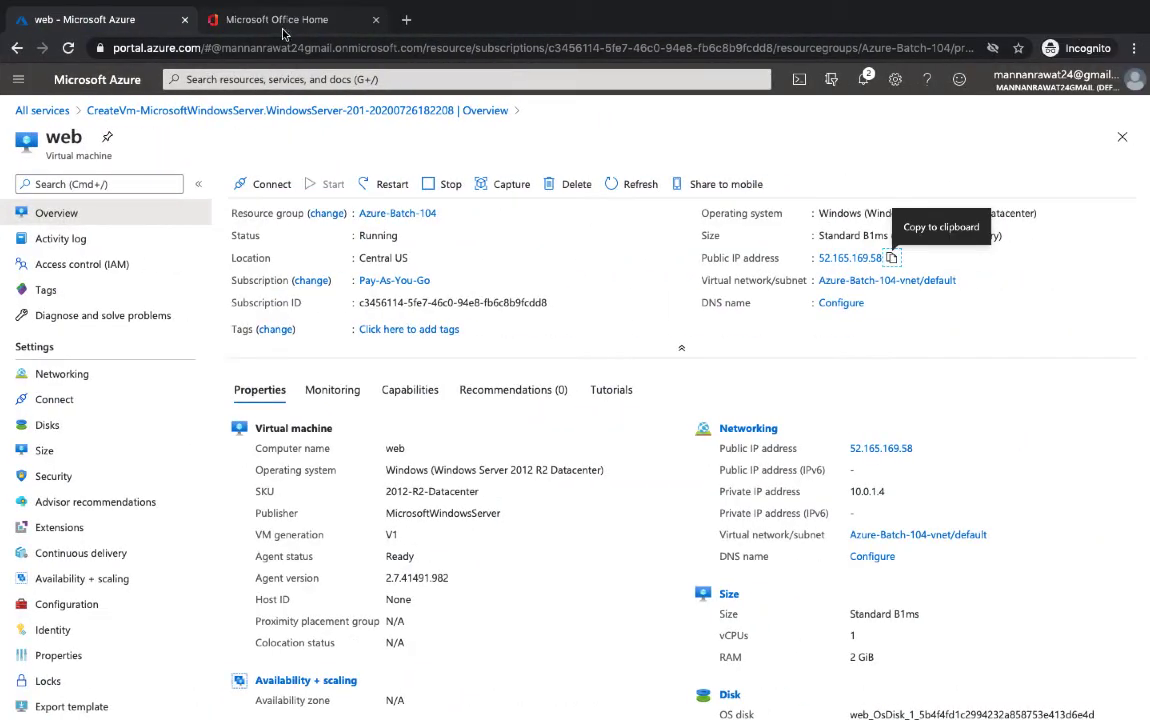
# Return to the Office 365 tab and close the signed-in account's details panel
pyautogui.click(260, 20)
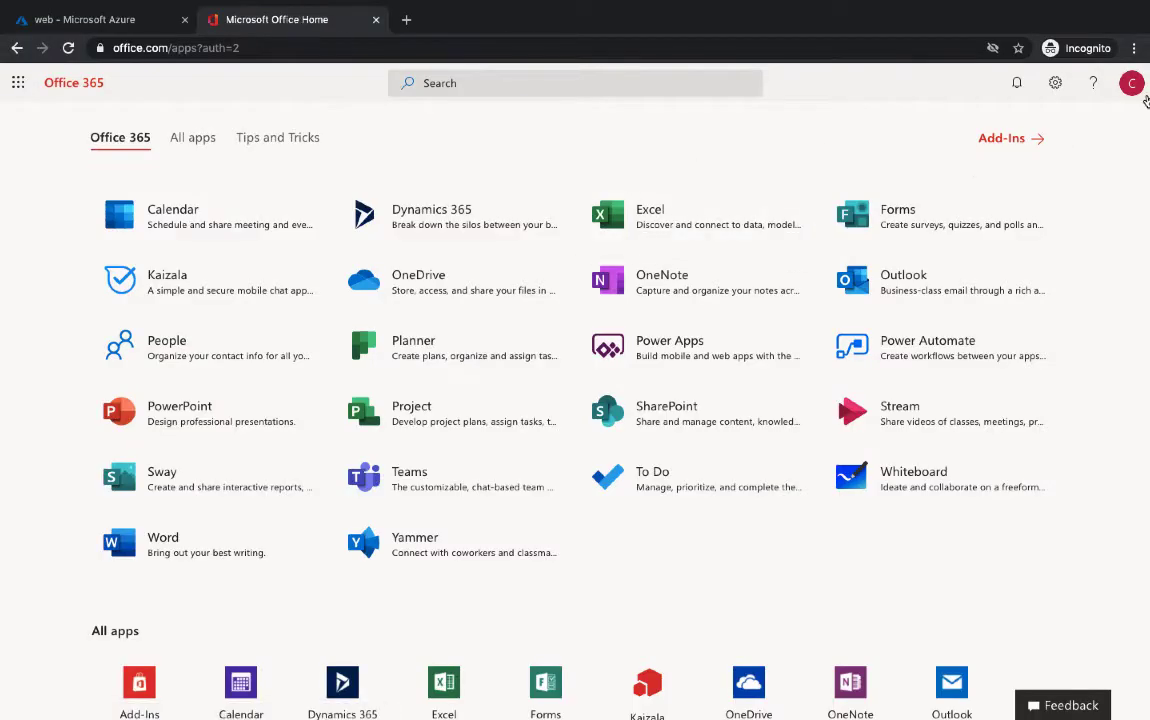
pyautogui.click(1131, 83)
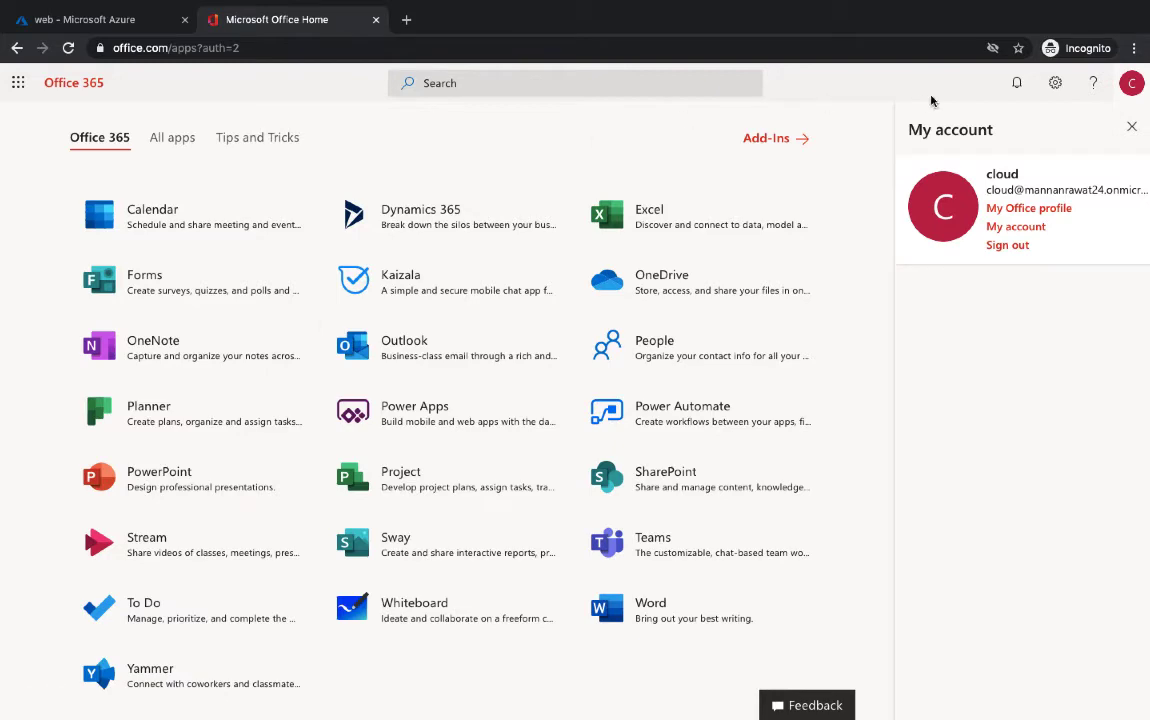
pyautogui.click(1131, 125)
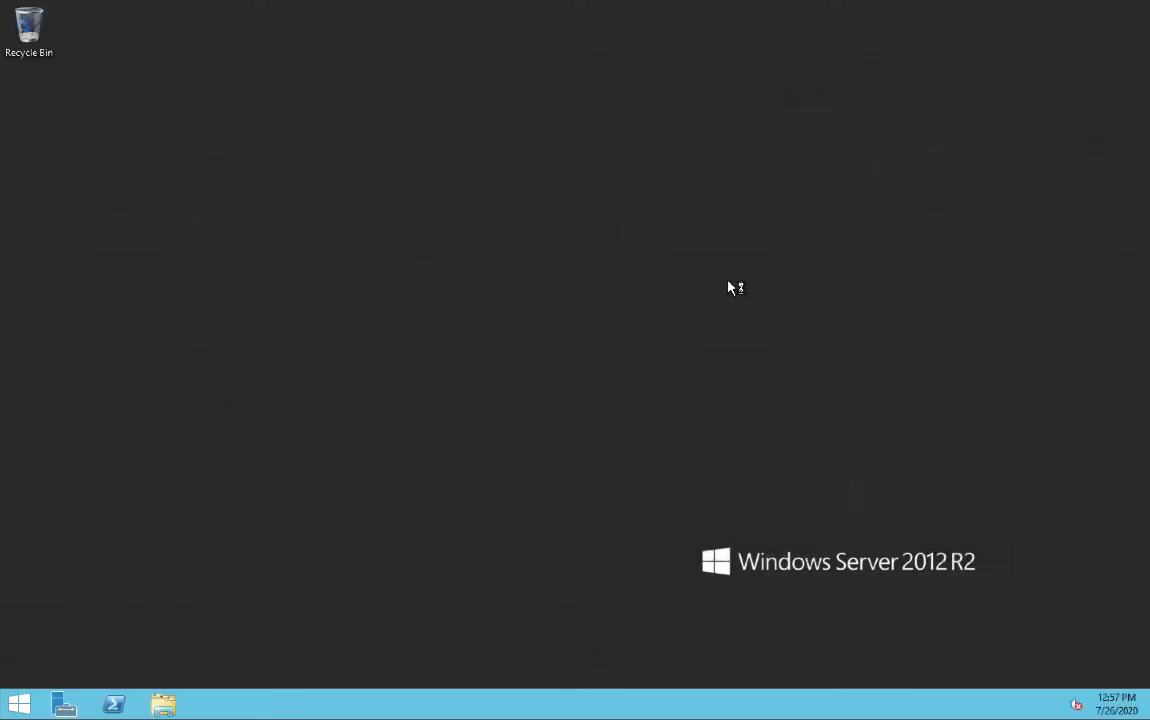
# Decline network discovery and turn IE Enhanced Security Configuration Off for Administrators and Users
pyautogui.click(1105, 310)
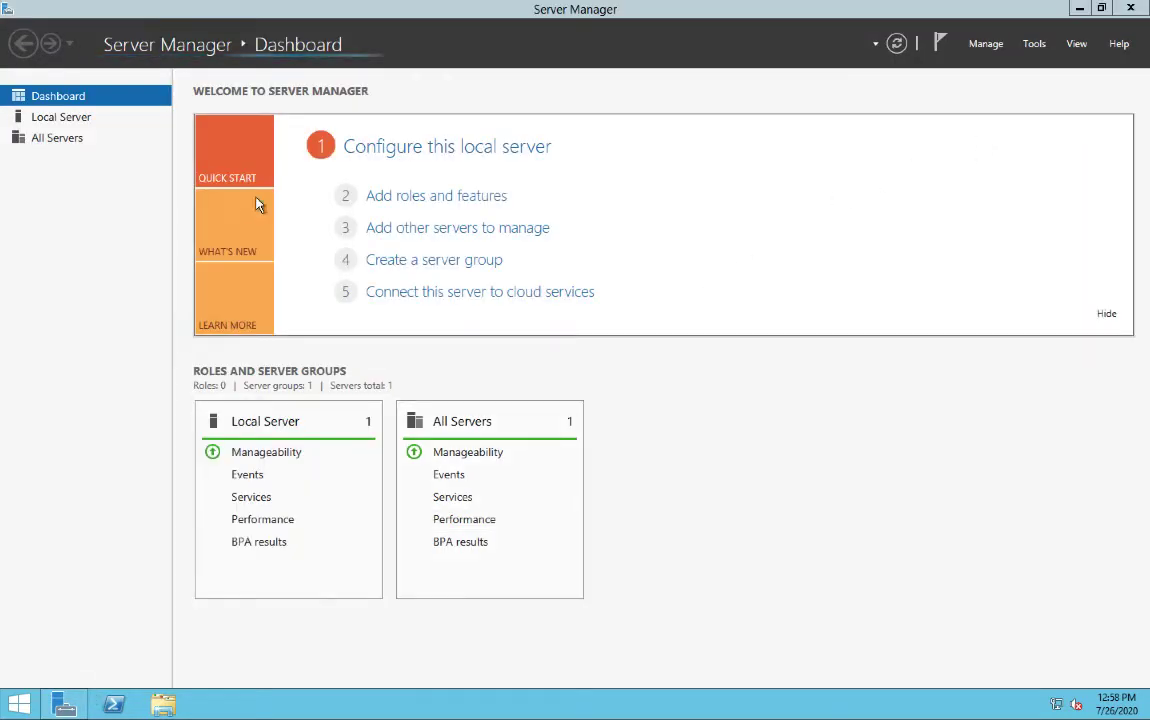
pyautogui.click(66, 121)
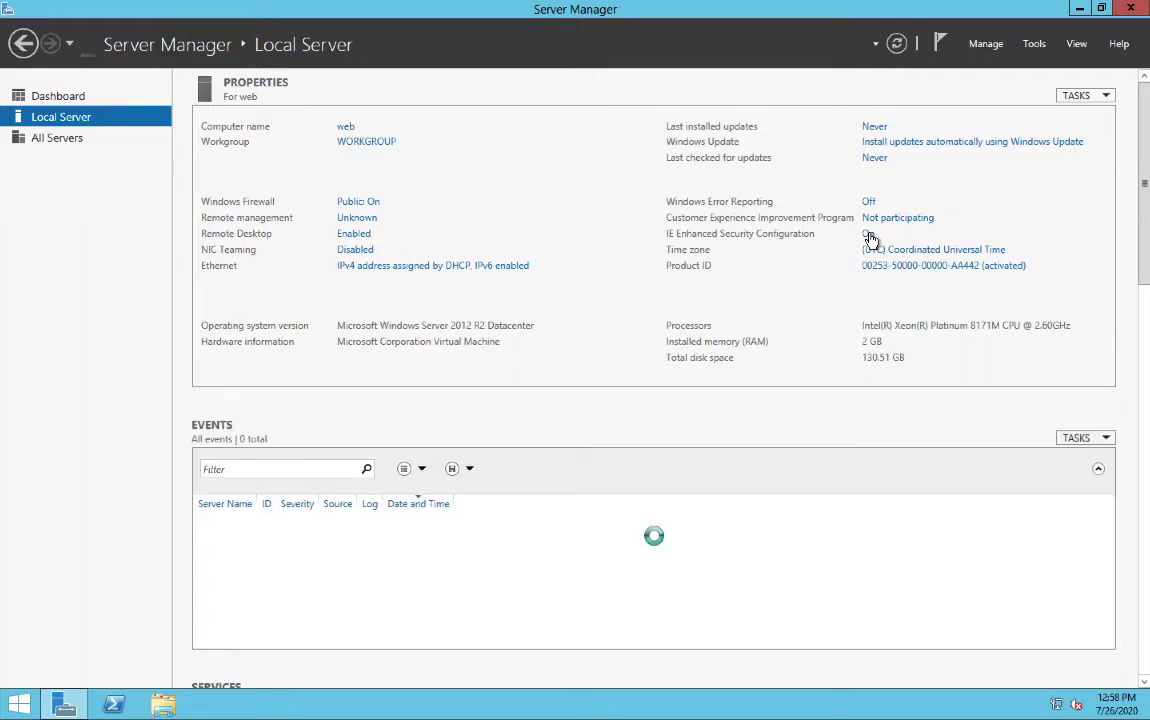
pyautogui.click(867, 234)
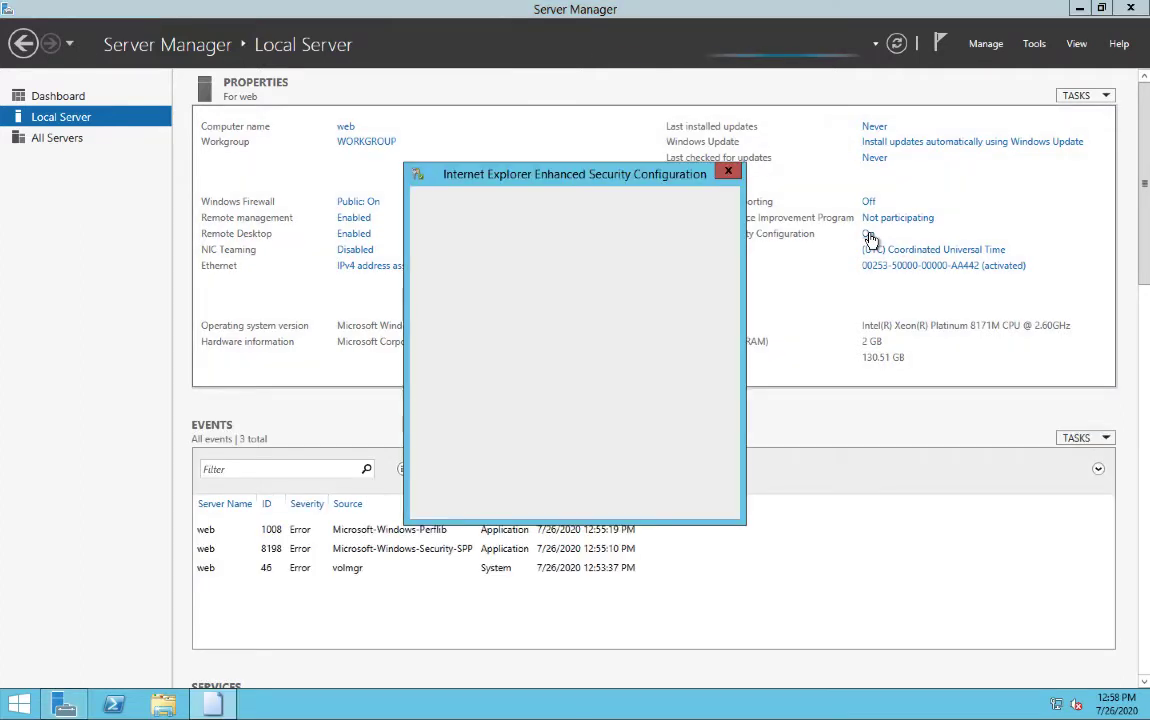
pyautogui.click(472, 330)
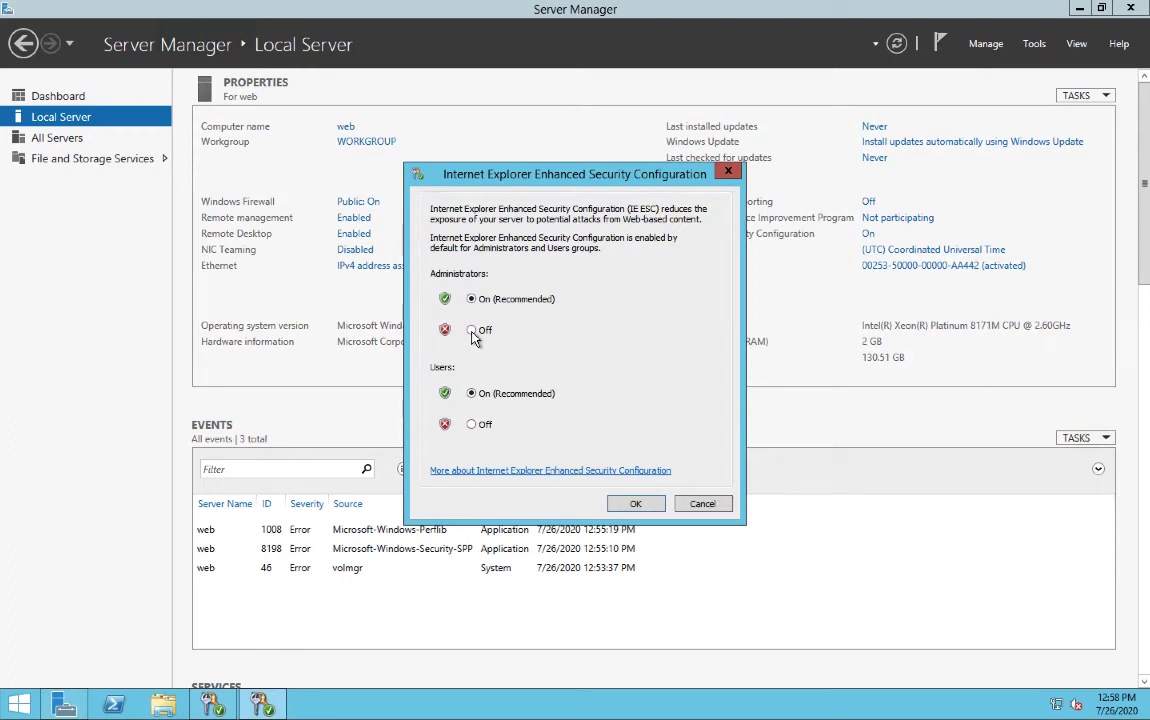
pyautogui.click(472, 424)
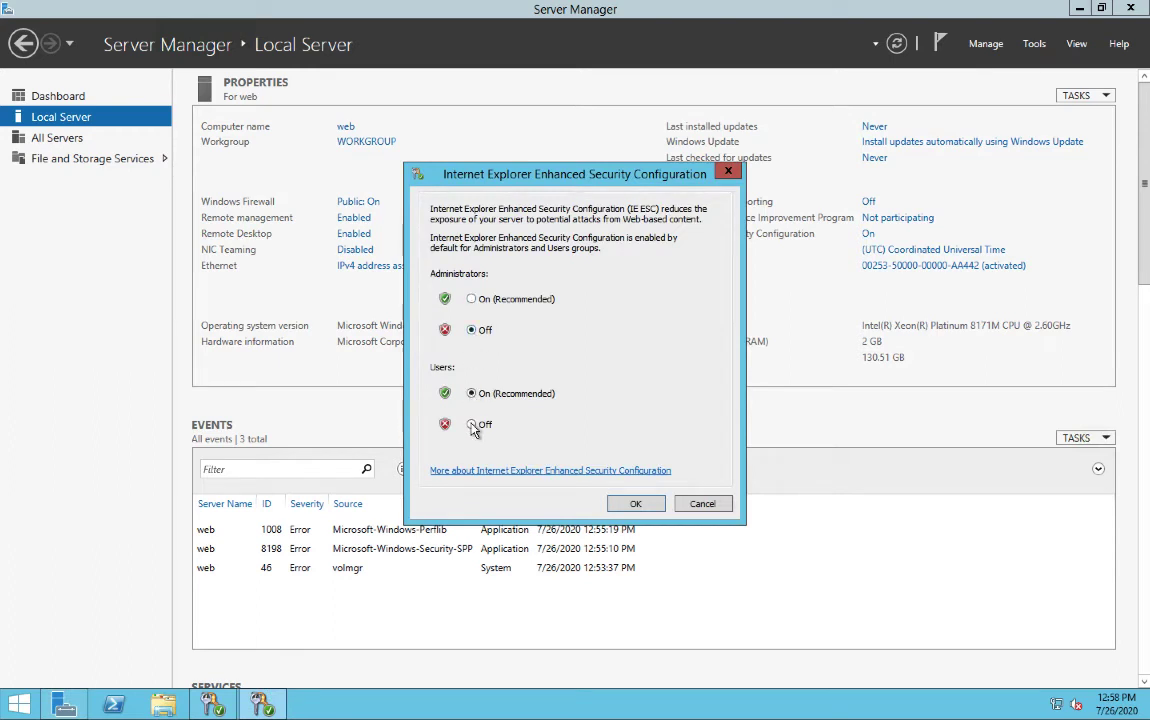
pyautogui.click(636, 503)
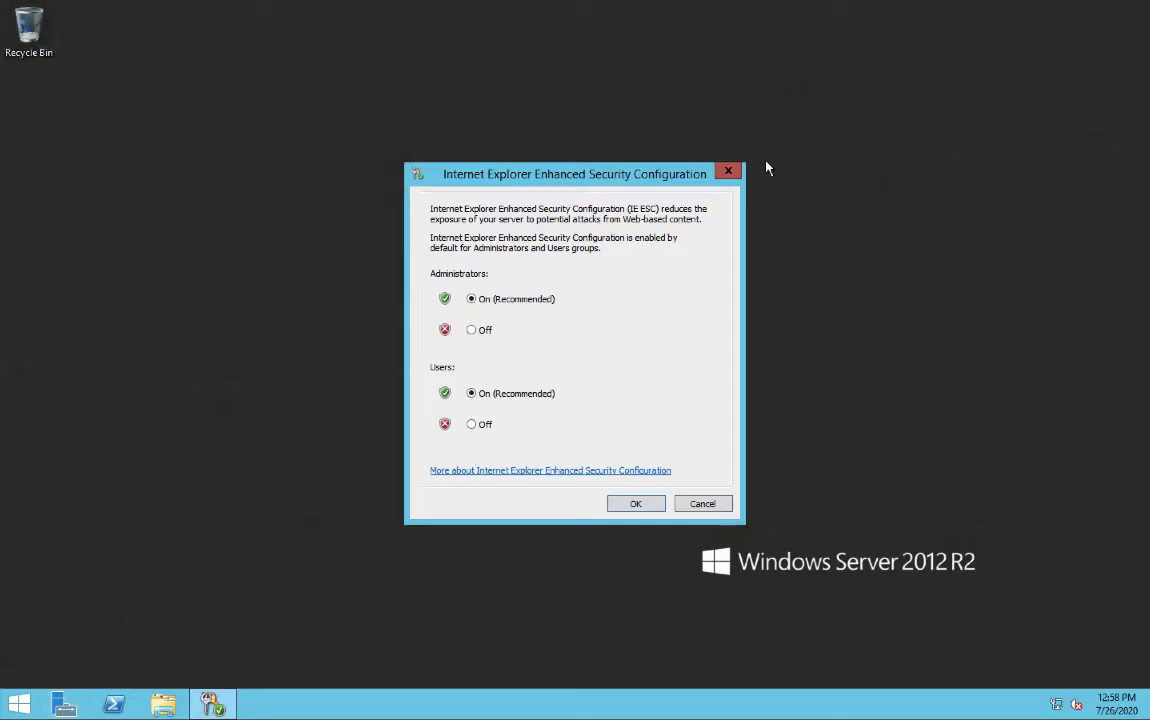
pyautogui.click(694, 505)
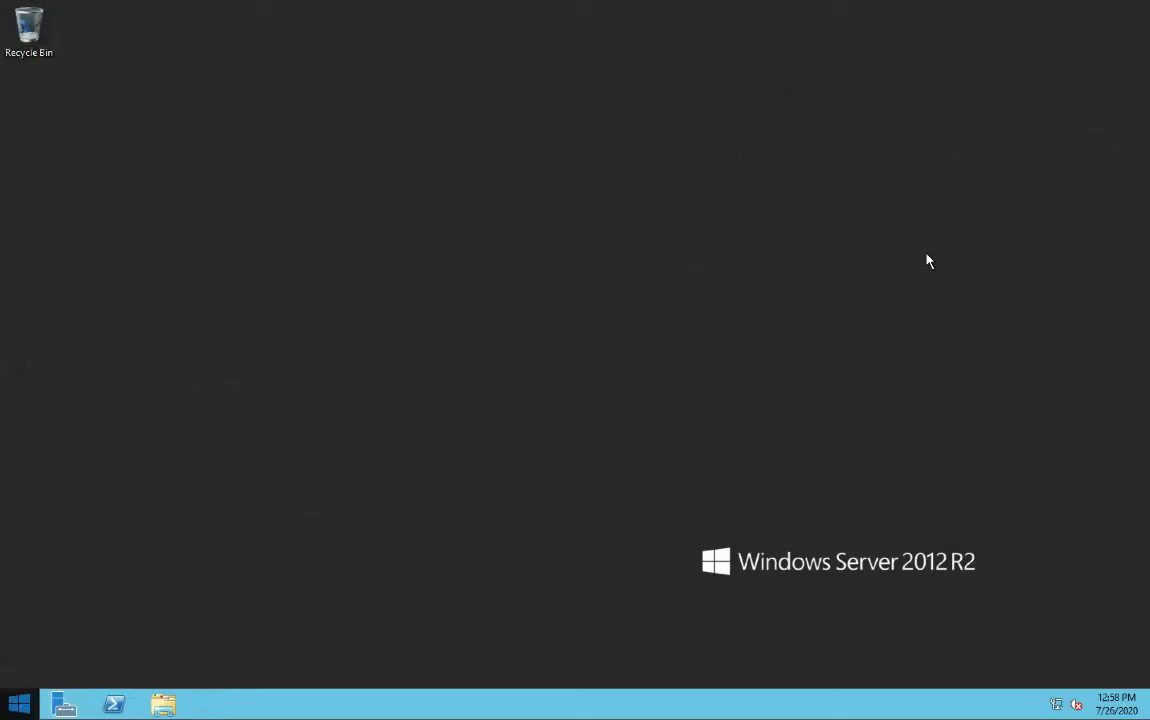
pyautogui.press('super')
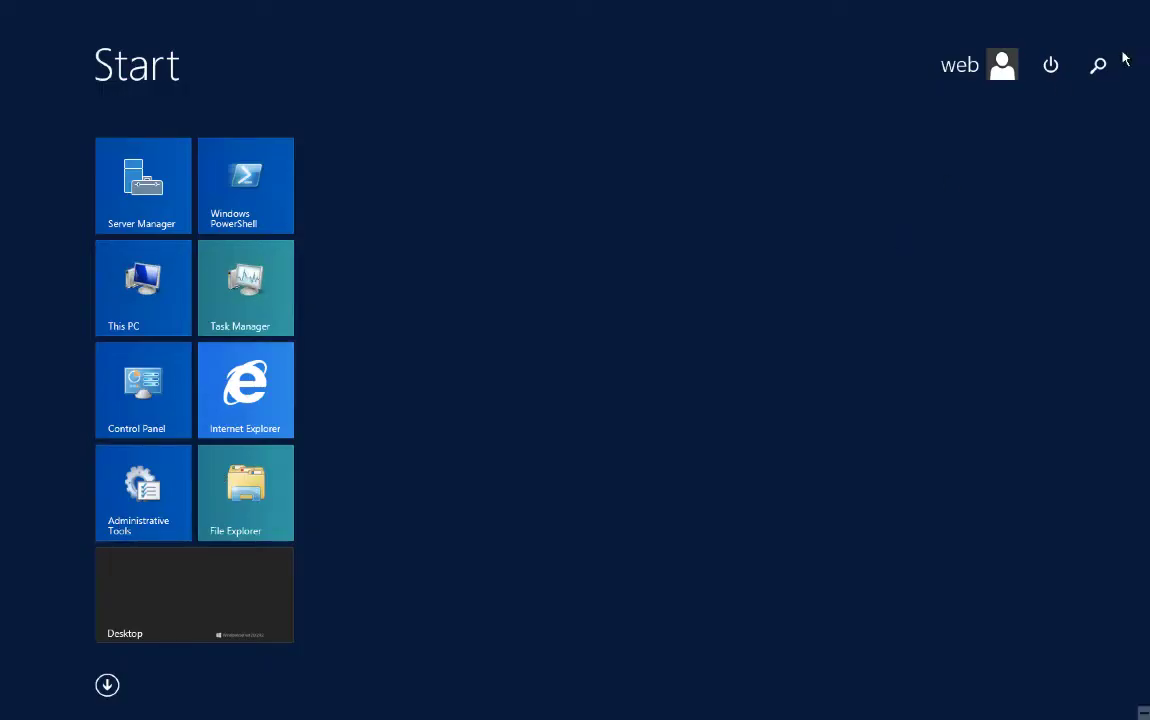
# Launch Internet Explorer from Start search, maximize it, and load portal.office.com
pyautogui.click(1099, 67)
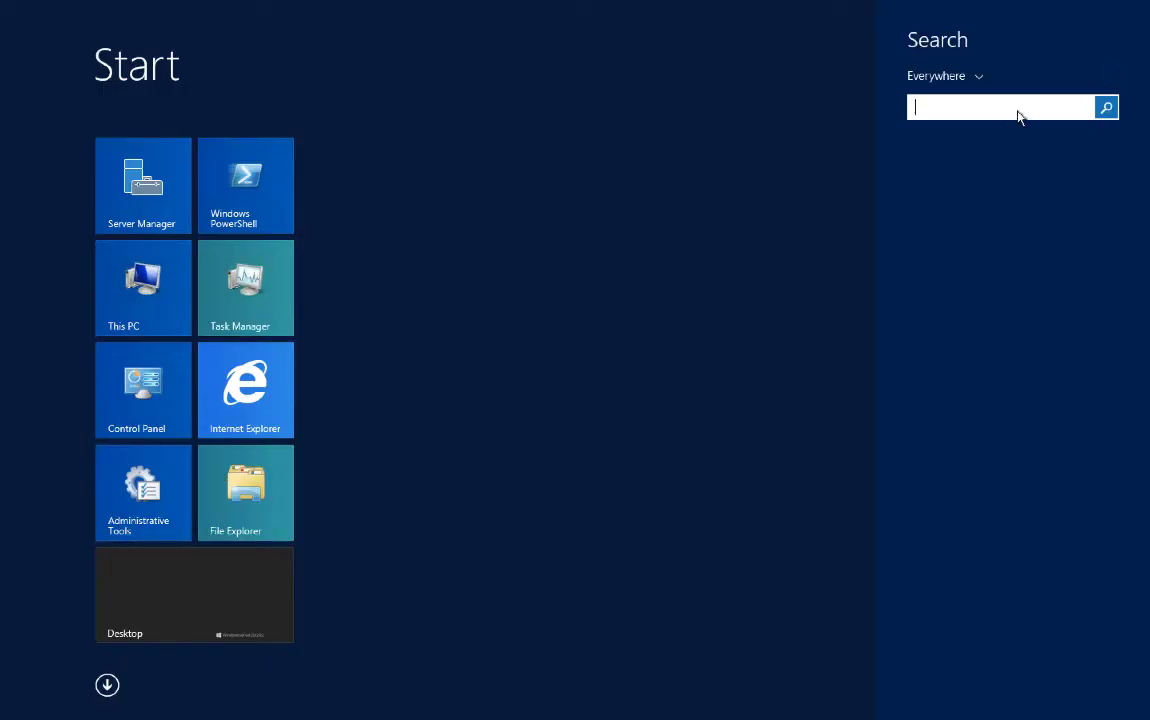
pyautogui.write('internet Explorer')
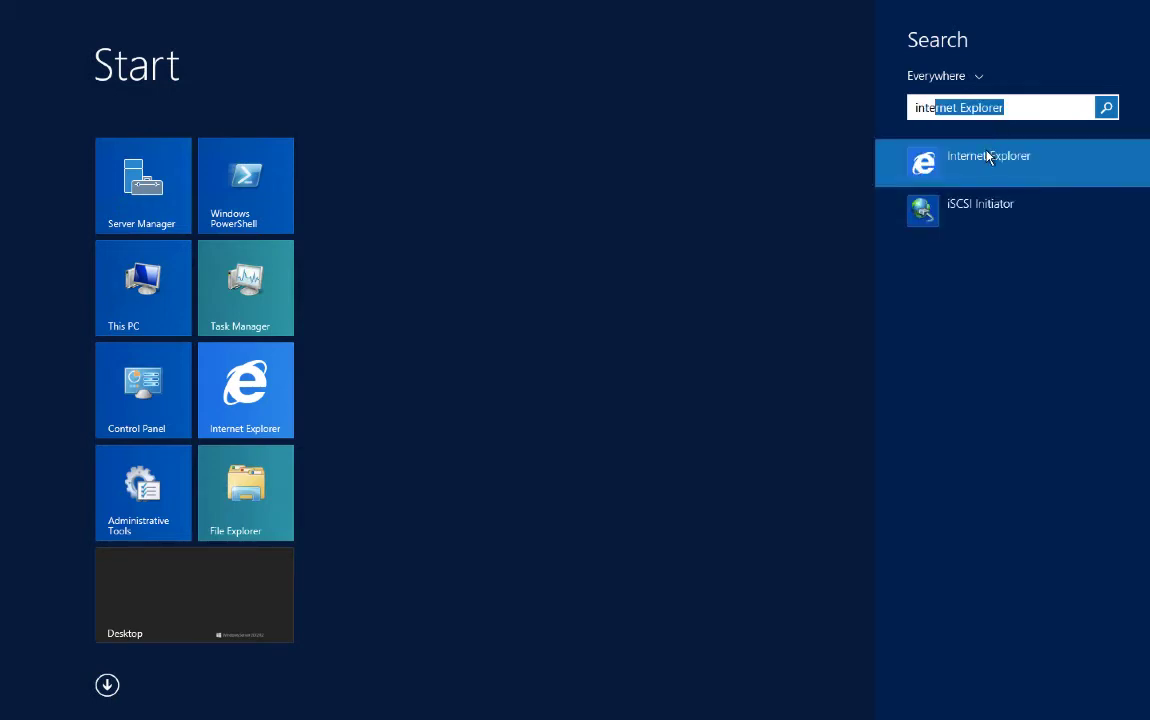
pyautogui.click(988, 157)
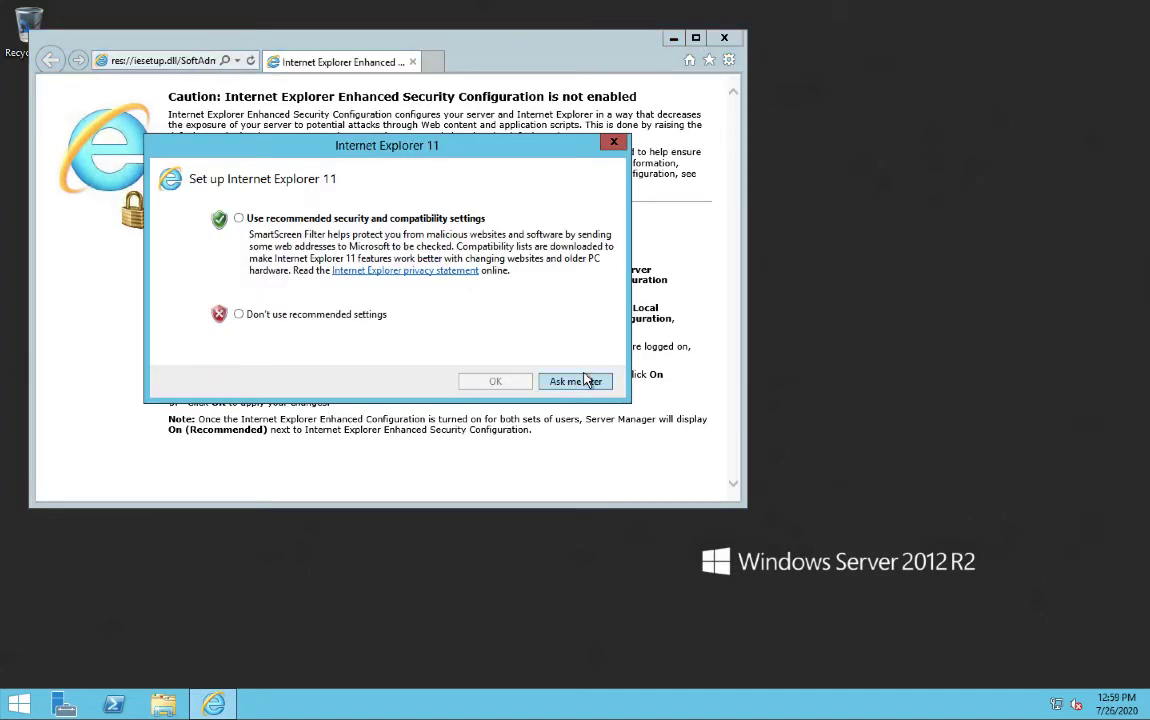
pyautogui.click(586, 380)
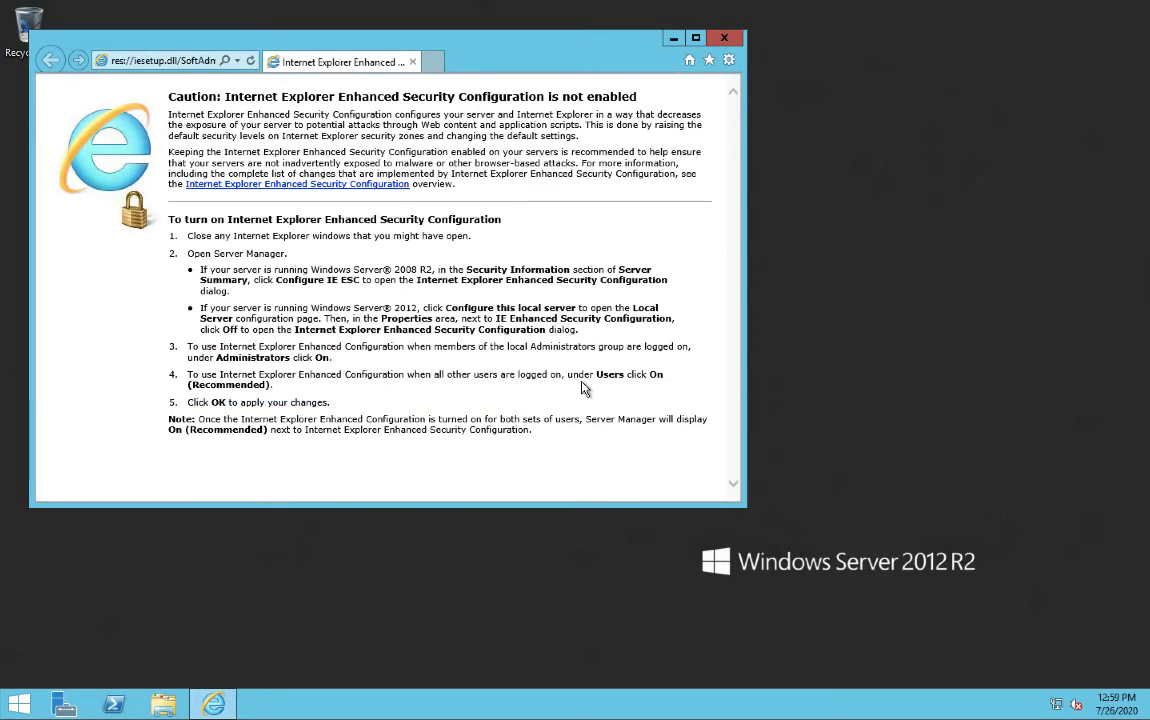
pyautogui.click(696, 40)
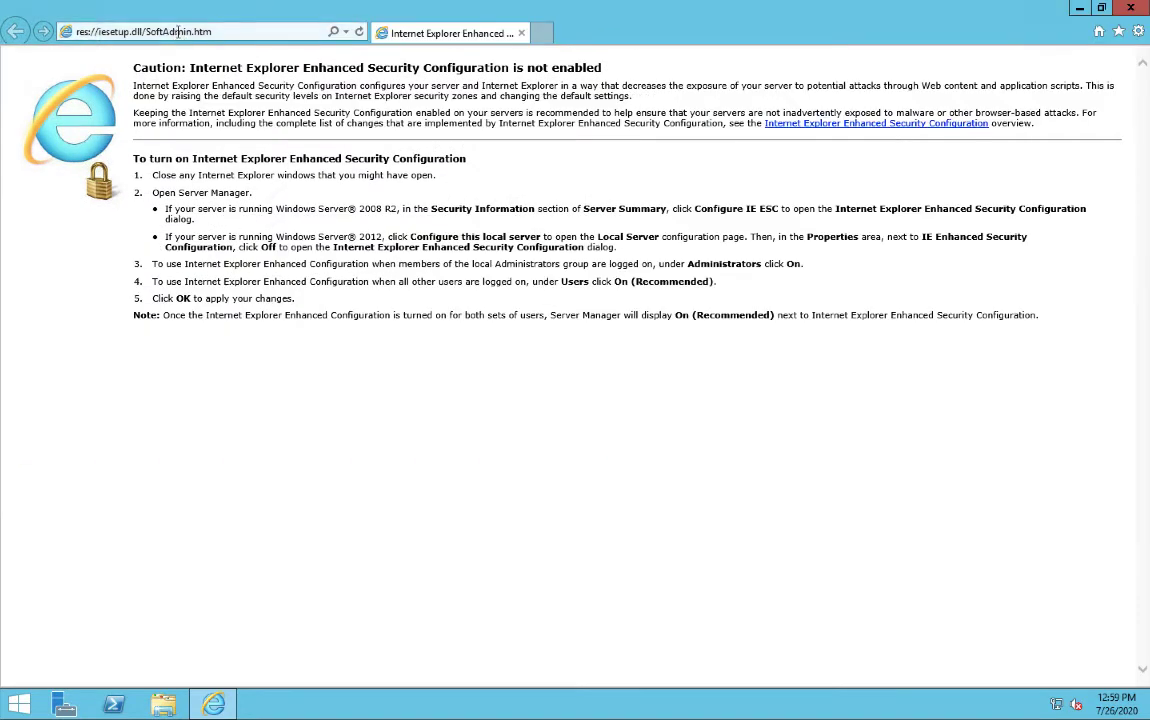
pyautogui.click(178, 31)
pyautogui.write('portal.office.com')
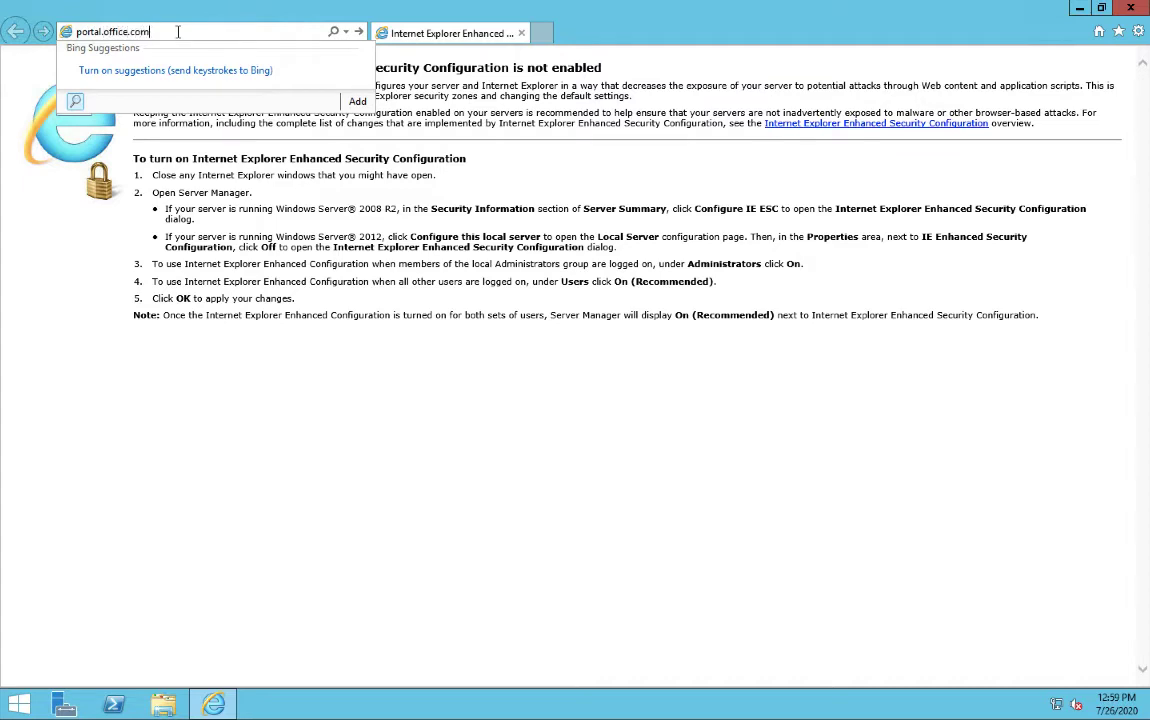
pyautogui.press('Return')
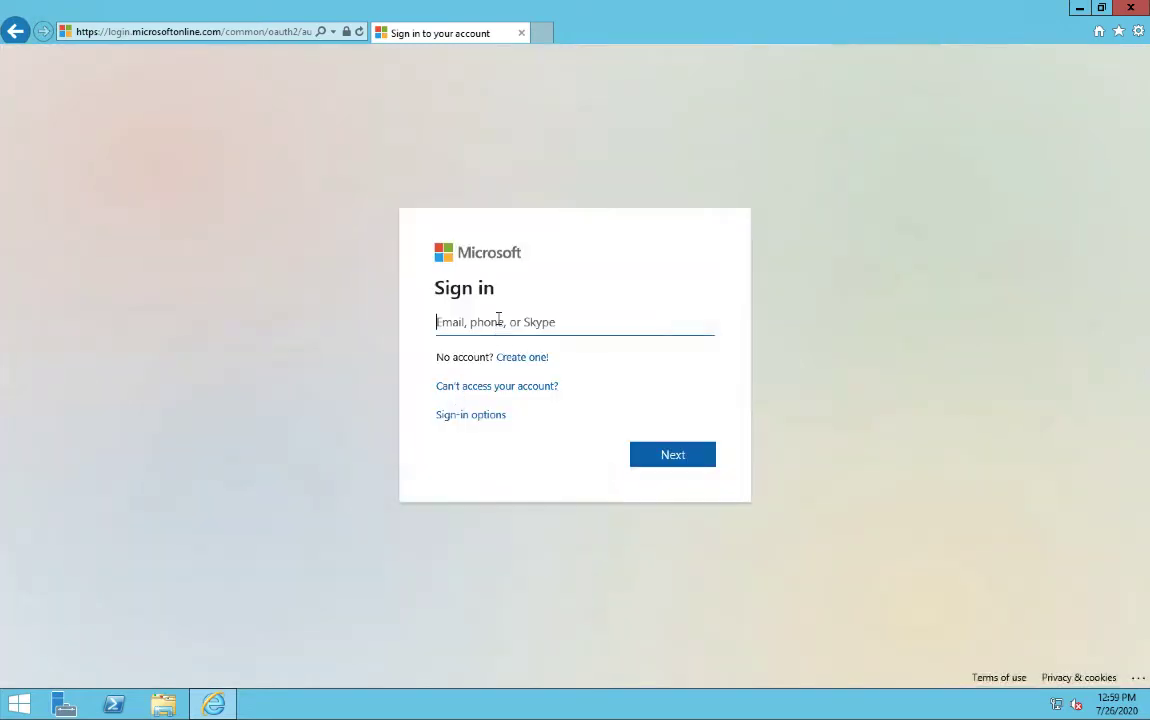
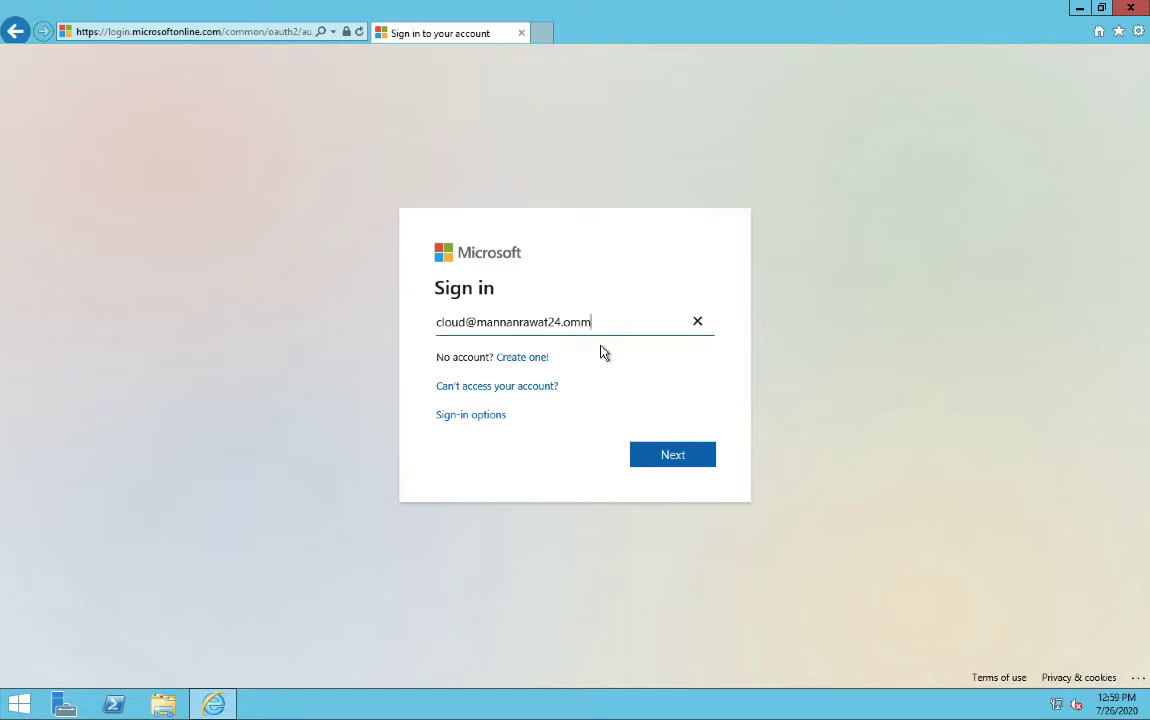
# Enter the cloud user's e-mail address, correcting the onmicrosoft.com domain typo
pyautogui.press('Return')
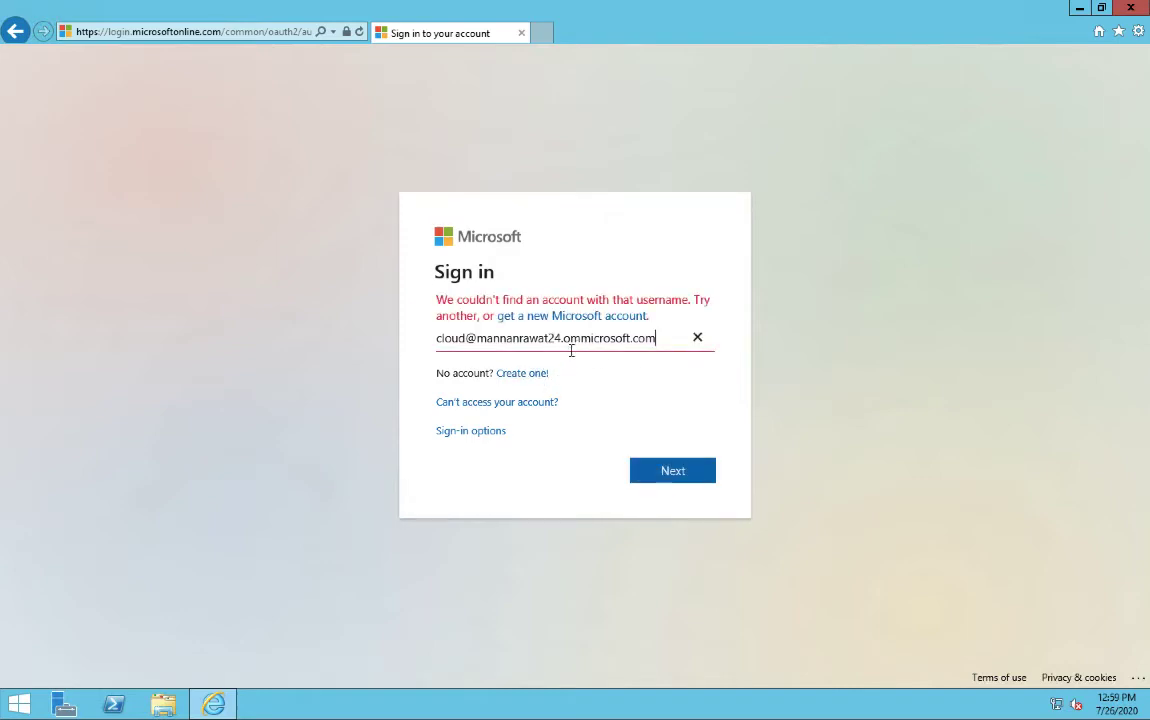
pyautogui.click(578, 338)
pyautogui.press('BackSpace')
pyautogui.write('n')
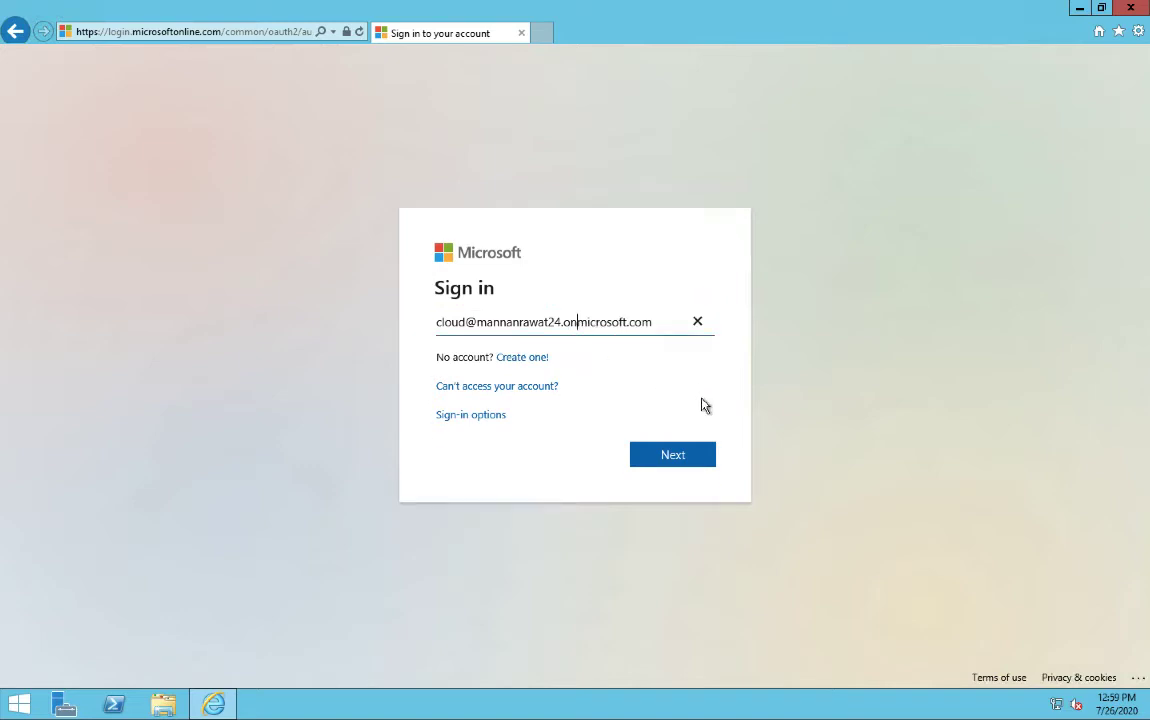
pyautogui.click(684, 456)
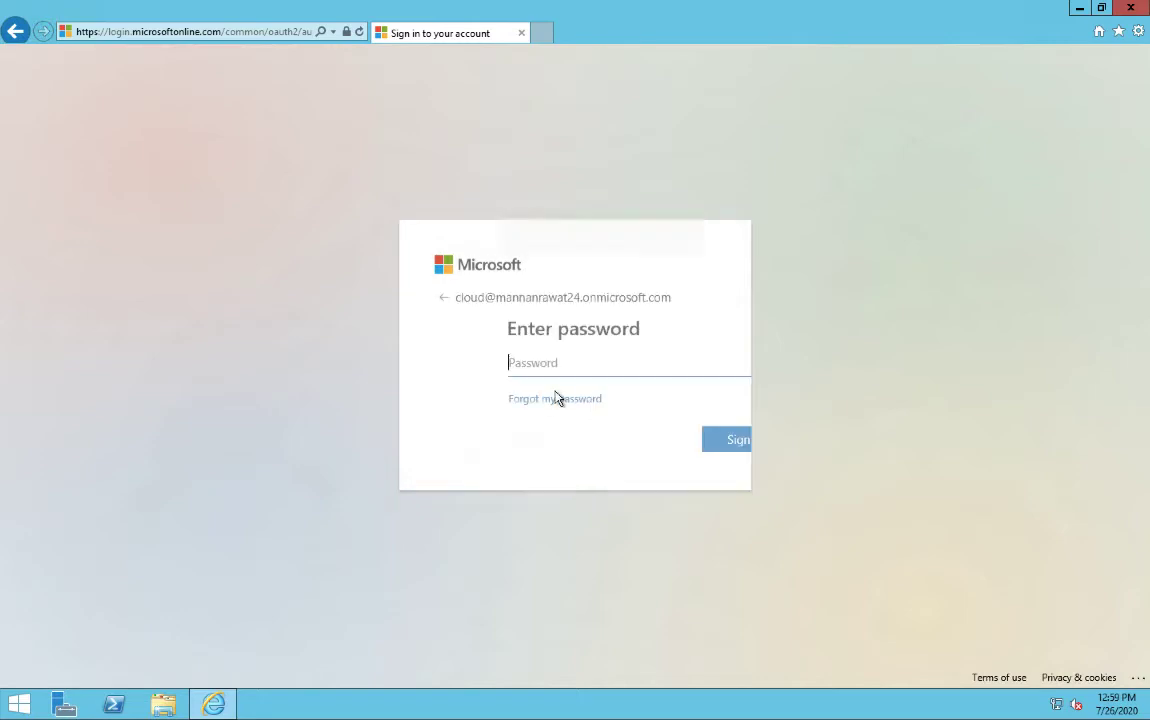
# Enter the cloud user's password, let the browser save it, and stay signed in
pyautogui.write('••')
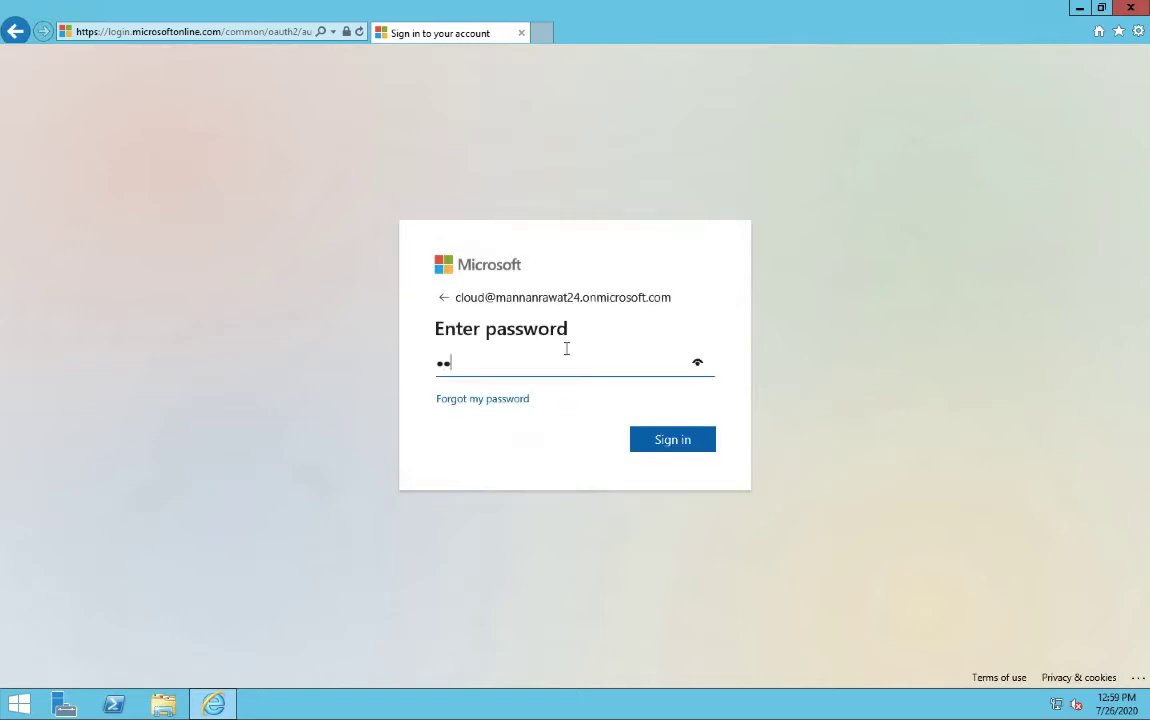
pyautogui.write('•••••••••')
pyautogui.press('Return')
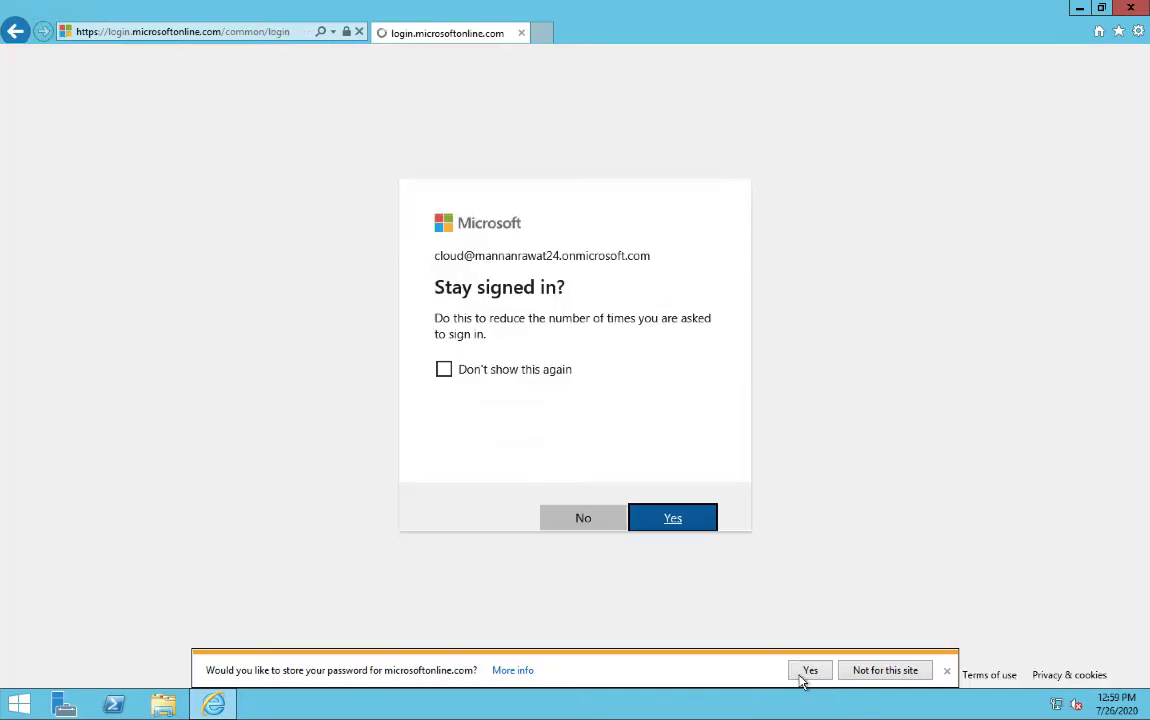
pyautogui.click(805, 674)
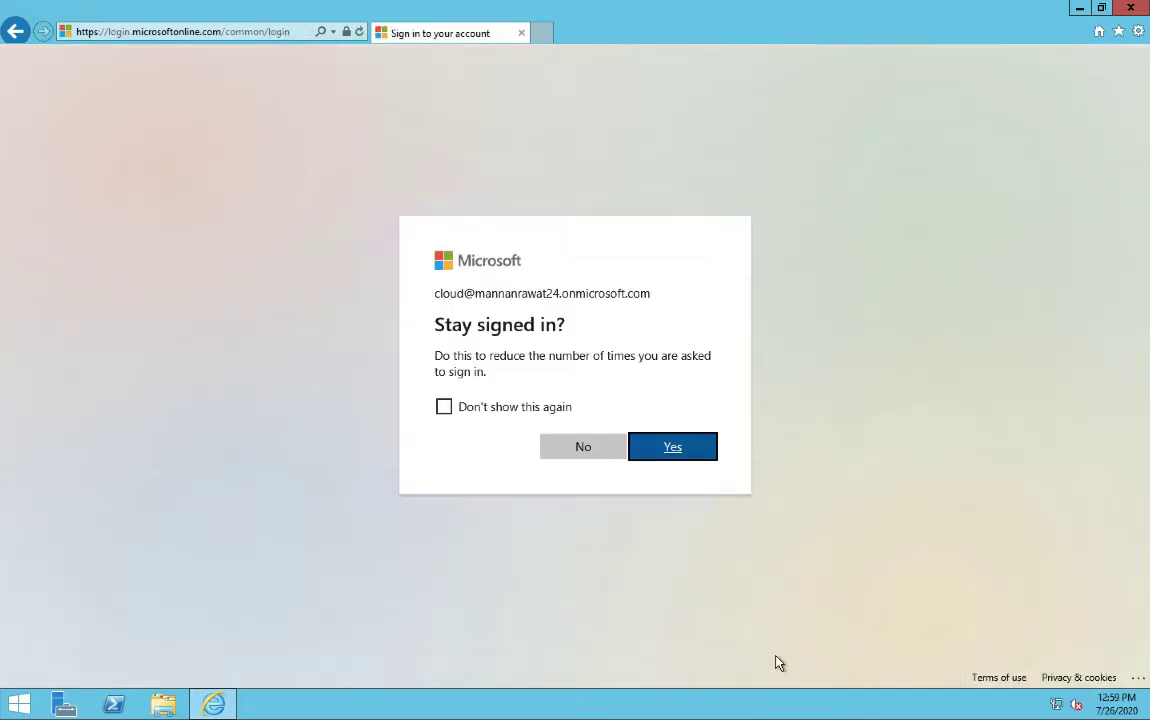
pyautogui.click(669, 447)
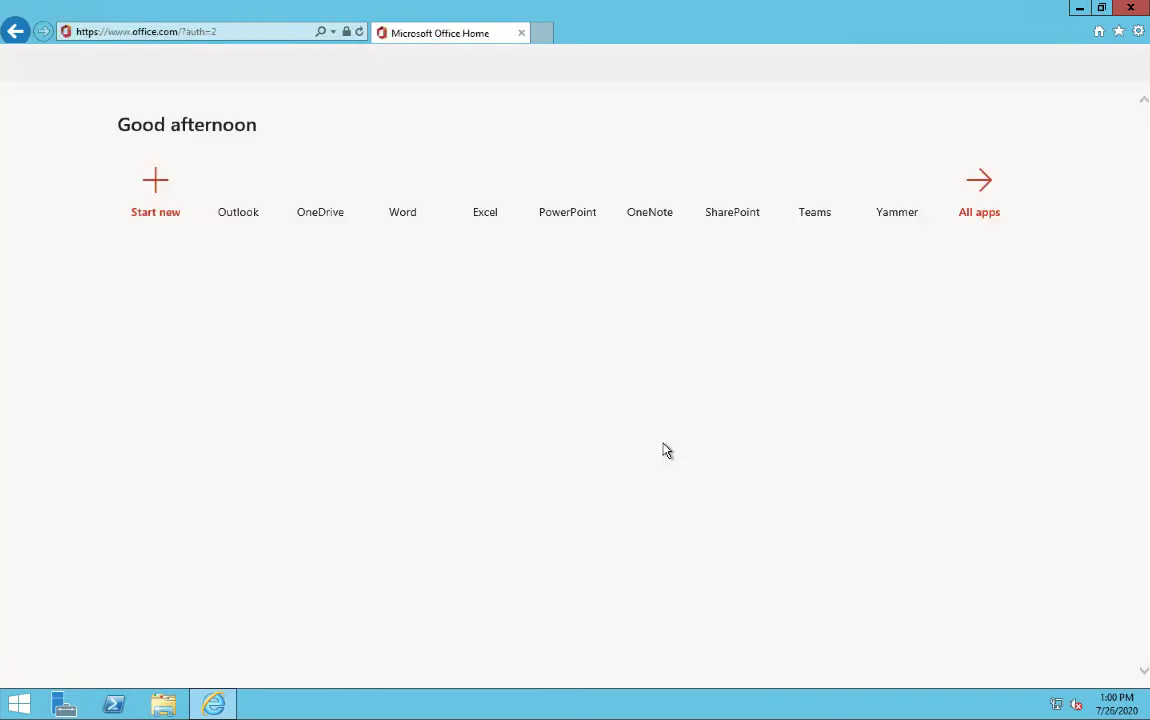
# Show all apps available to the cloud user from the Office home page
pyautogui.click(985, 219)
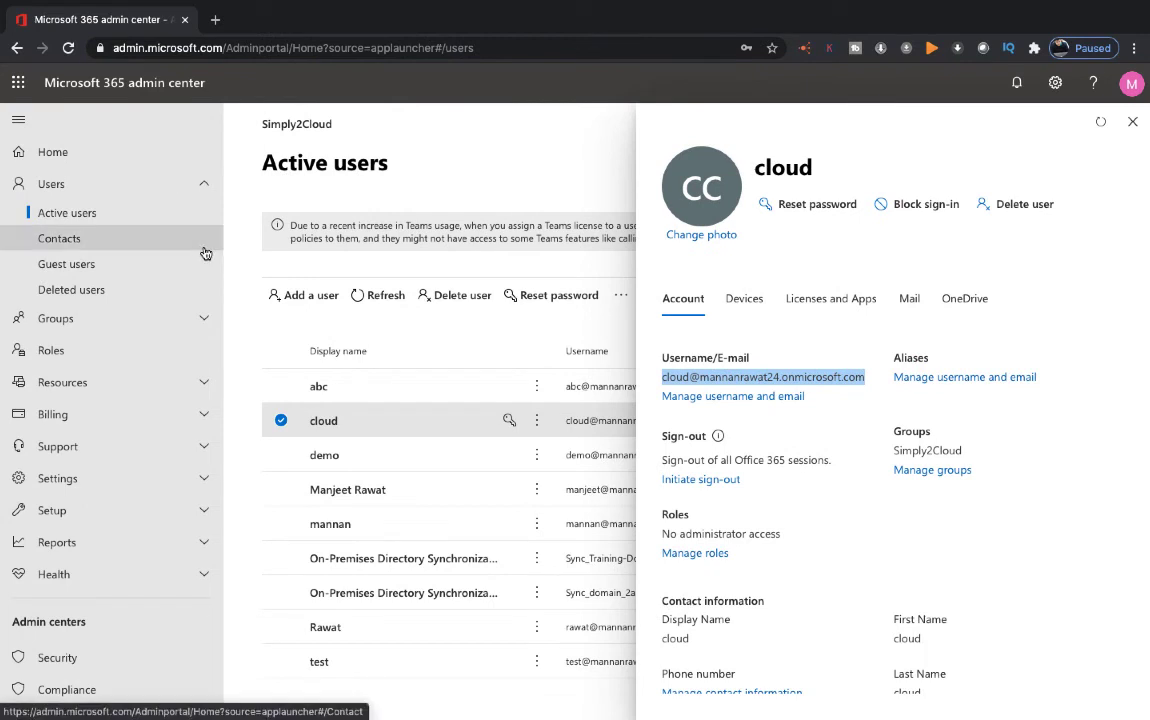
# Close the user details panel and open Azure Active Directory admin center in a new tab
pyautogui.click(1132, 121)
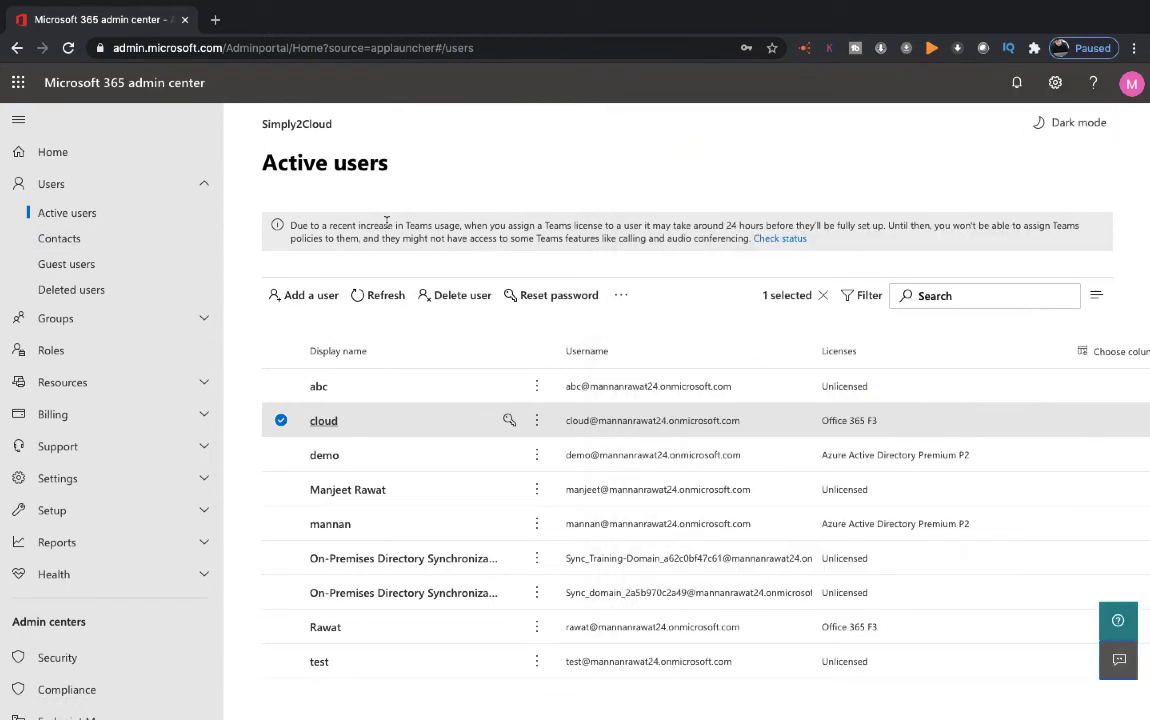
pyautogui.scroll(-3, 85, 566)
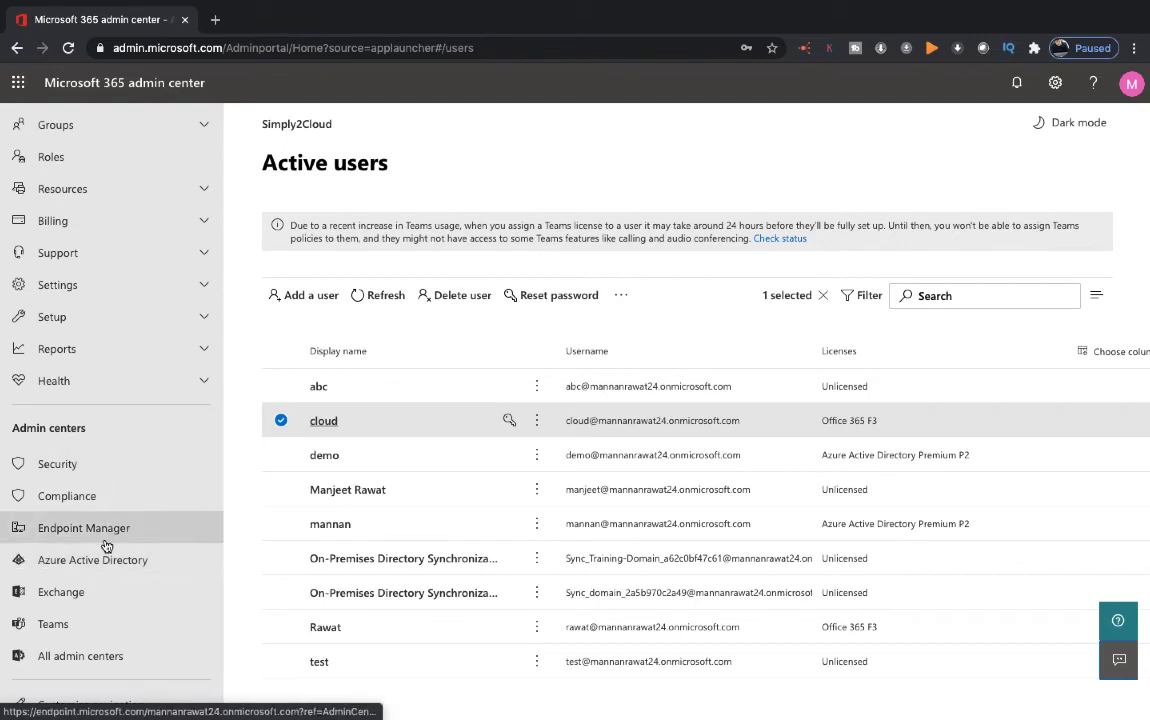
pyautogui.rightClick(93, 566)
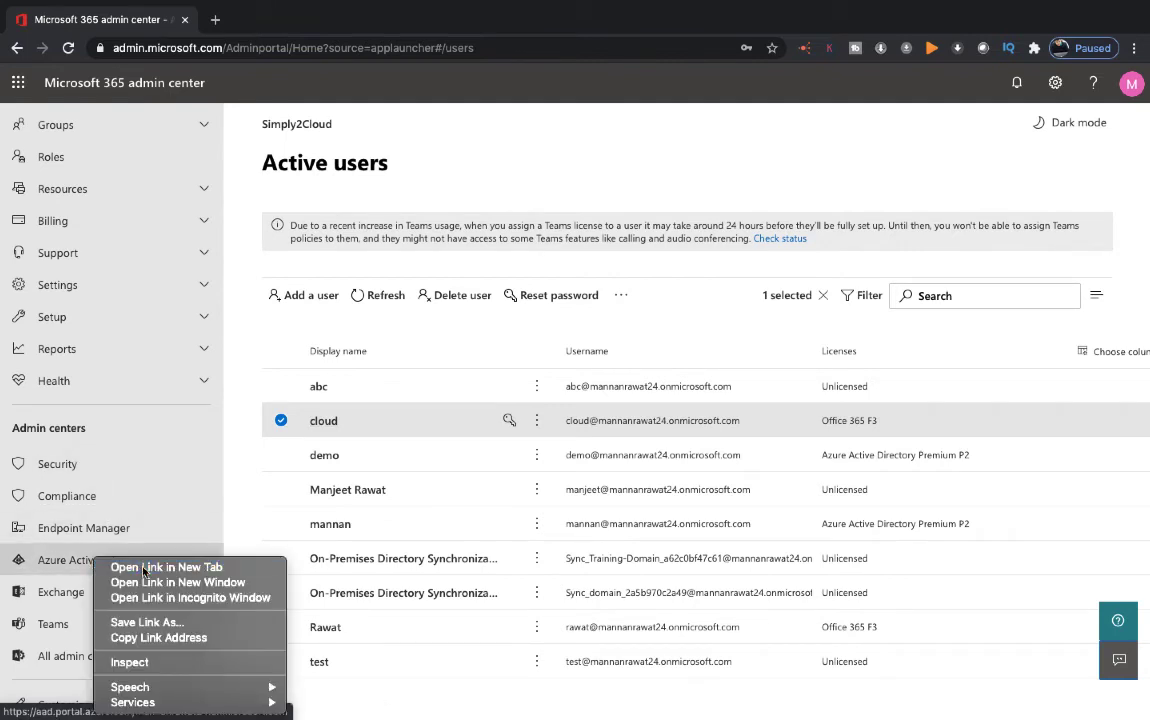
pyautogui.click(130, 561)
pyautogui.click(268, 18)
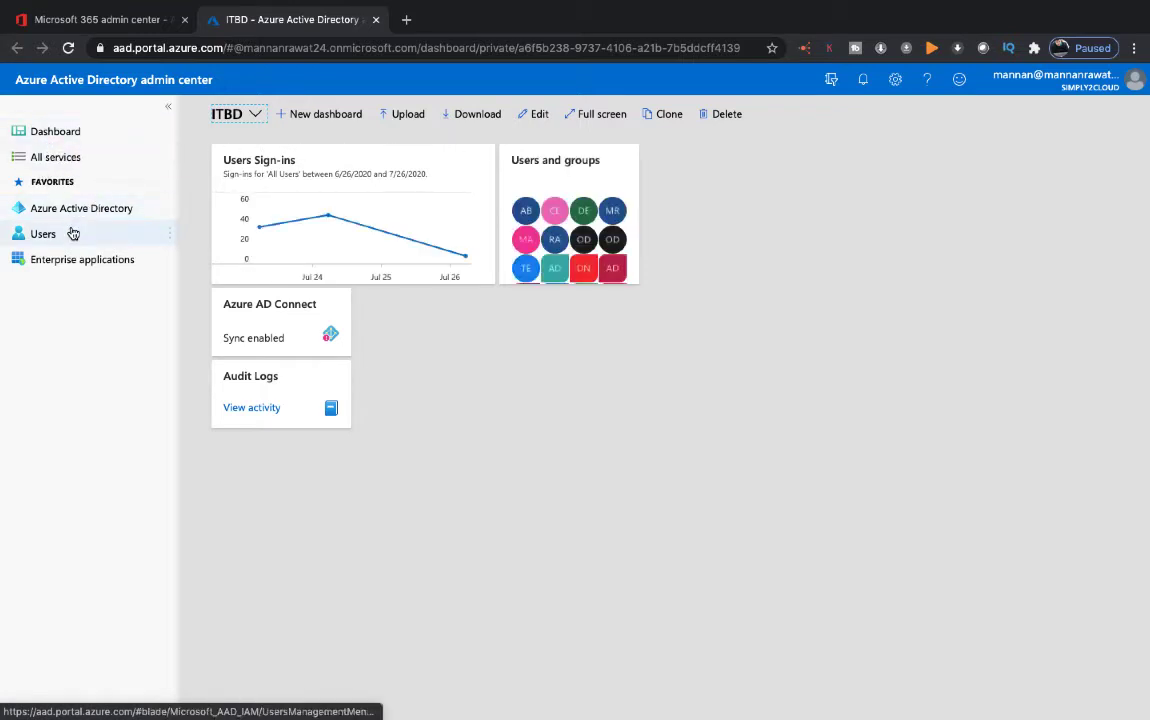
# From All services, open Azure AD Conditional Access in a new tab and switch to it
pyautogui.click(62, 158)
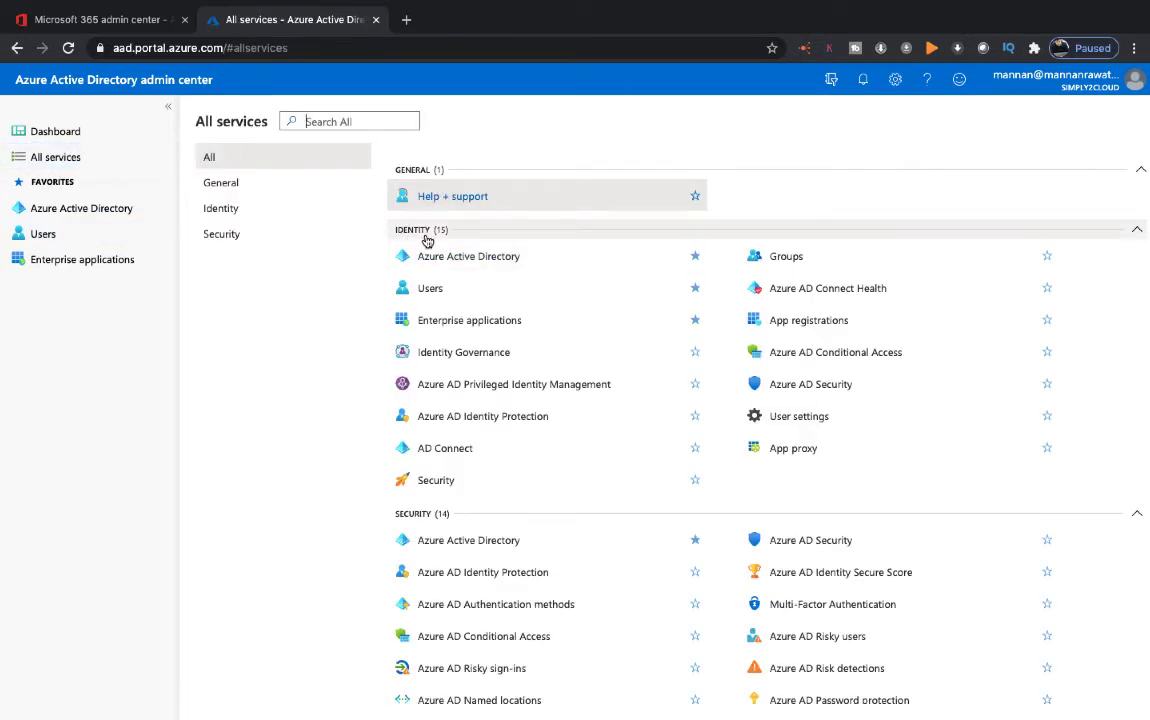
pyautogui.scroll(-1, 530, 560)
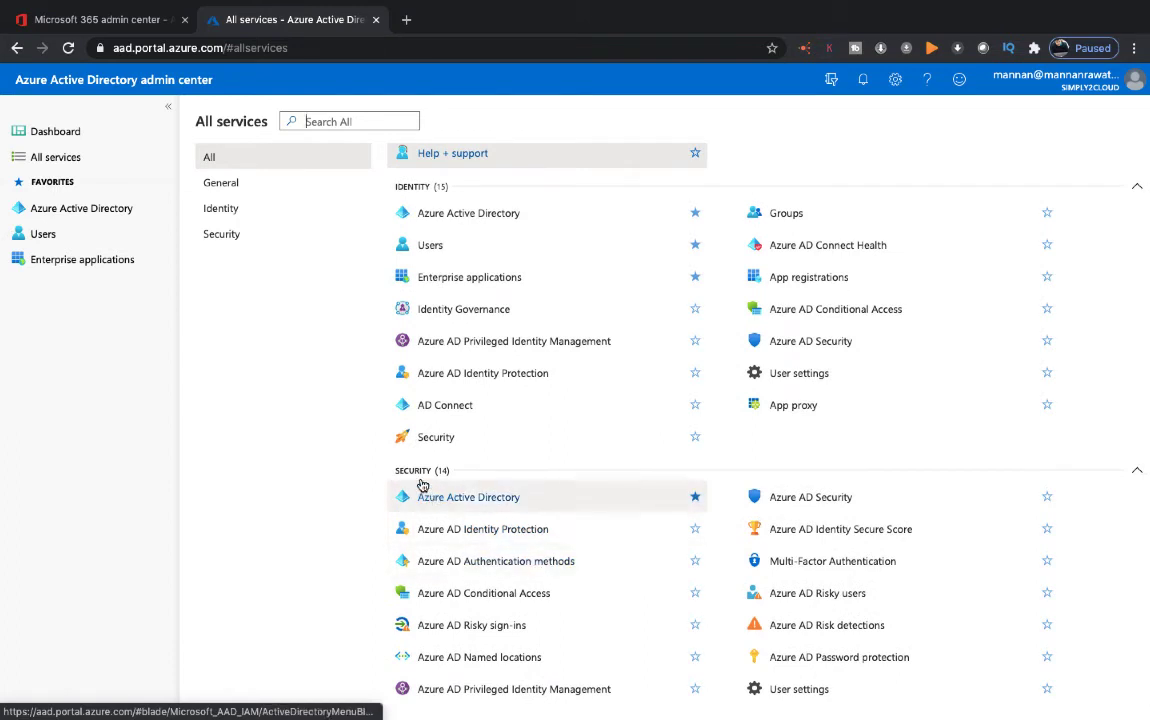
pyautogui.scroll(1, 422, 483)
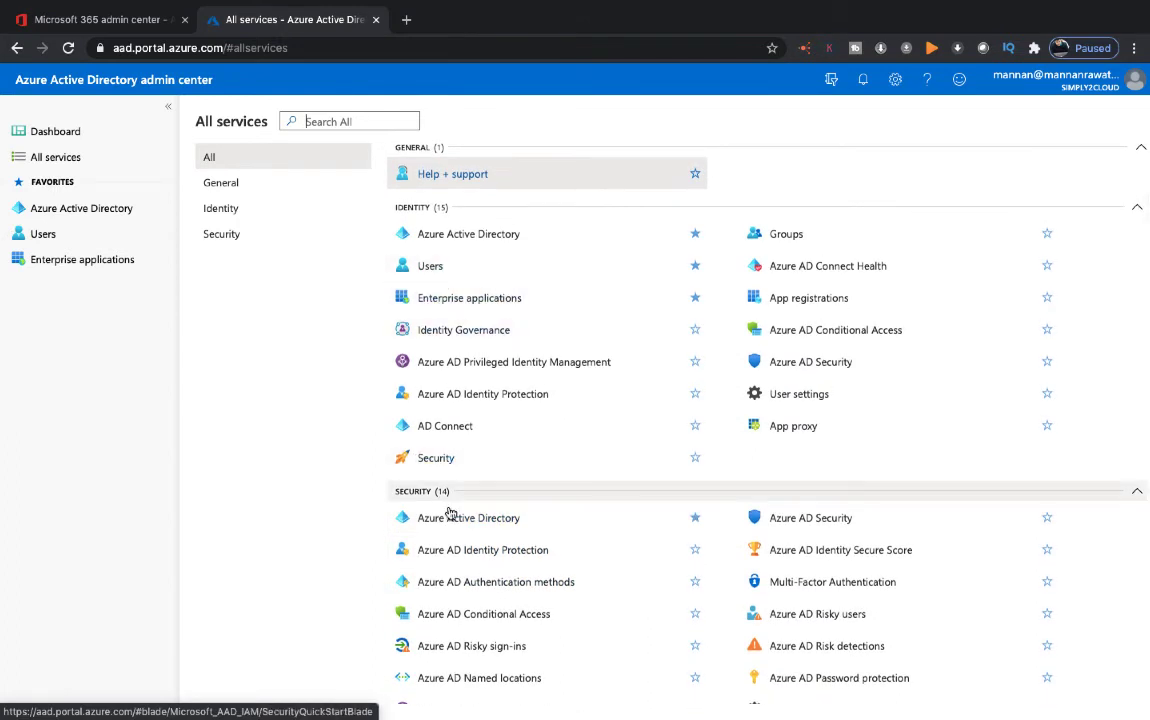
pyautogui.scroll(-1, 460, 570)
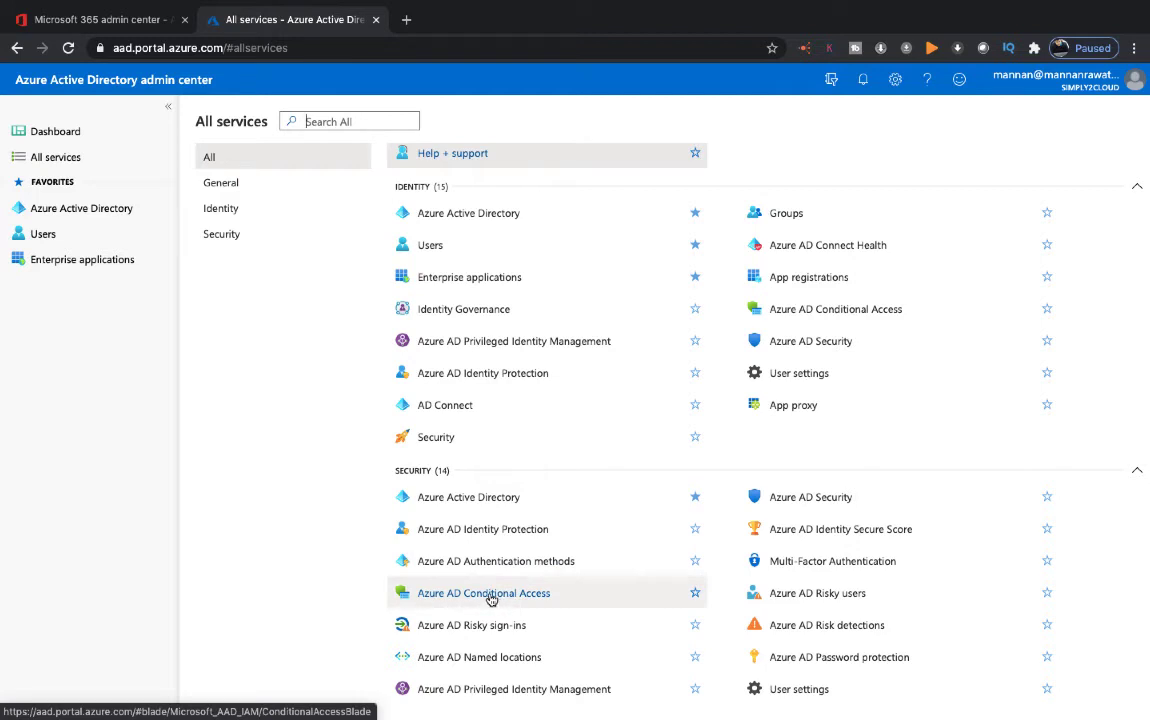
pyautogui.rightClick(501, 598)
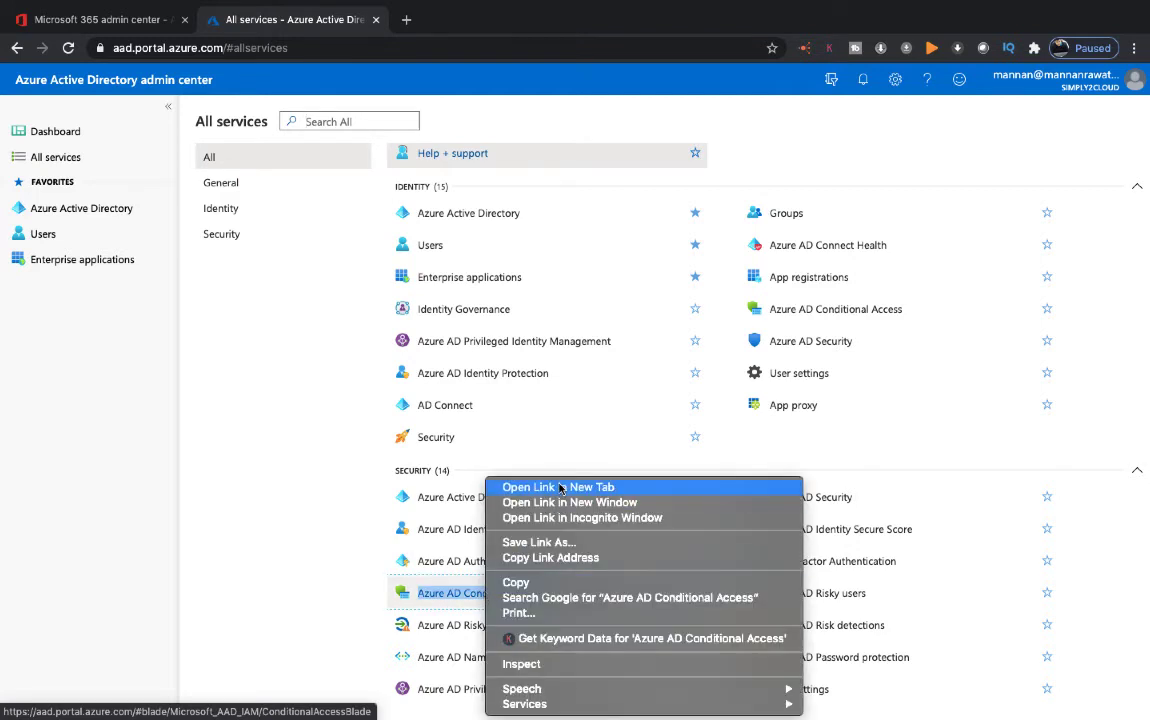
pyautogui.click(560, 488)
pyautogui.click(483, 24)
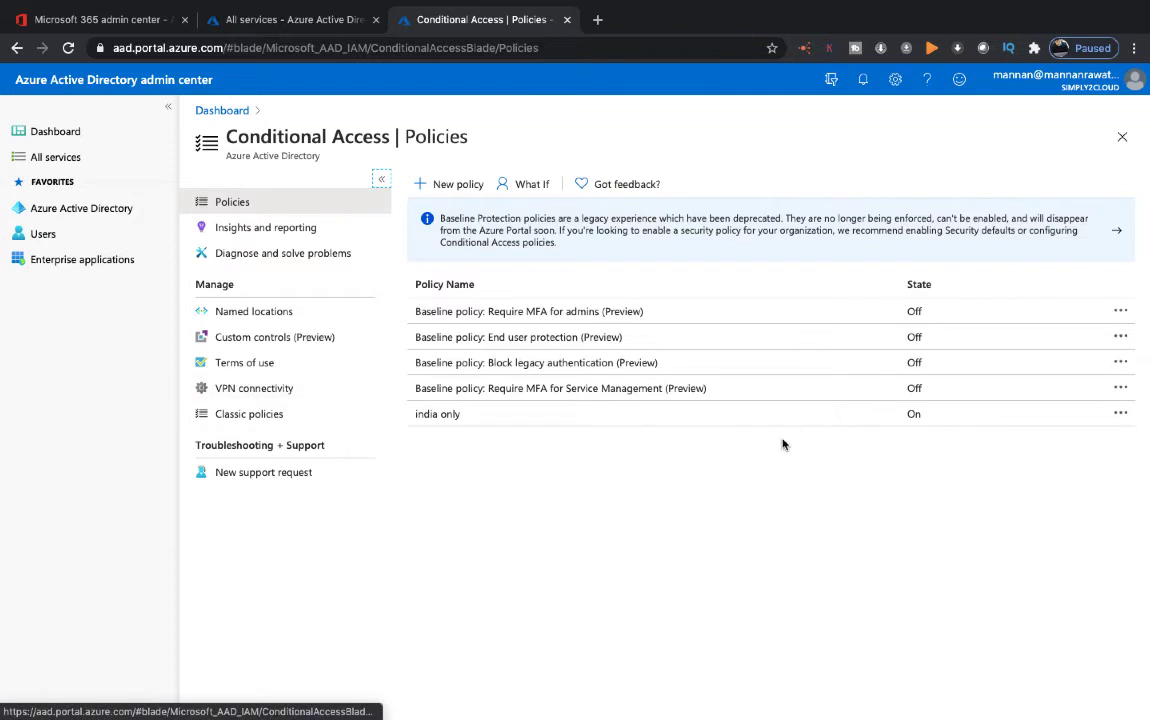
pyautogui.click(1123, 414)
# Delete the 'india only' policy and the 'training' named location, confirming each deletion
pyautogui.click(961, 436)
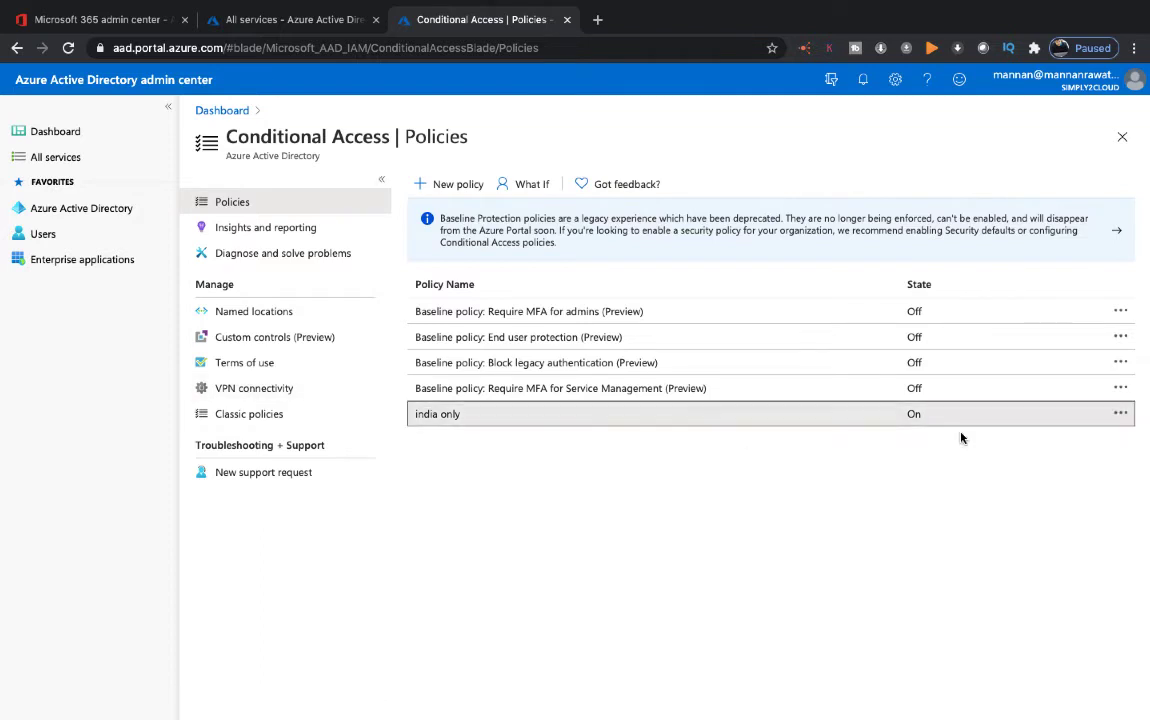
pyautogui.click(416, 371)
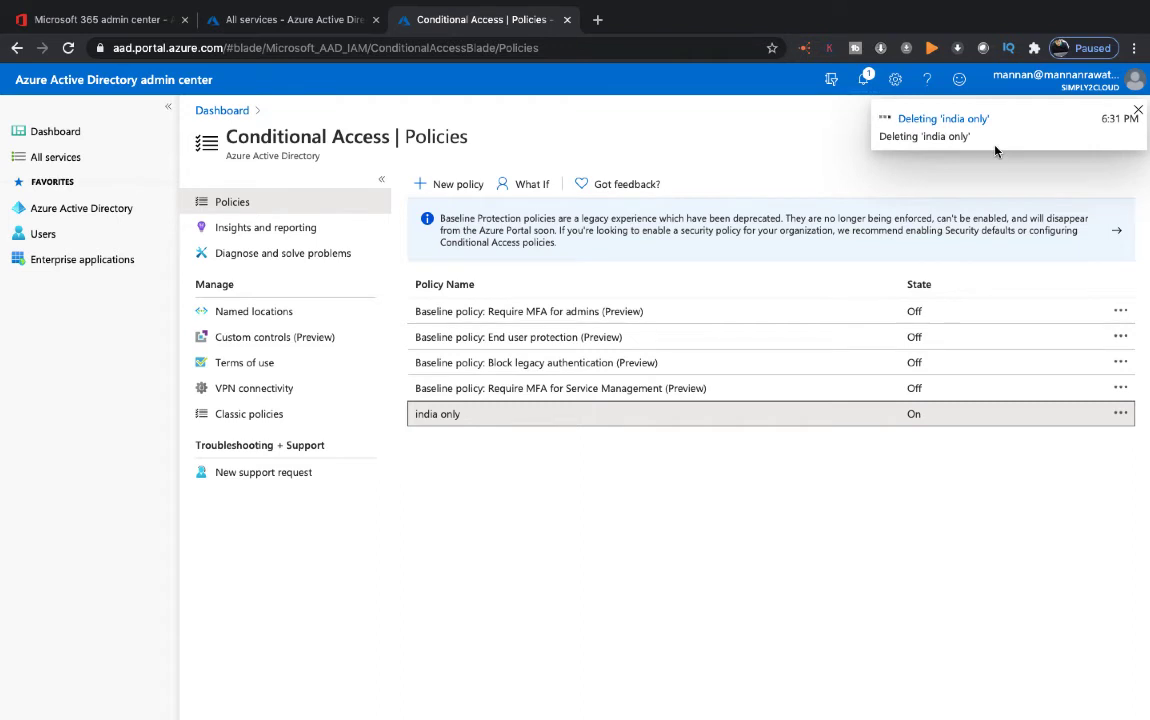
pyautogui.click(232, 316)
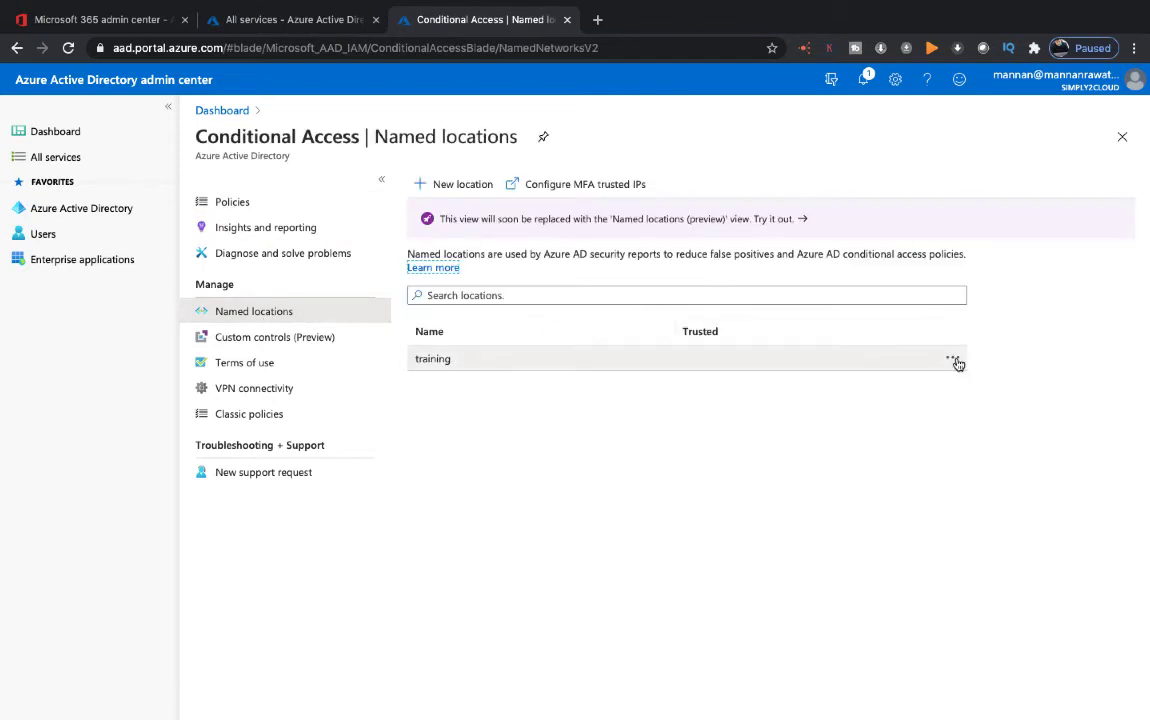
pyautogui.click(953, 358)
pyautogui.click(916, 397)
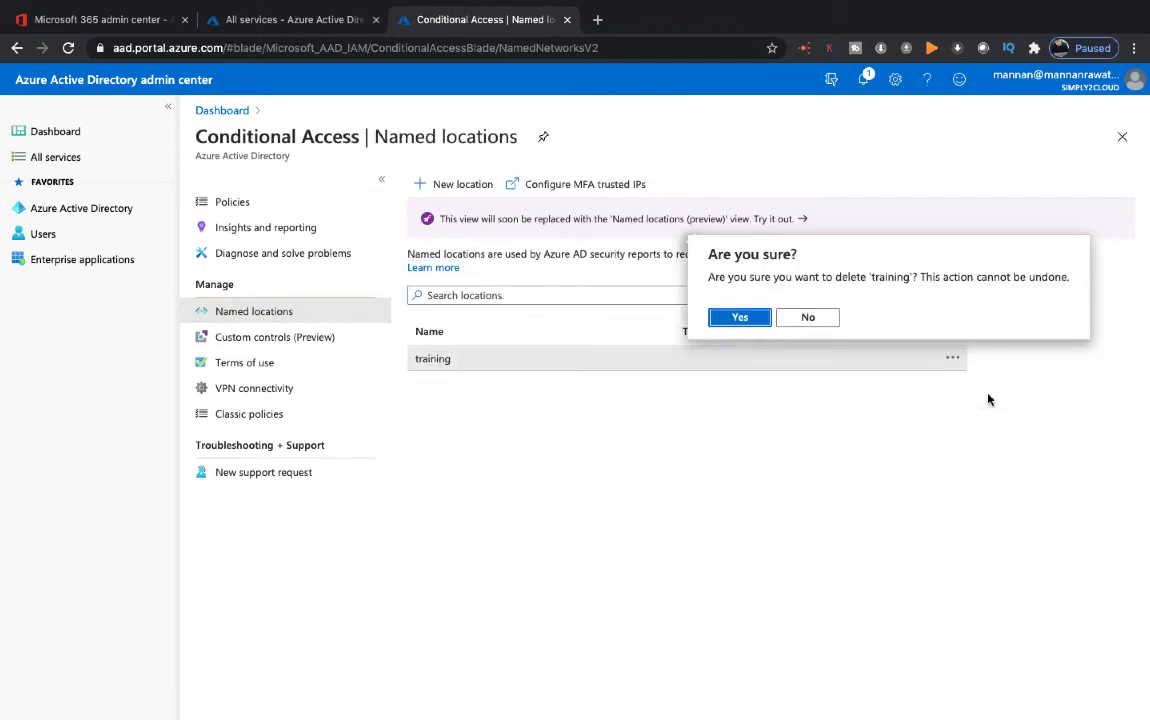
pyautogui.click(740, 317)
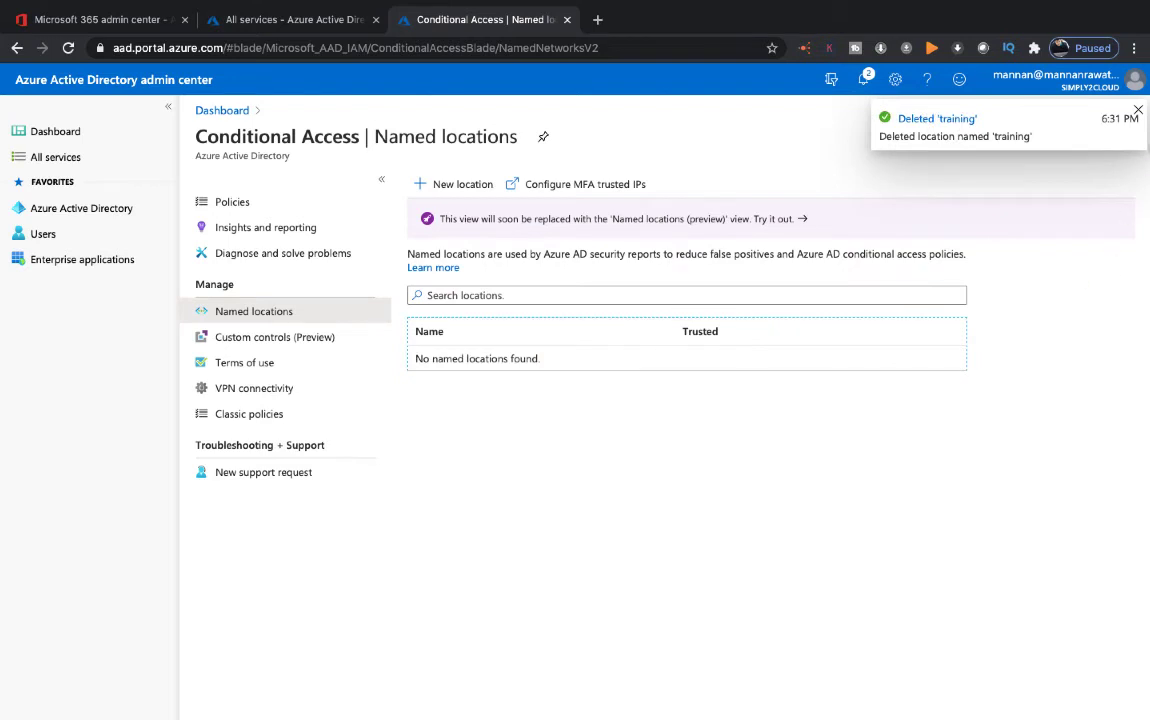
pyautogui.click(1138, 110)
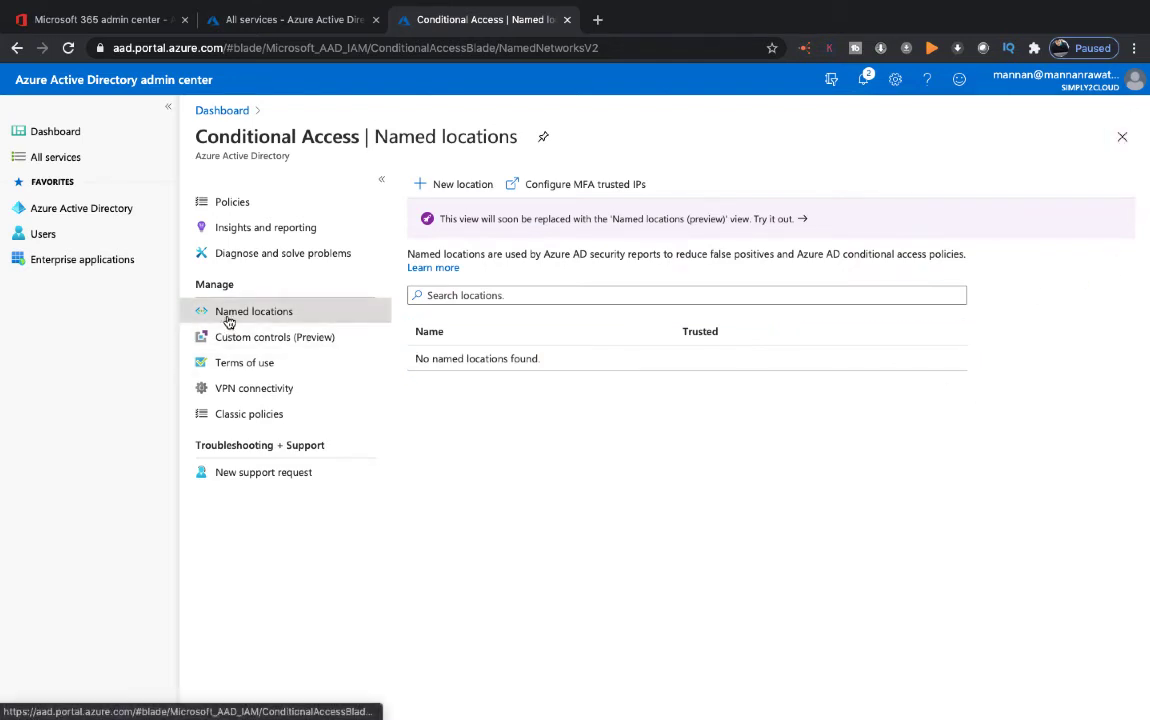
# Start a new named location called 'training'
pyautogui.click(461, 187)
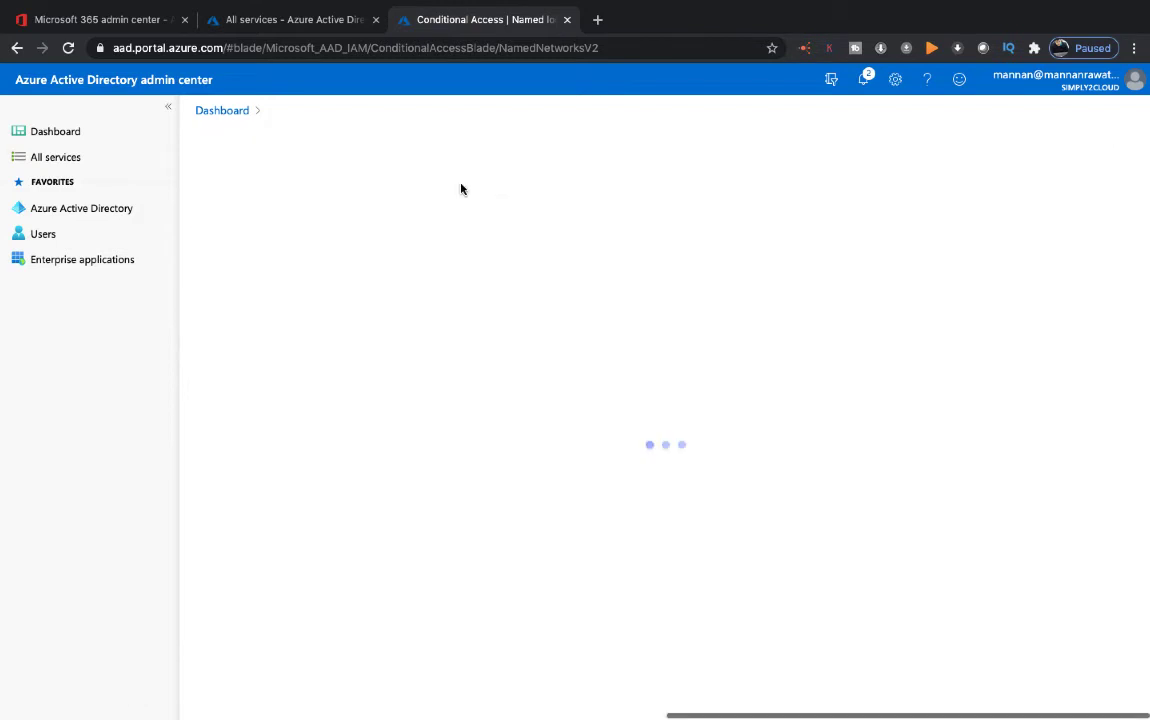
pyautogui.click(287, 246)
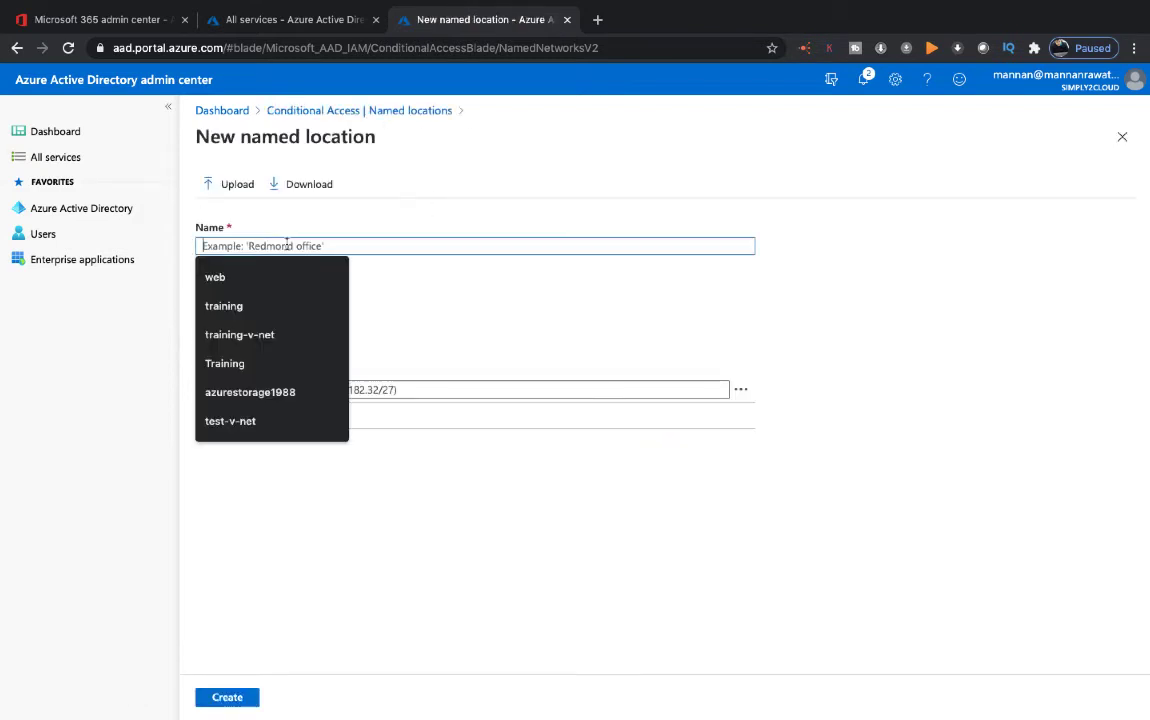
pyautogui.write('training')
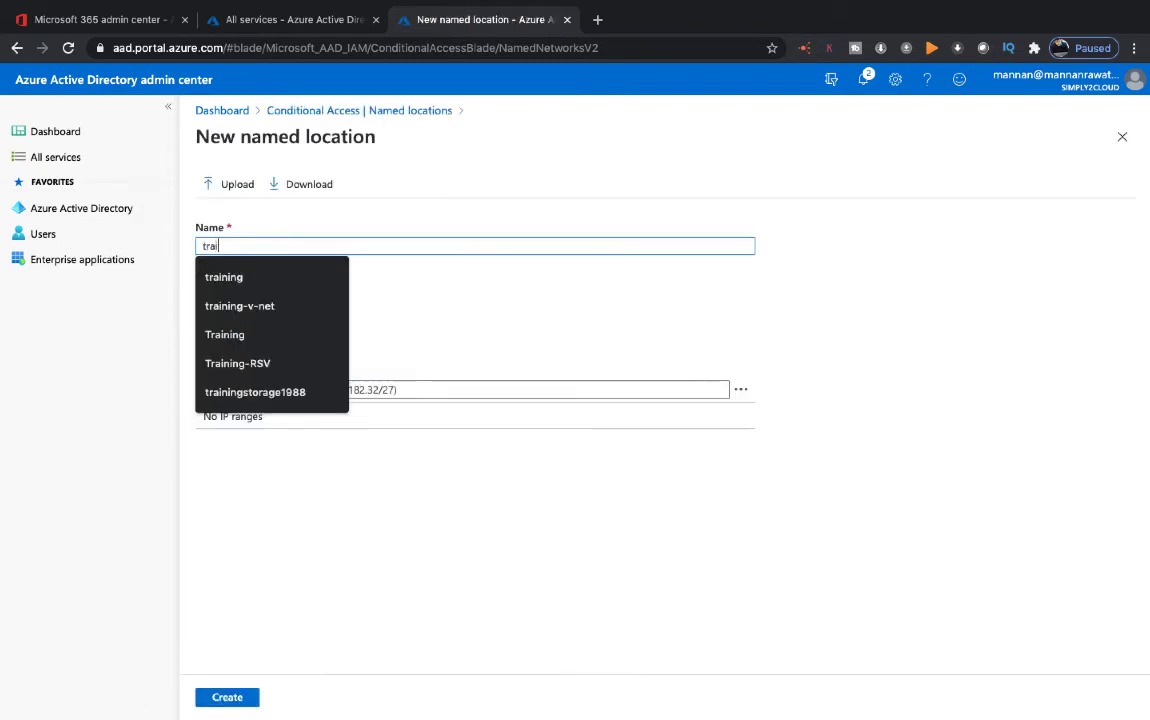
pyautogui.click(722, 271)
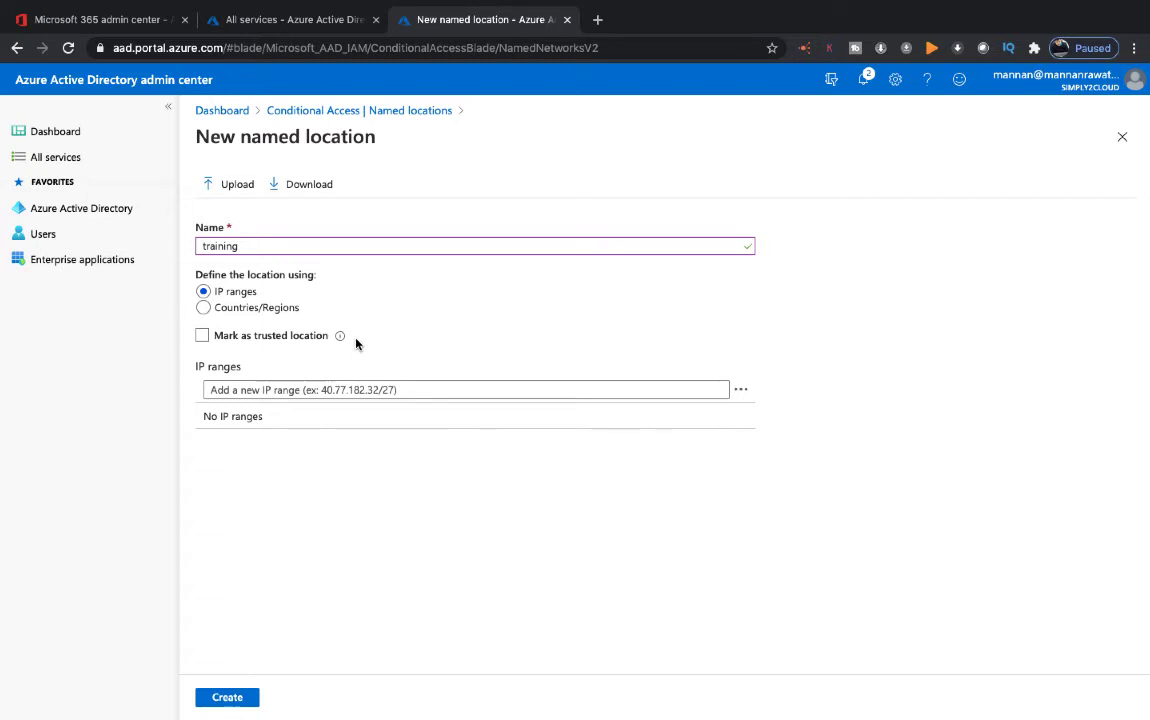
# Define 'training' by the country India, create it, and go back to the Policies list
pyautogui.click(203, 307)
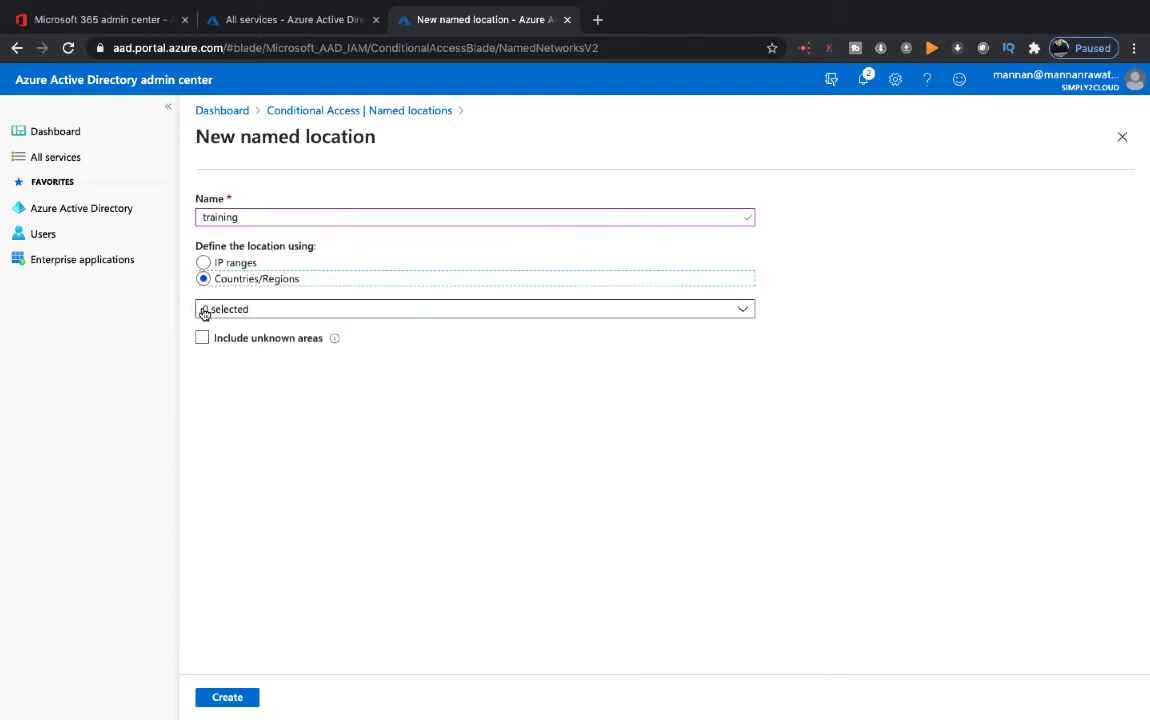
pyautogui.click(280, 314)
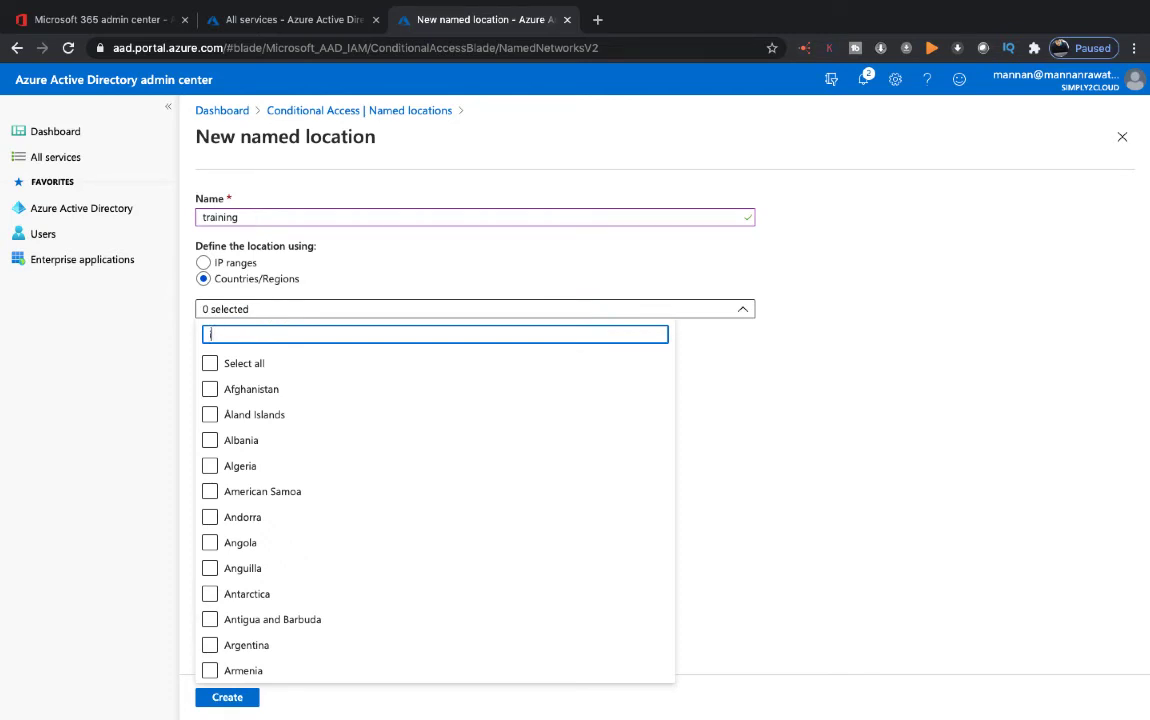
pyautogui.write('ind')
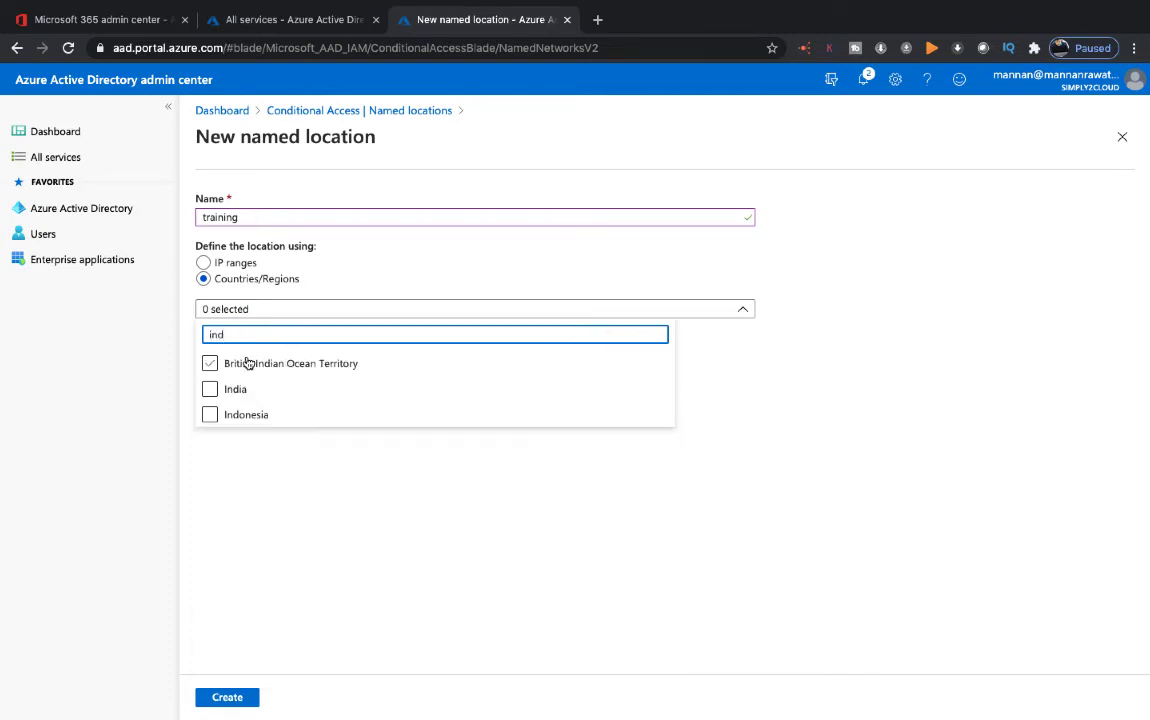
pyautogui.click(210, 389)
pyautogui.click(311, 492)
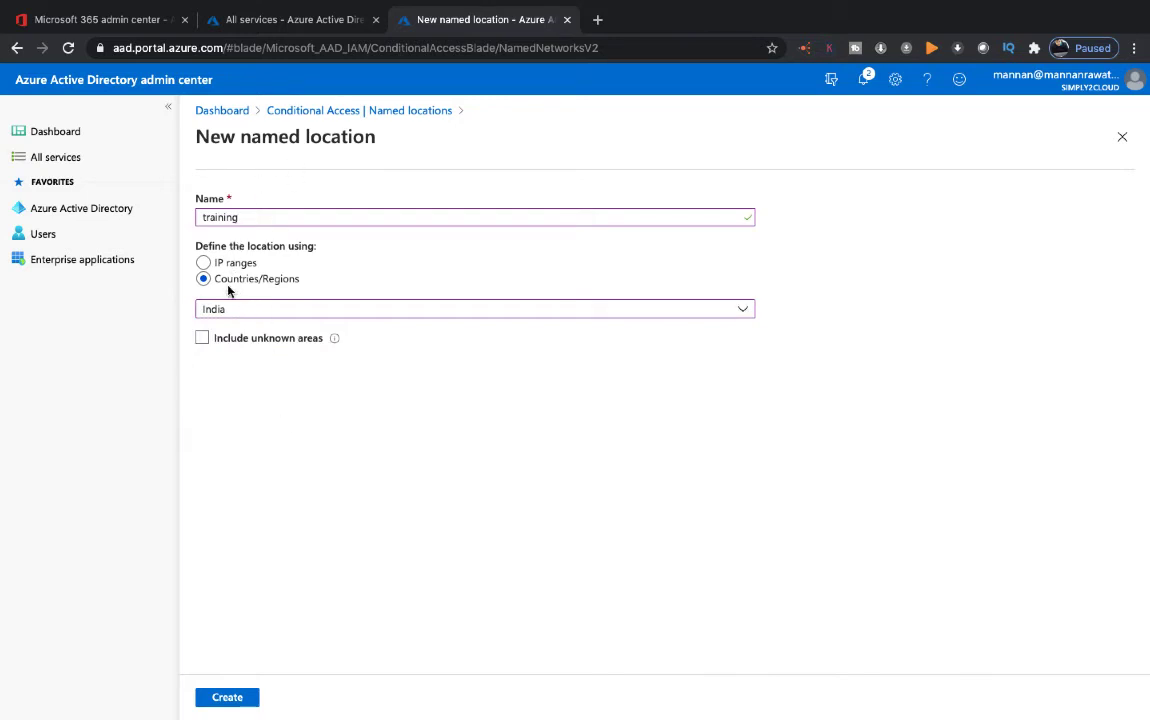
pyautogui.click(227, 697)
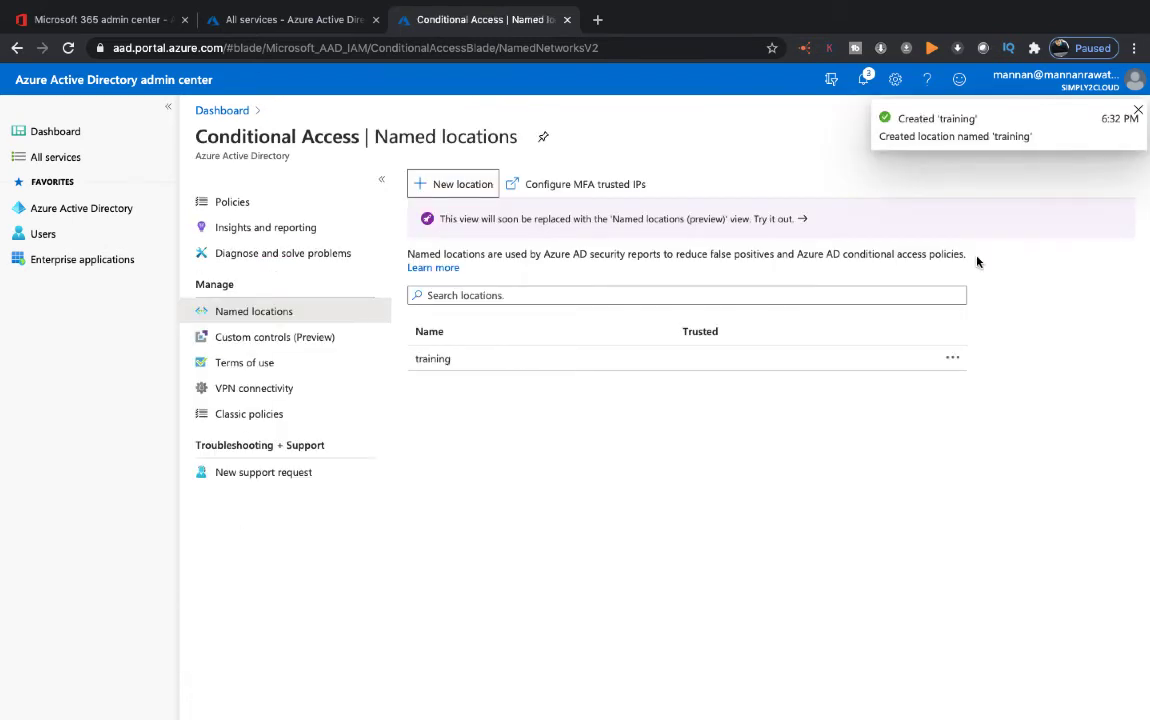
pyautogui.click(1138, 110)
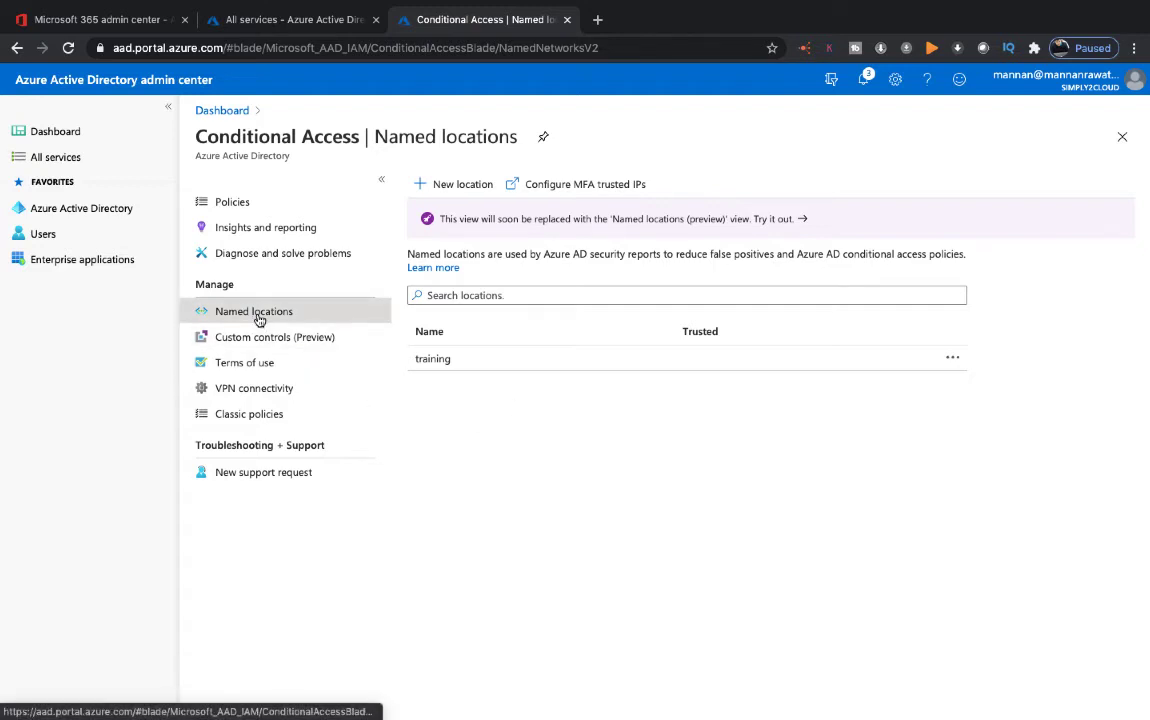
pyautogui.click(241, 202)
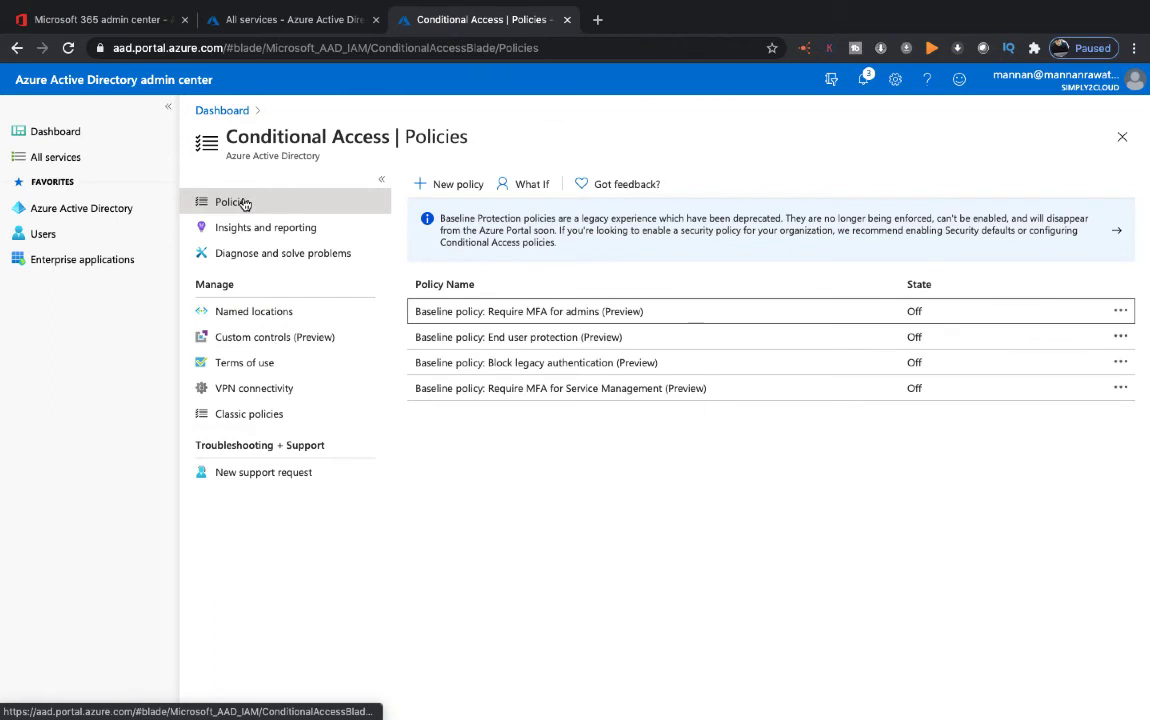
# Start a new Conditional Access policy named India-Only
pyautogui.click(463, 196)
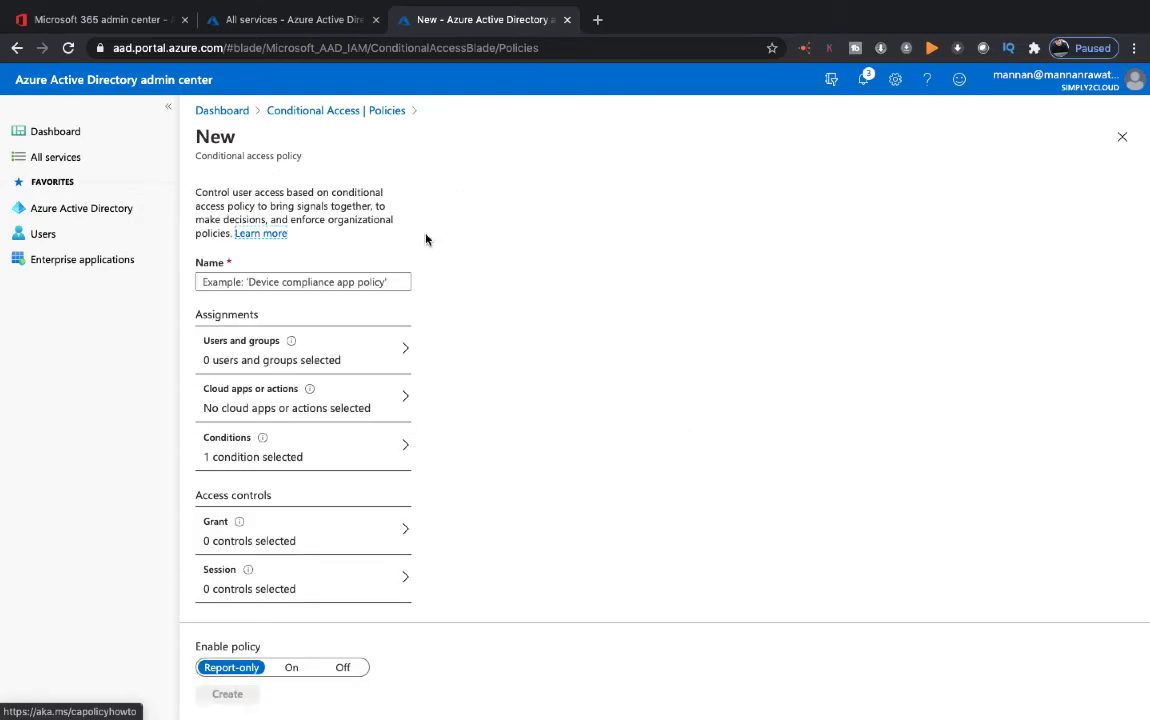
pyautogui.click(315, 282)
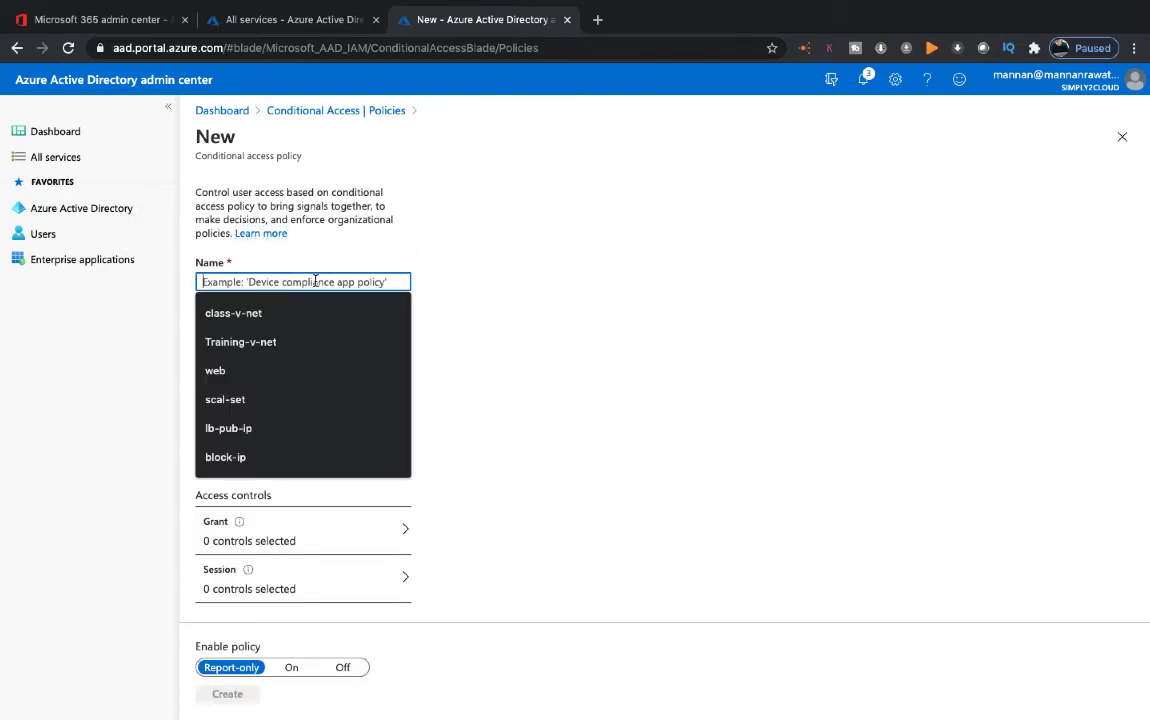
pyautogui.write('India-Only')
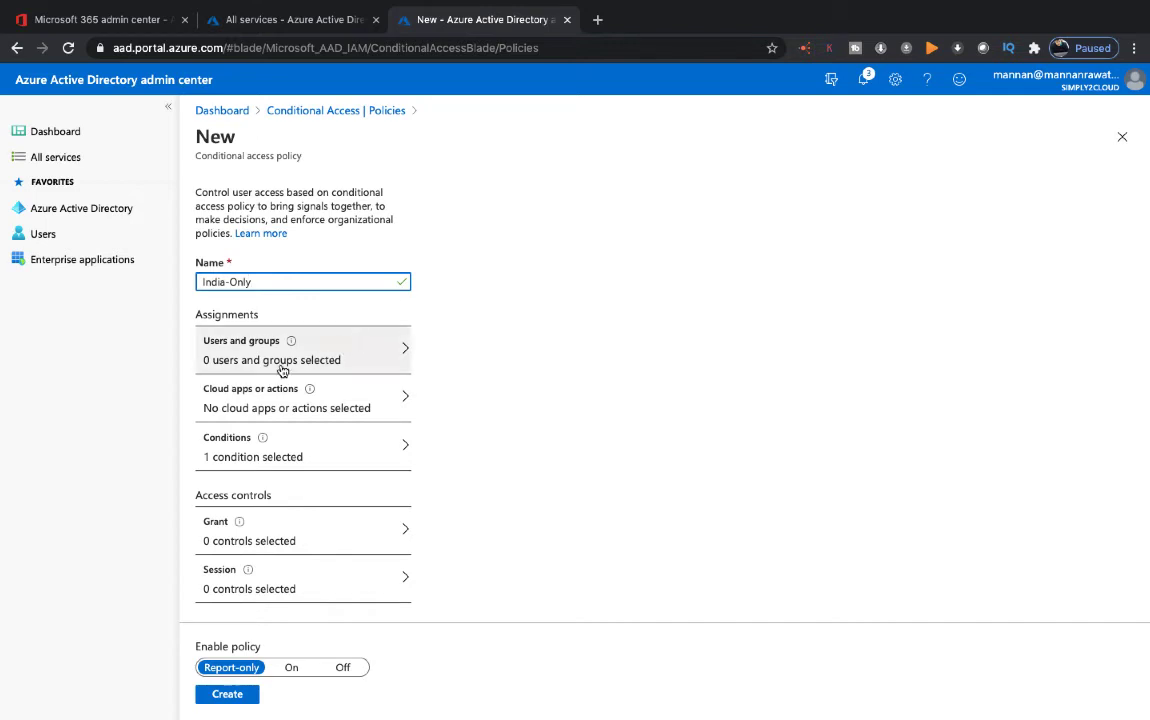
# Include only the cloud user, found by searching 'clo', in the policy's users
pyautogui.click(335, 353)
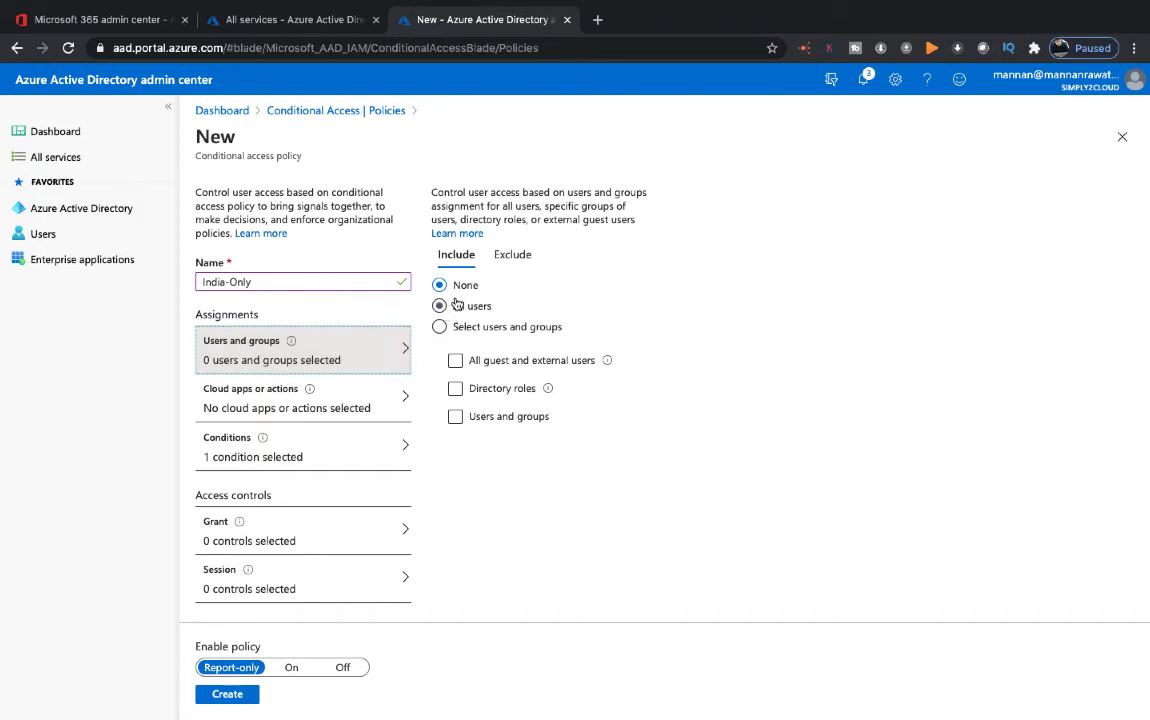
pyautogui.click(439, 327)
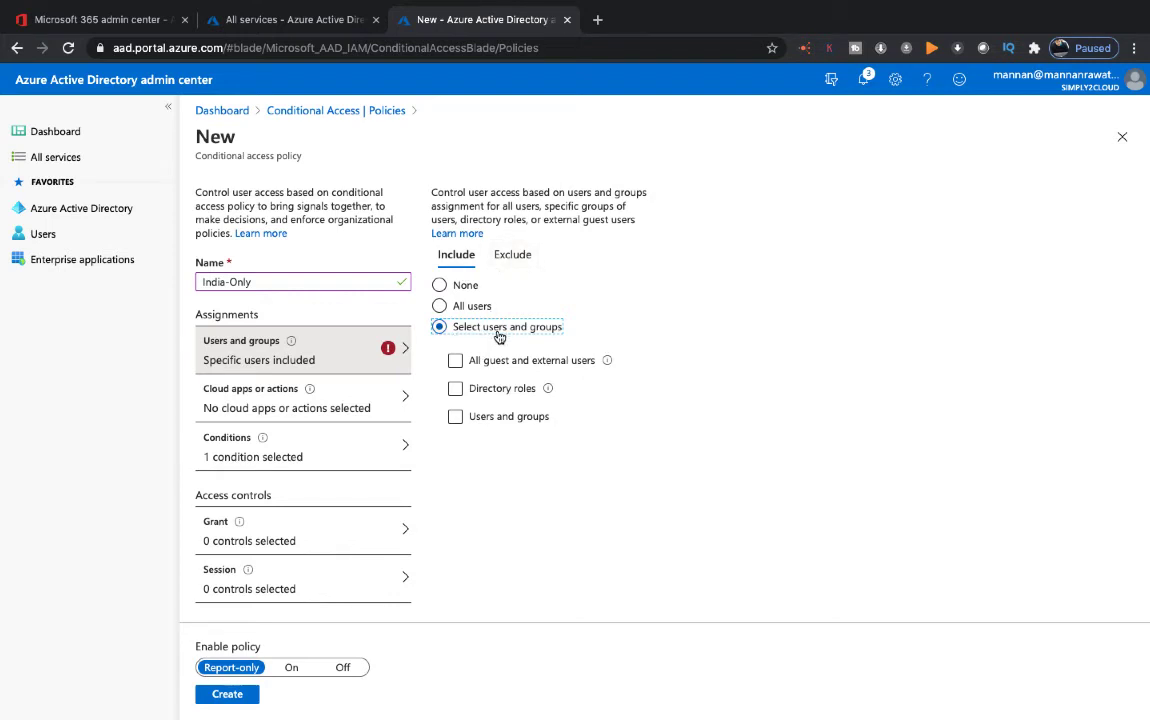
pyautogui.click(455, 416)
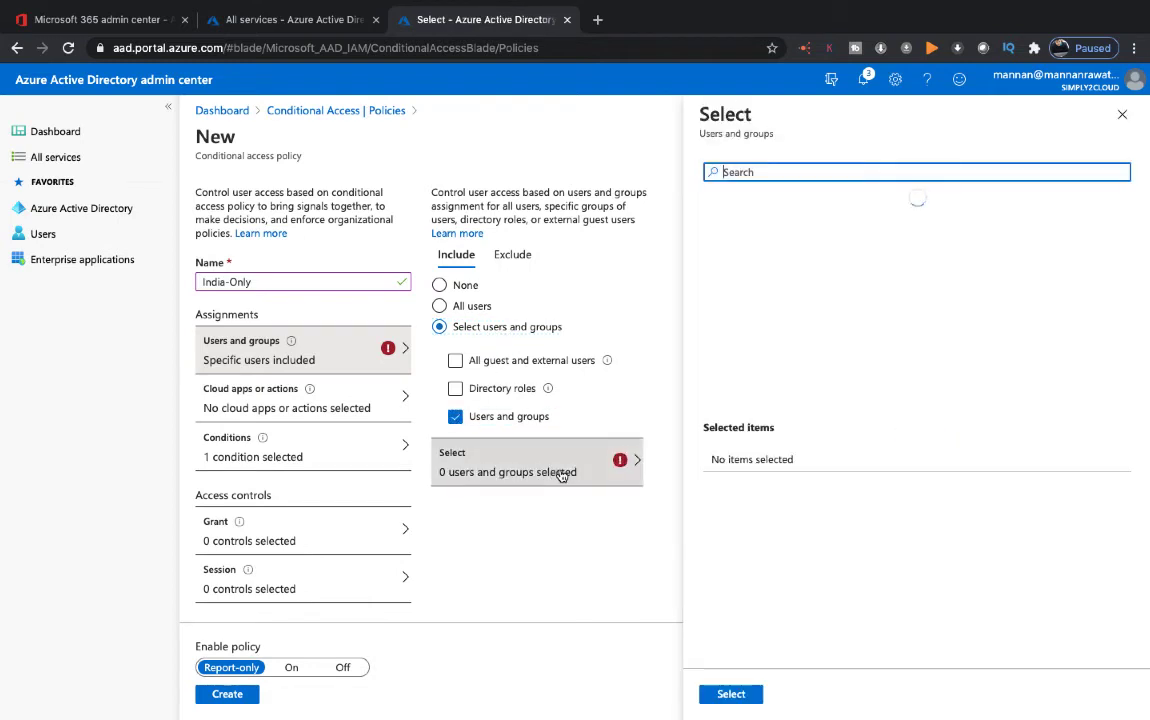
pyautogui.click(775, 180)
pyautogui.write('cloud')
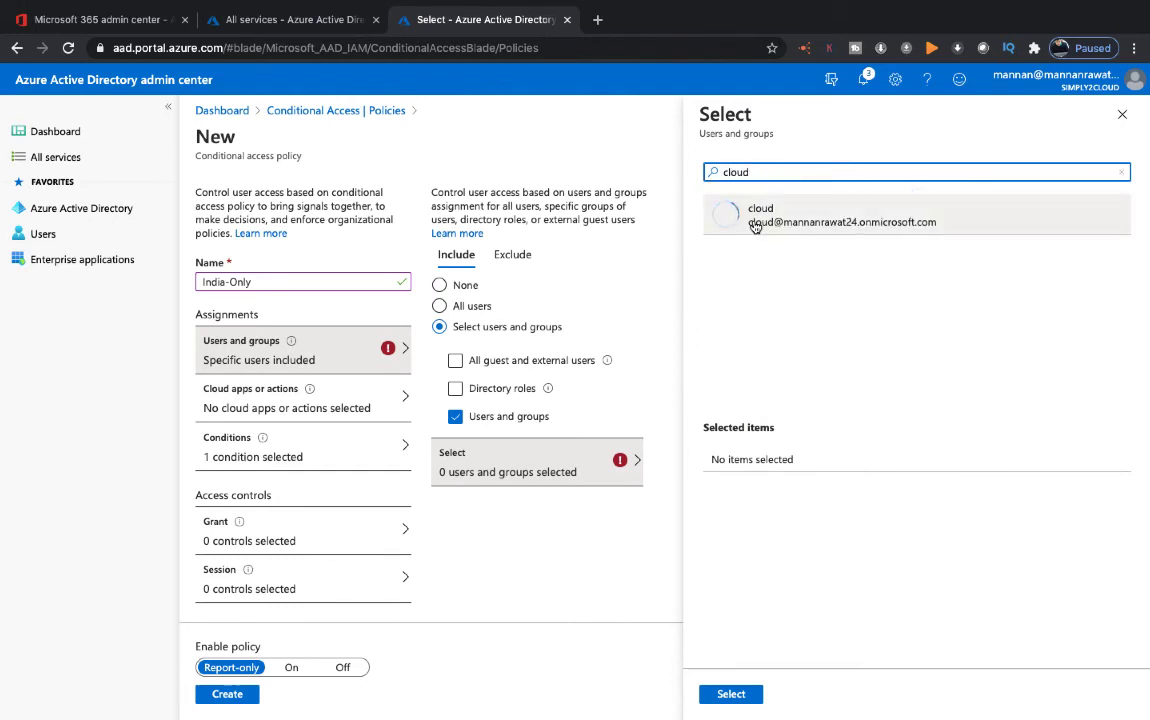
pyautogui.click(755, 224)
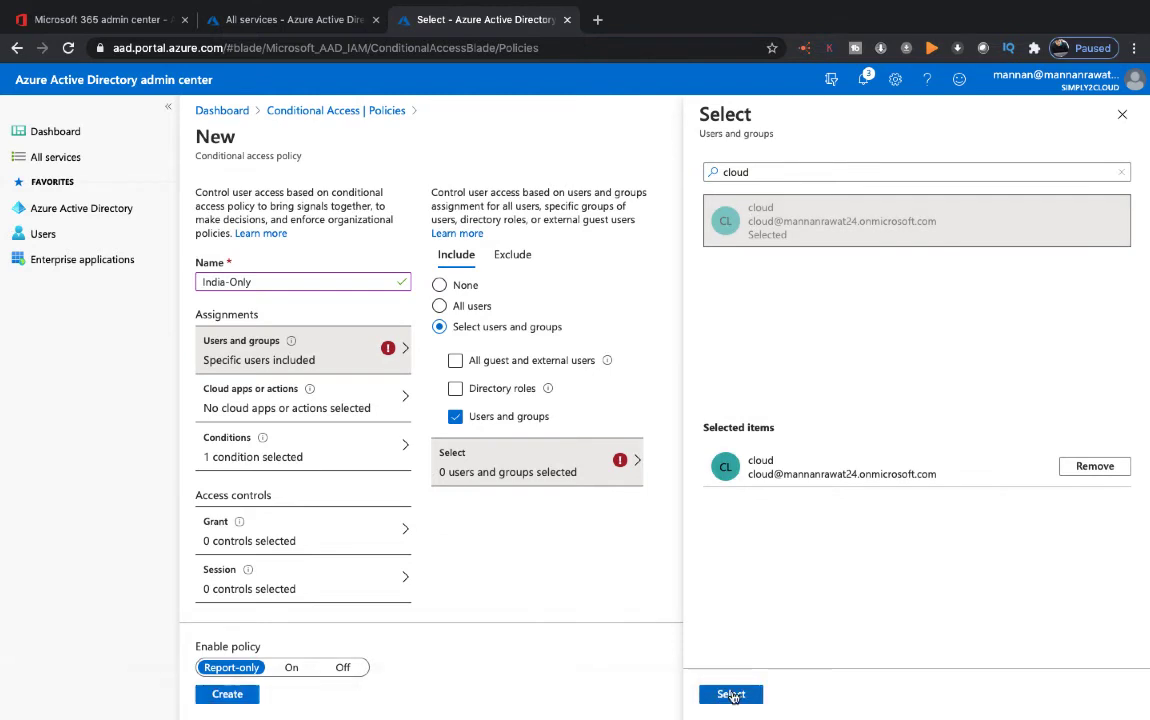
pyautogui.click(731, 694)
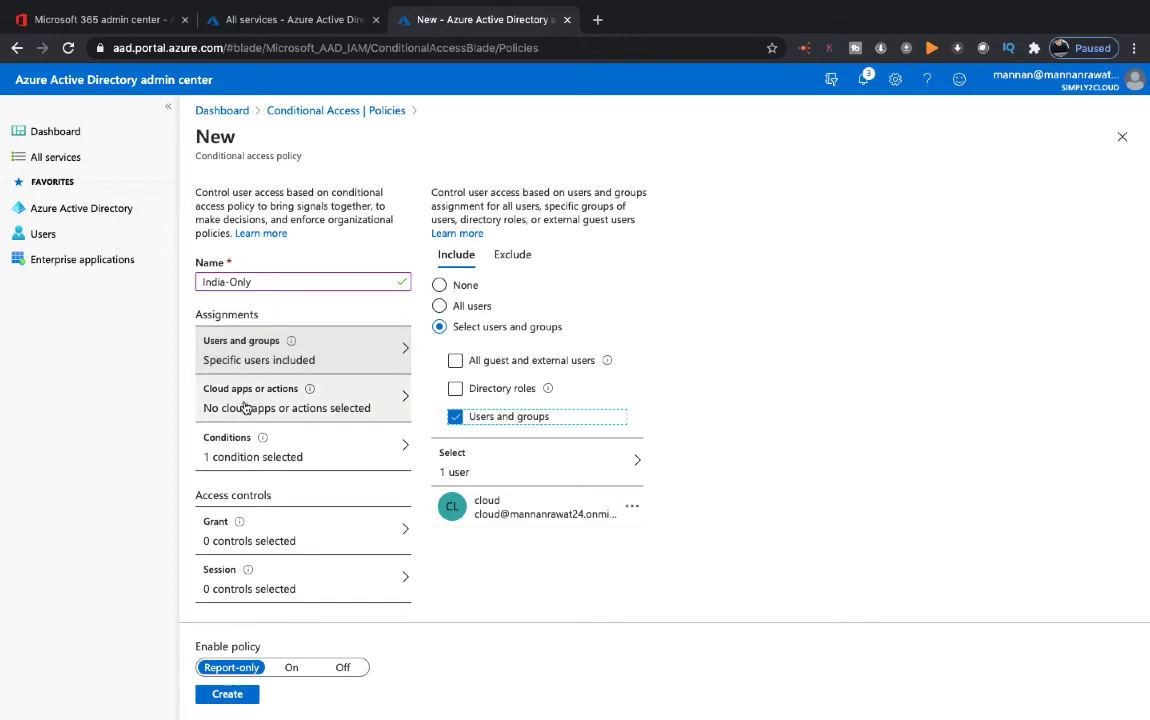
# Set the policy's Cloud apps to All cloud apps, then bring up Conditions
pyautogui.click(245, 407)
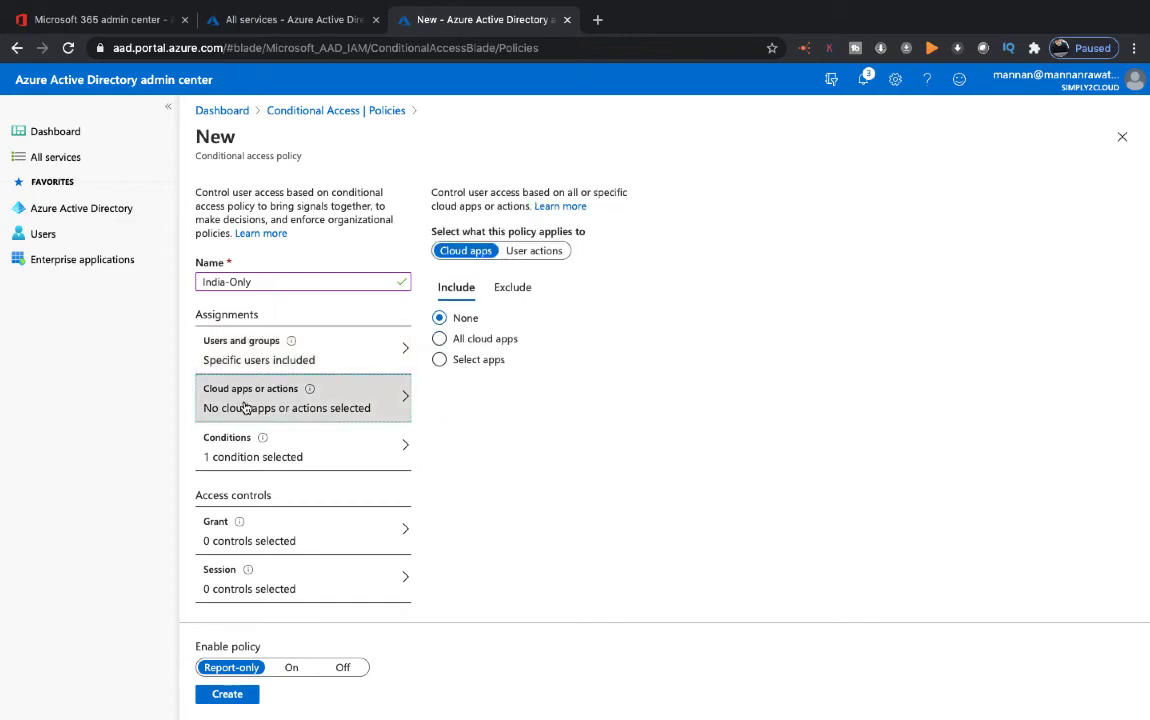
pyautogui.click(440, 338)
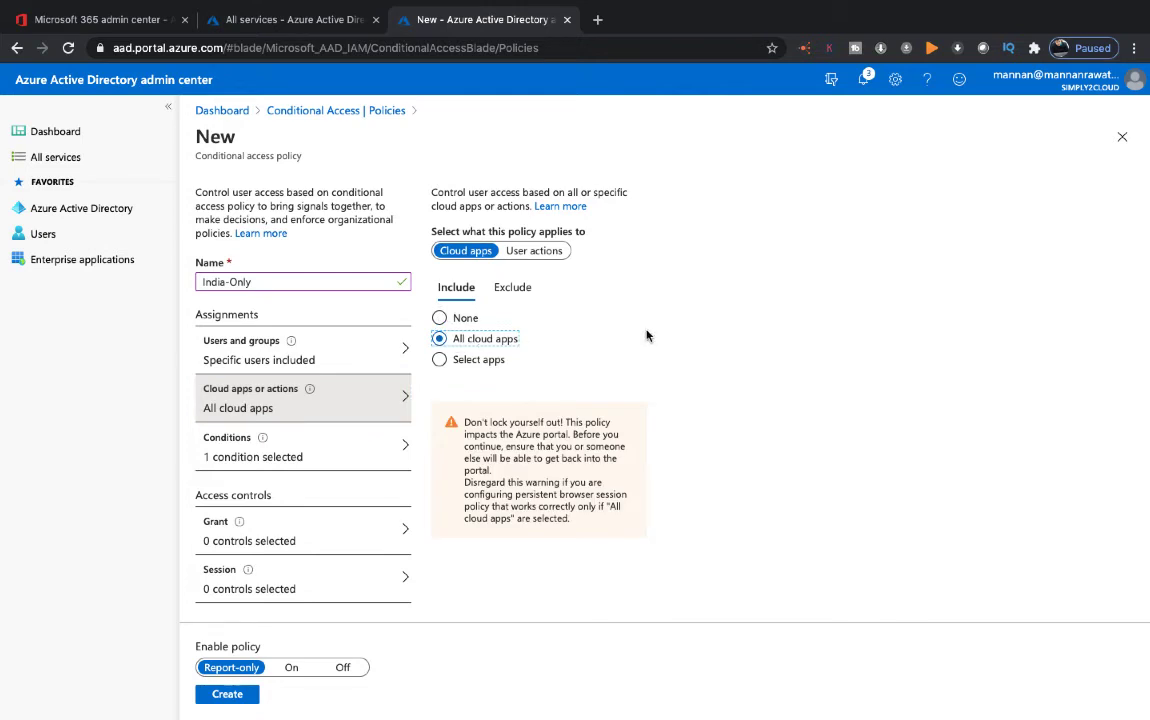
pyautogui.click(440, 359)
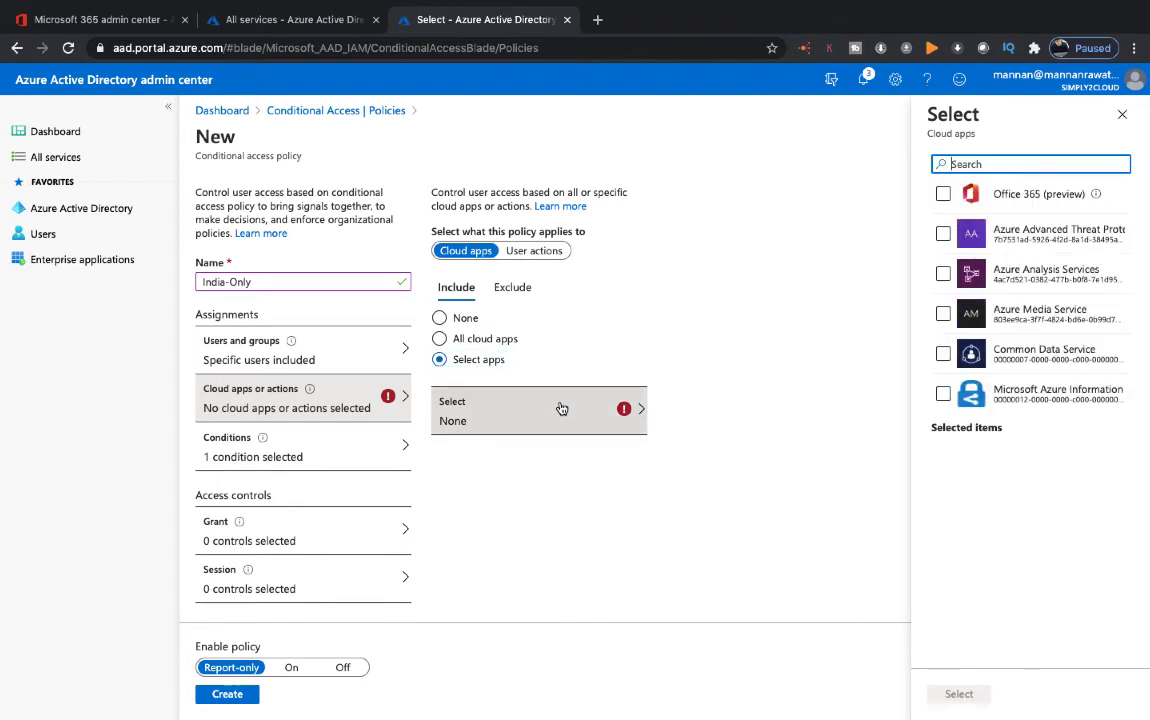
pyautogui.scroll(-5, 1047, 345)
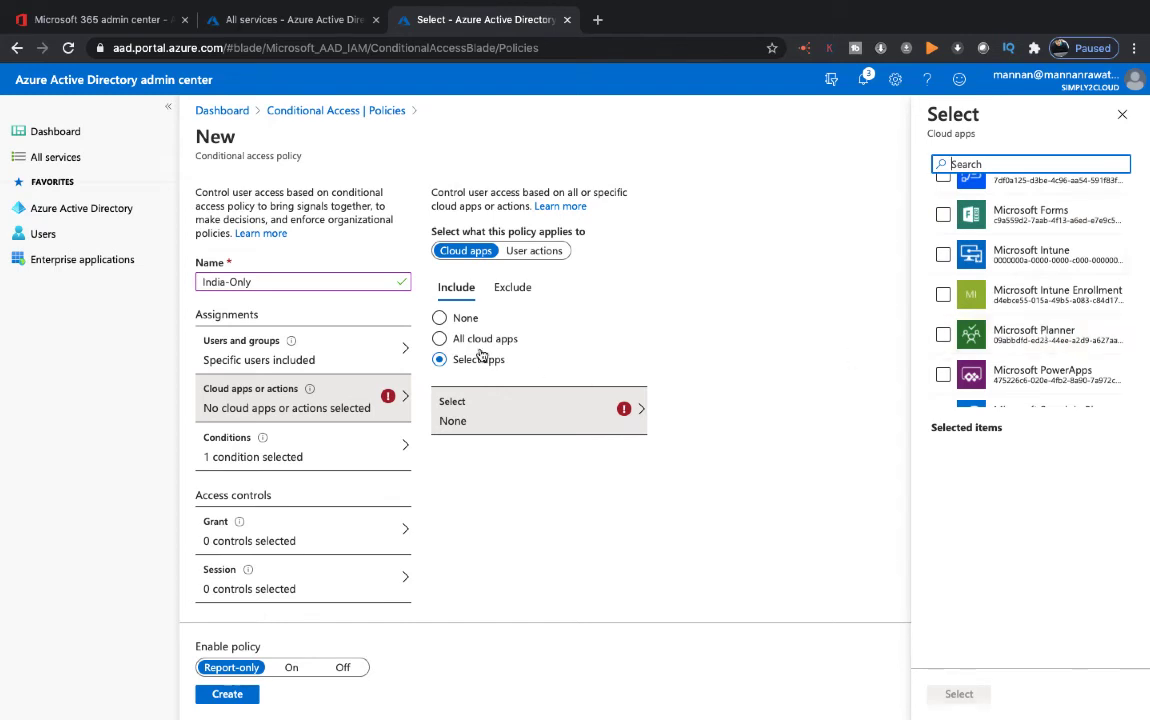
pyautogui.click(440, 338)
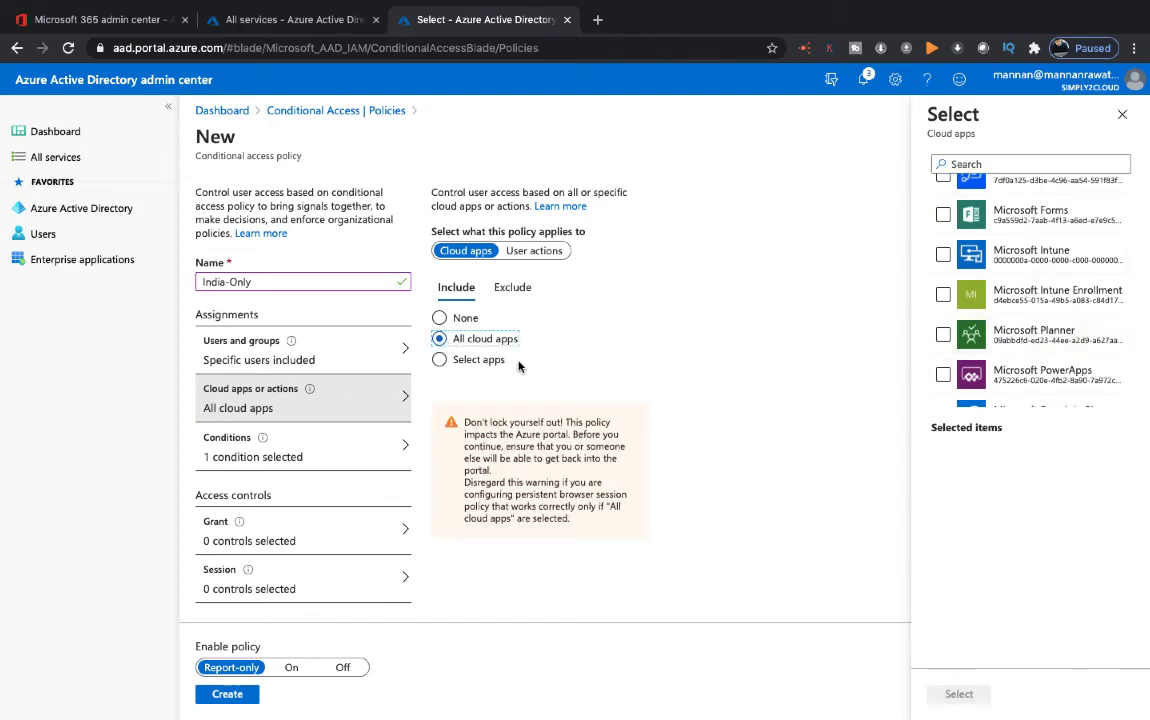
pyautogui.scroll(-1, 470, 378)
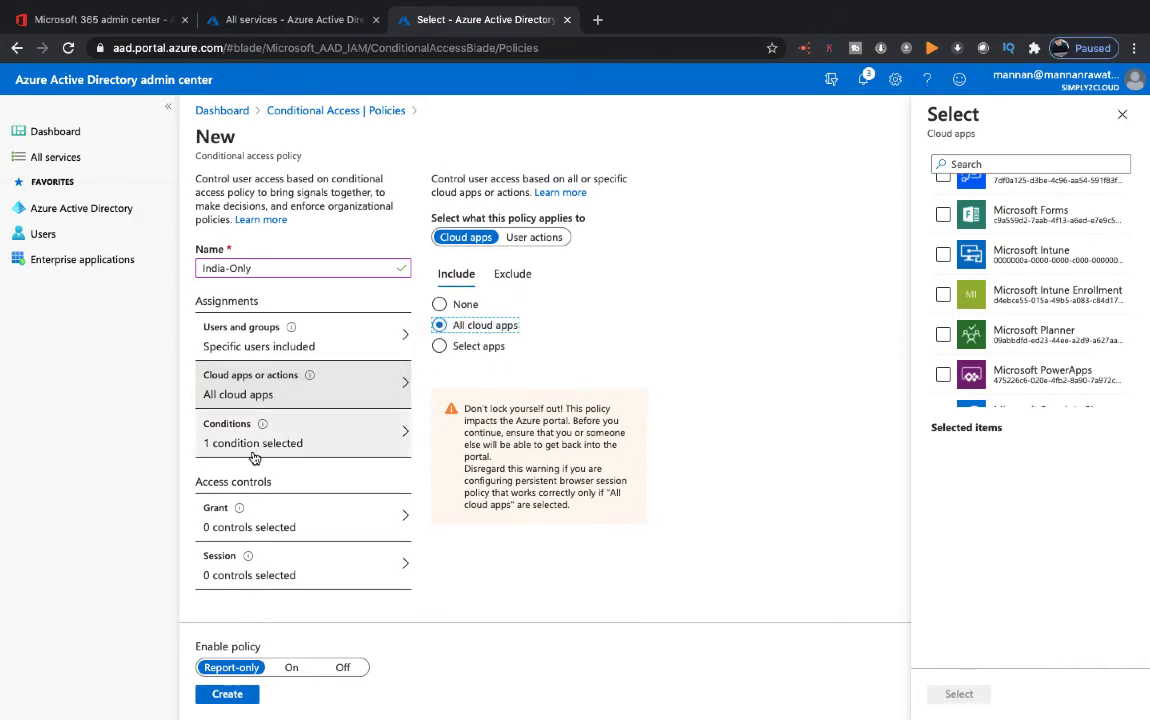
pyautogui.click(255, 457)
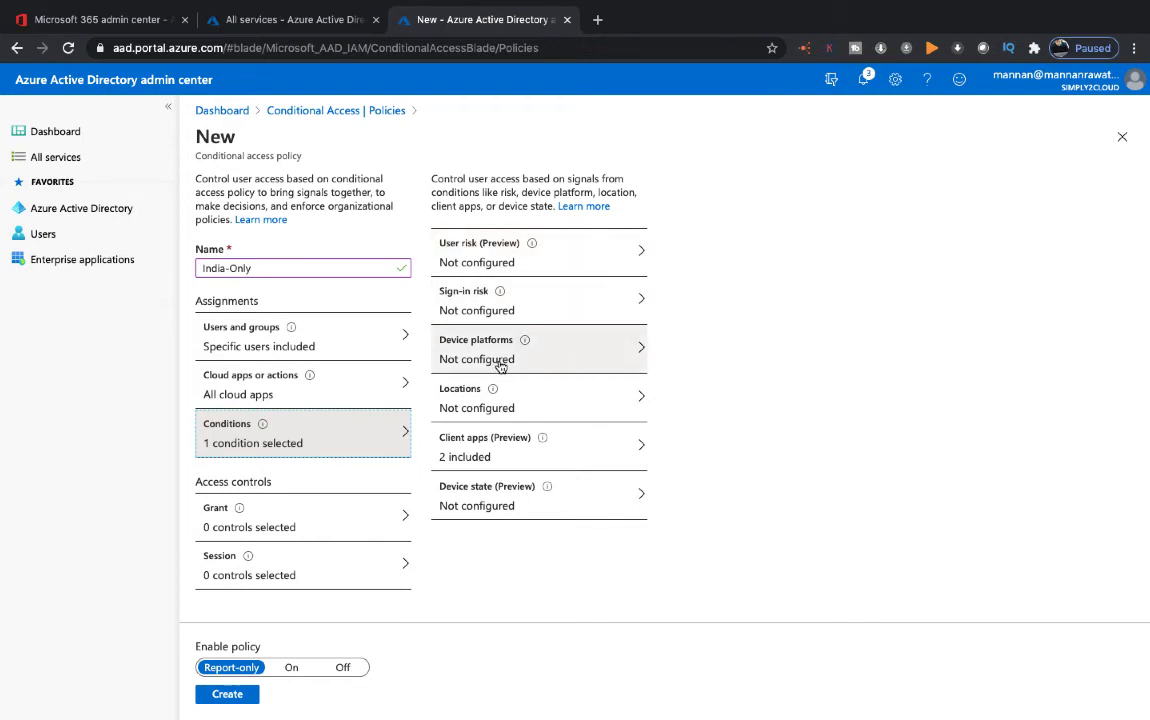
# Try a Windows device platform condition, then discard it
pyautogui.click(500, 367)
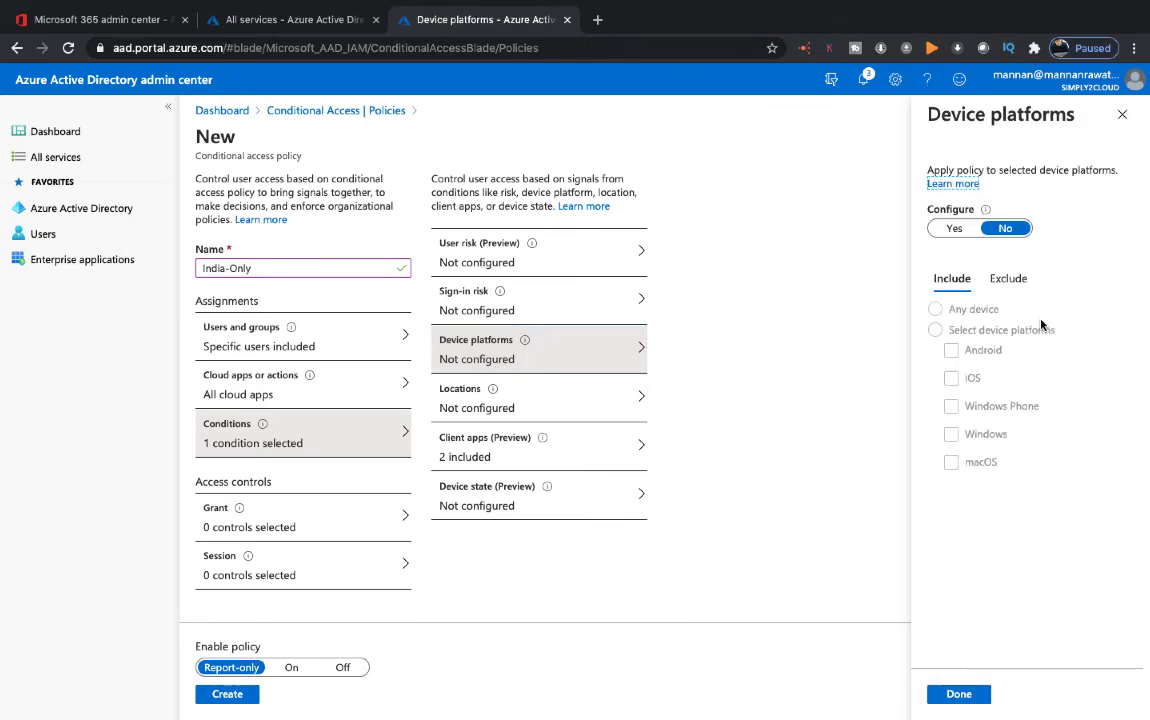
pyautogui.click(957, 229)
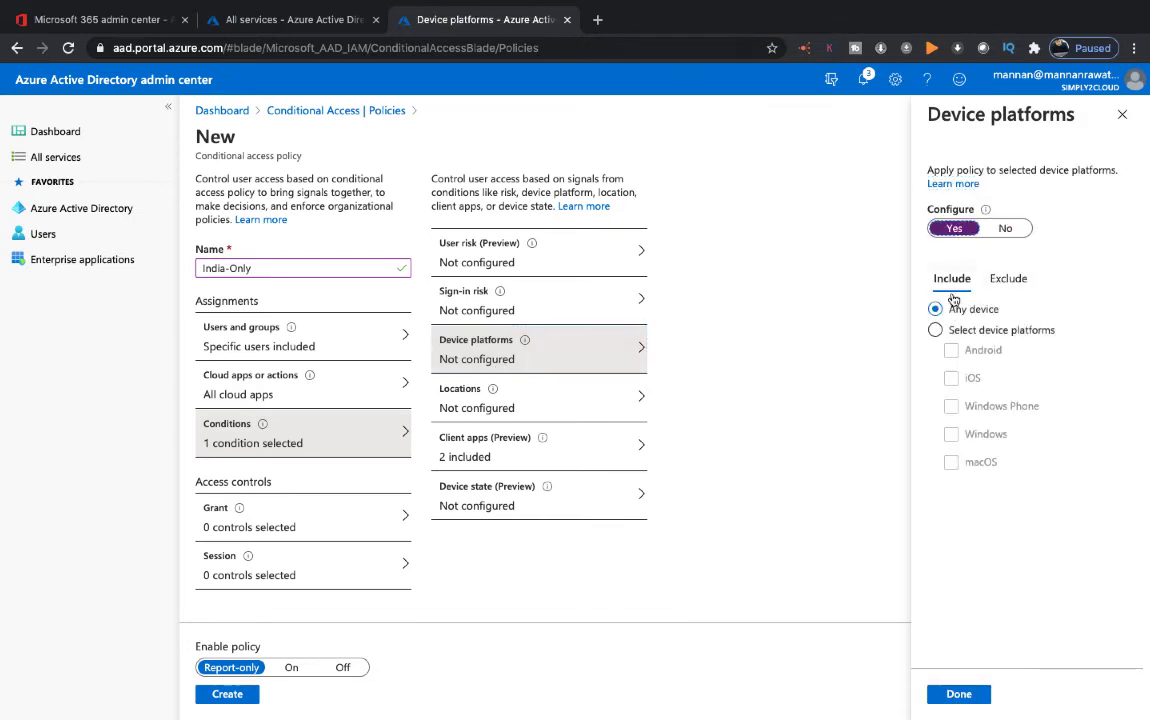
pyautogui.click(936, 330)
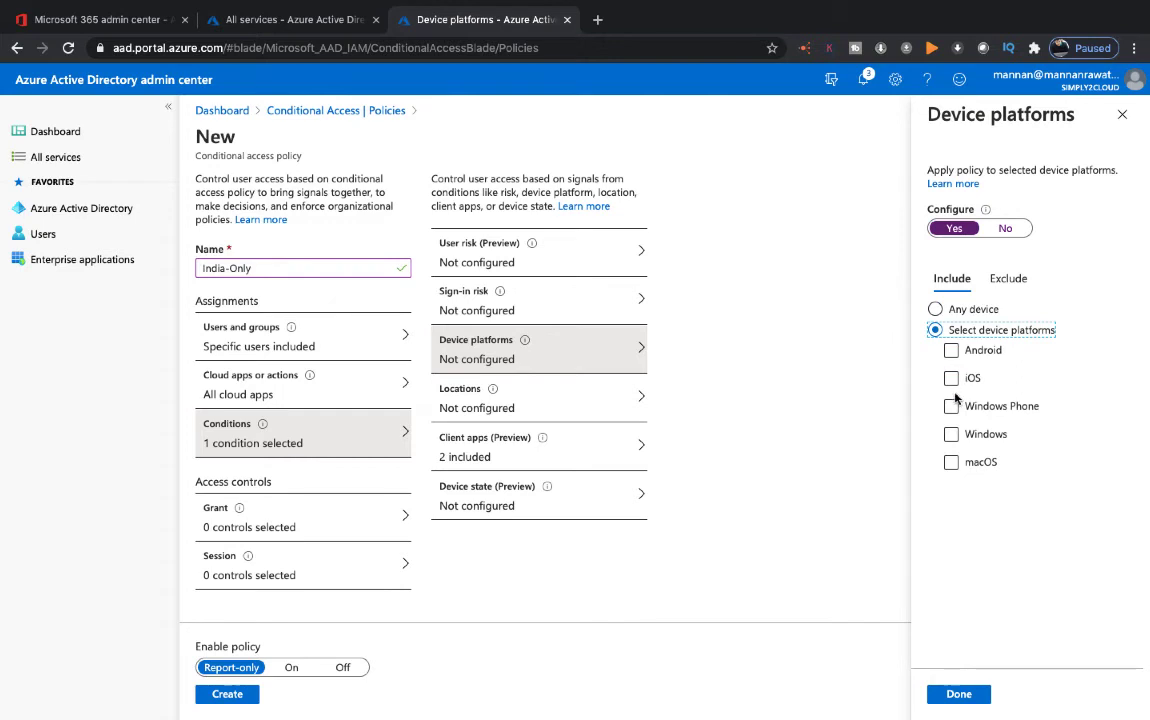
pyautogui.click(953, 436)
pyautogui.click(1005, 228)
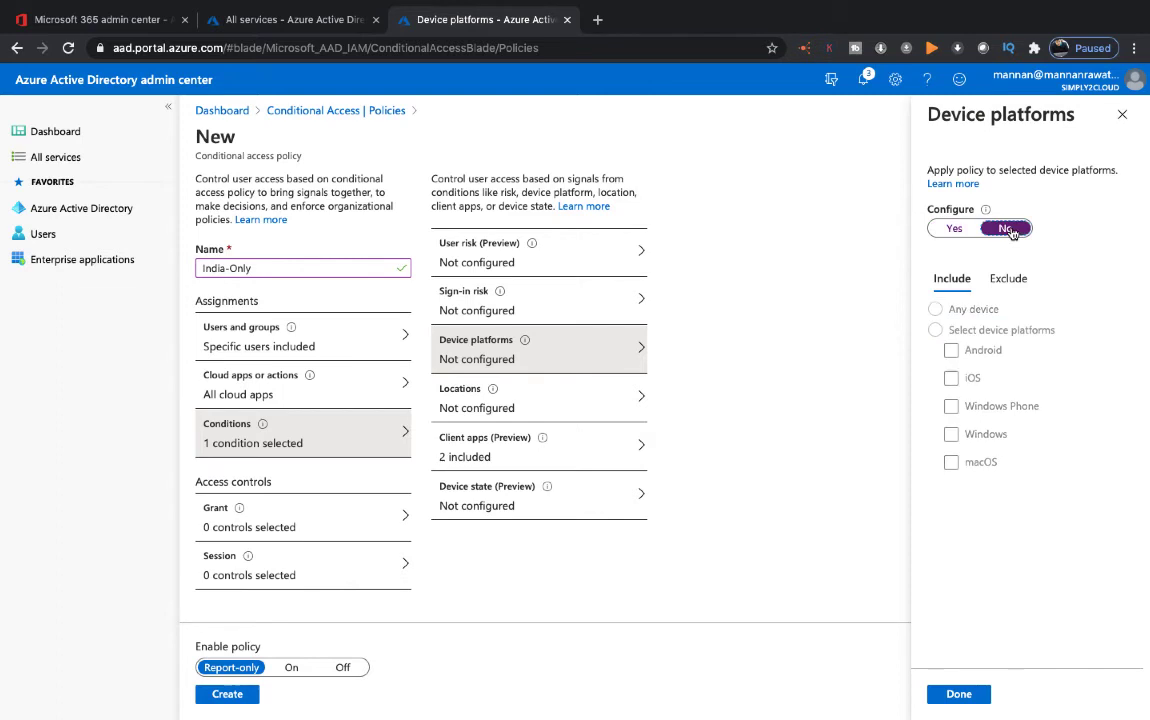
pyautogui.click(1122, 114)
pyautogui.click(712, 137)
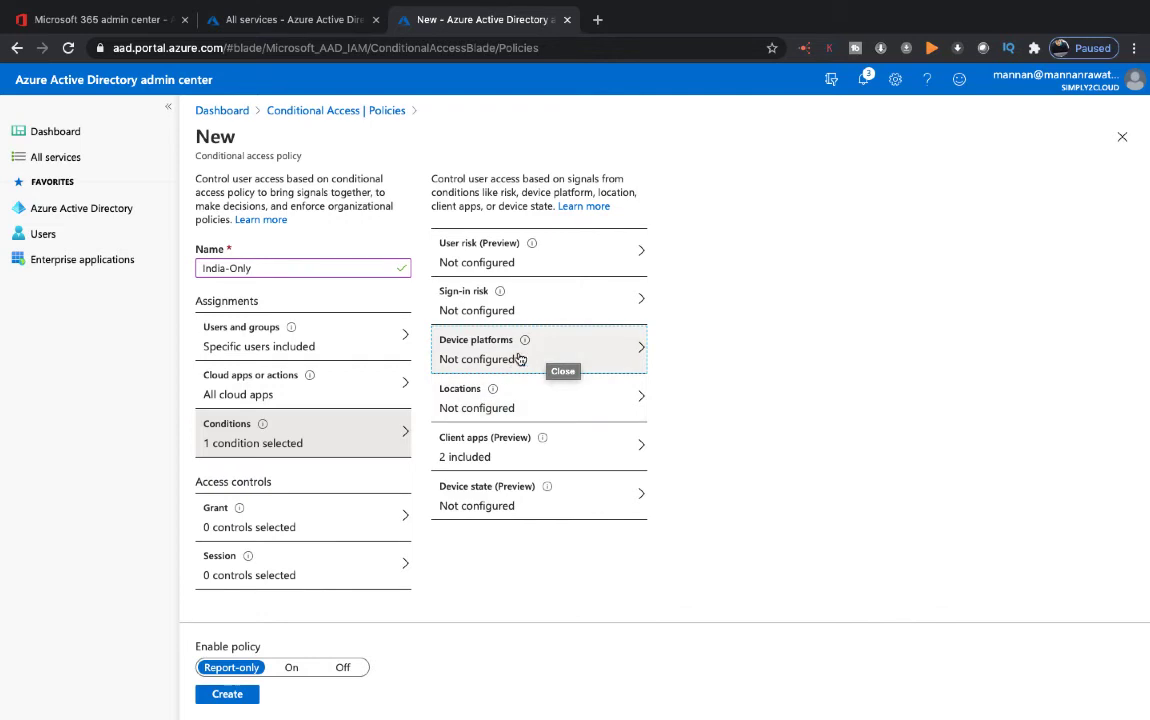
# Turn on the Locations condition and begin choosing locations to exclude
pyautogui.click(511, 410)
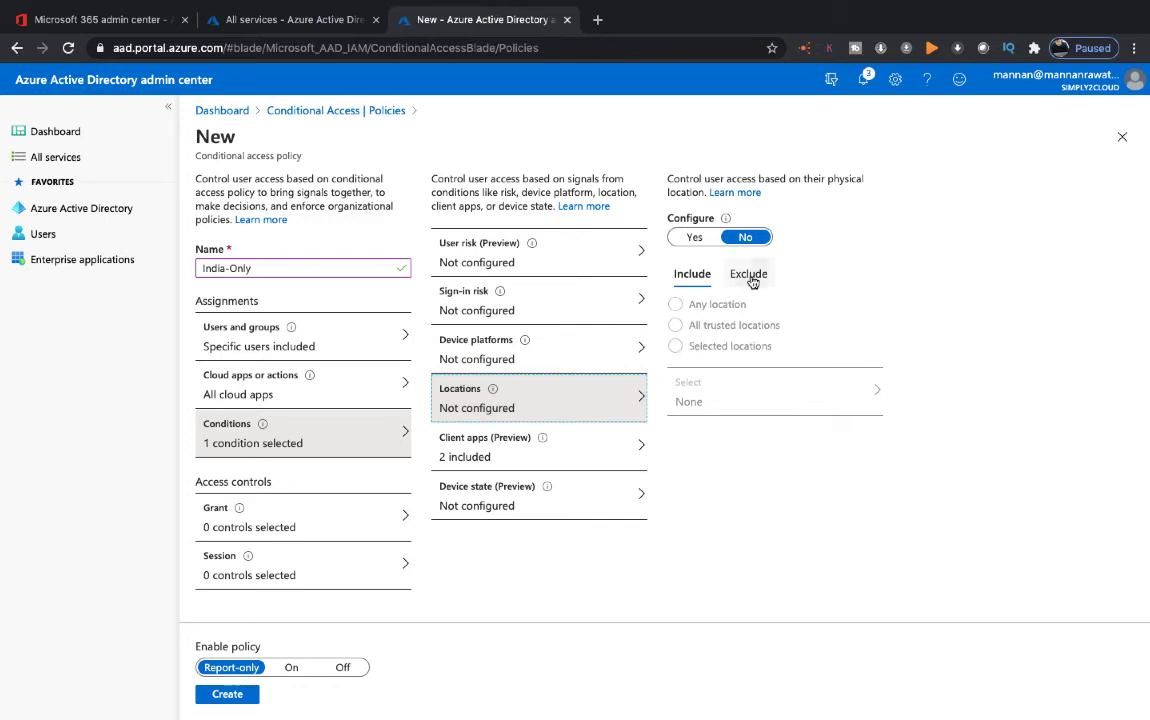
pyautogui.click(695, 240)
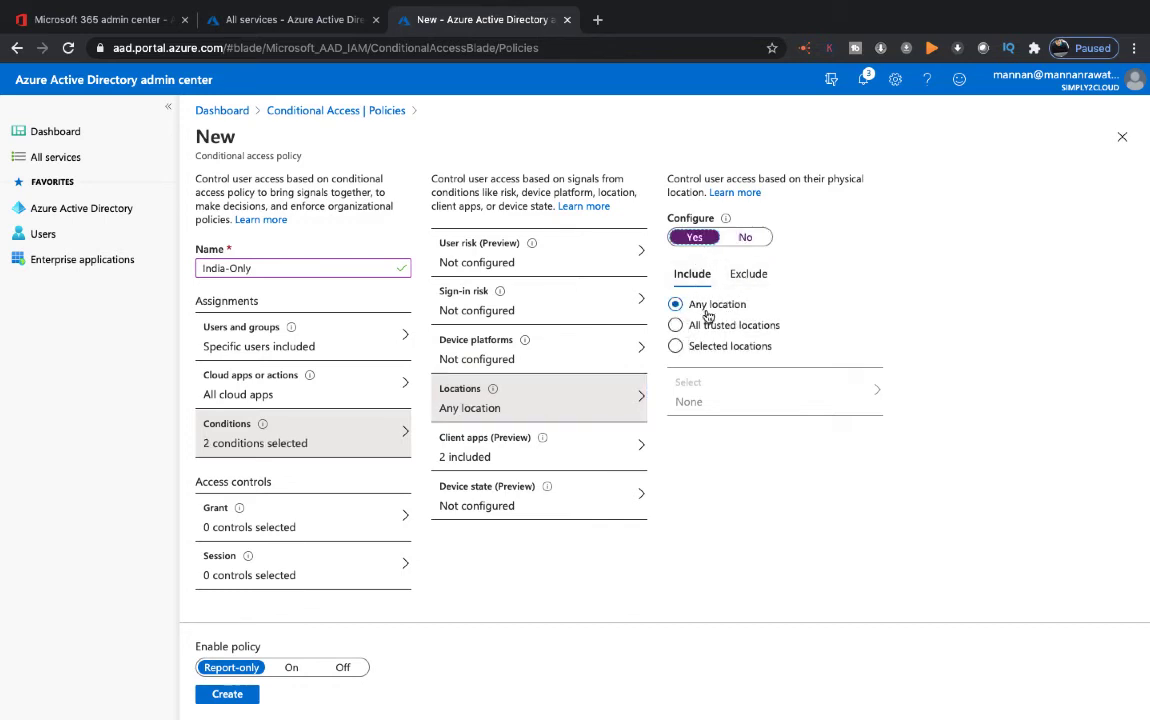
pyautogui.click(752, 276)
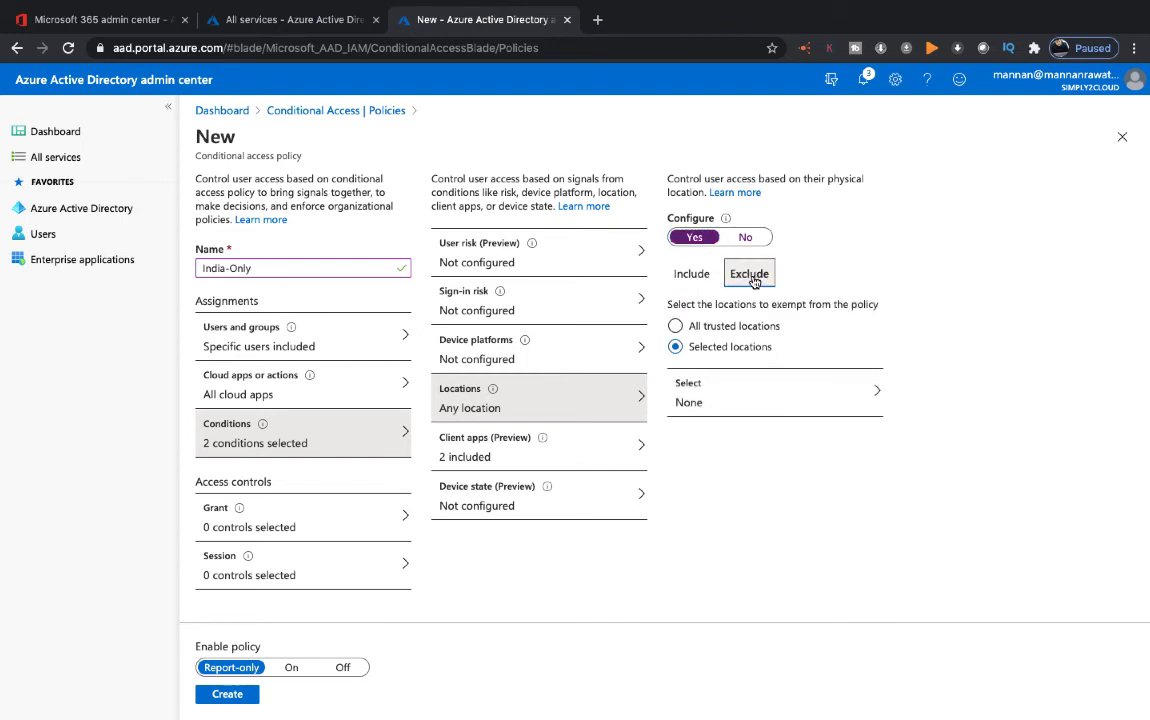
pyautogui.click(755, 398)
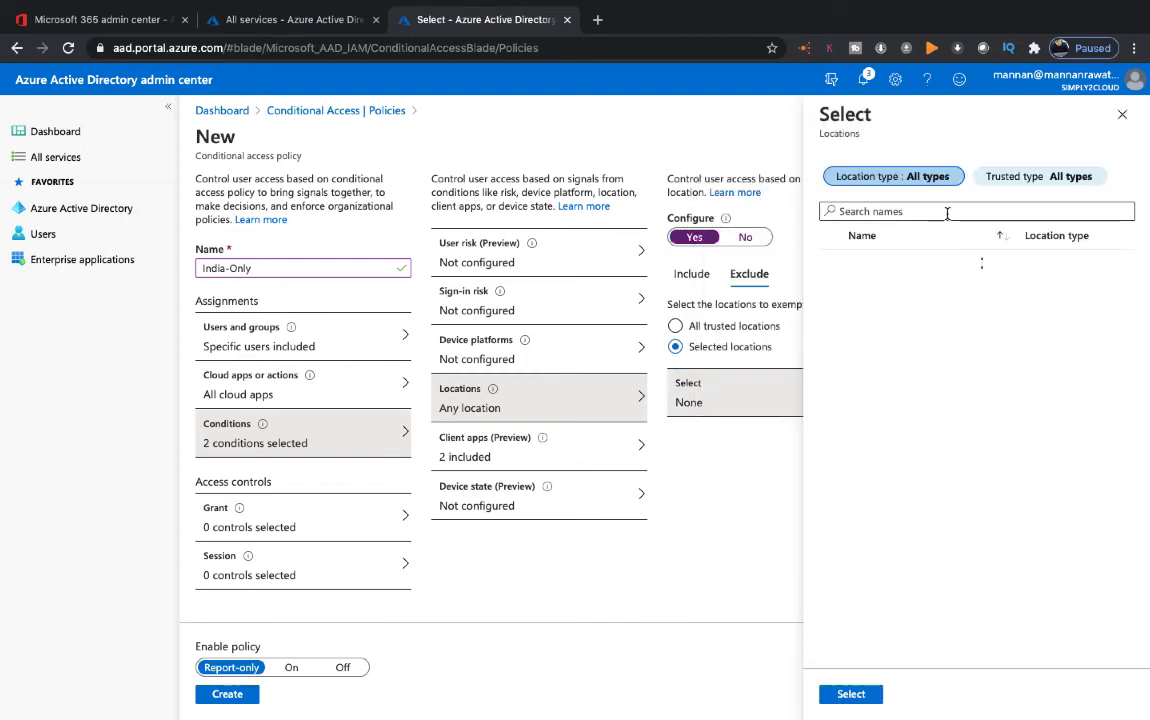
pyautogui.write('in')
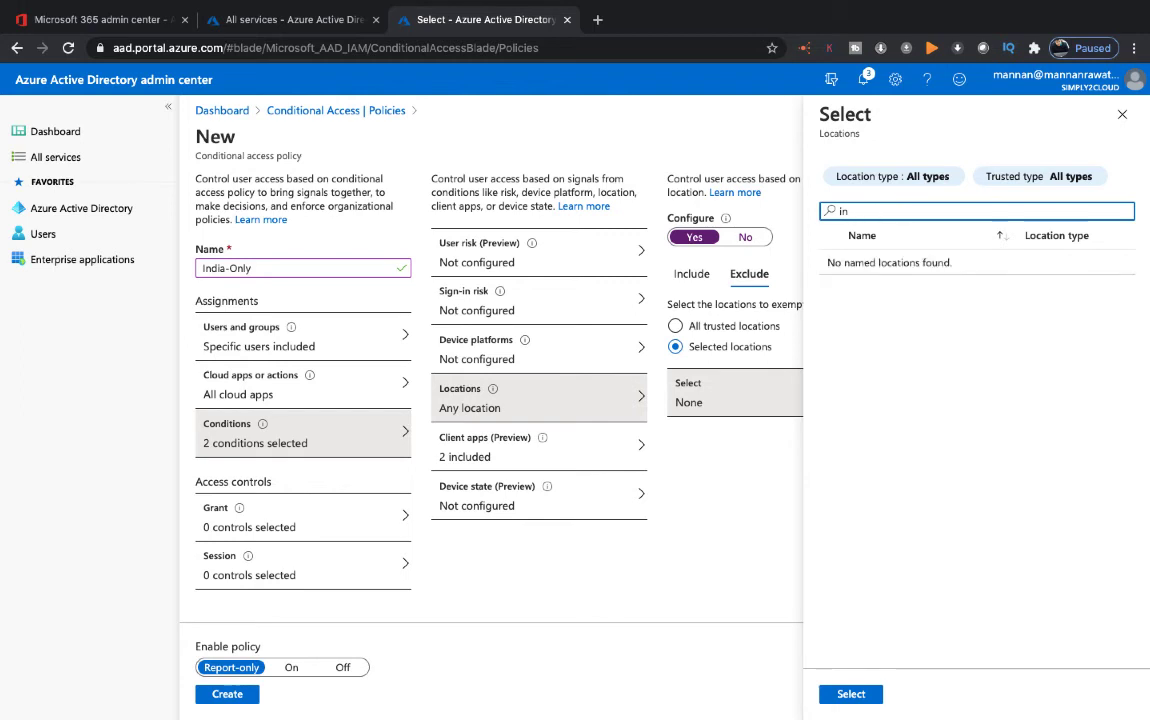
pyautogui.press('BackSpace')
pyautogui.press('BackSpace')
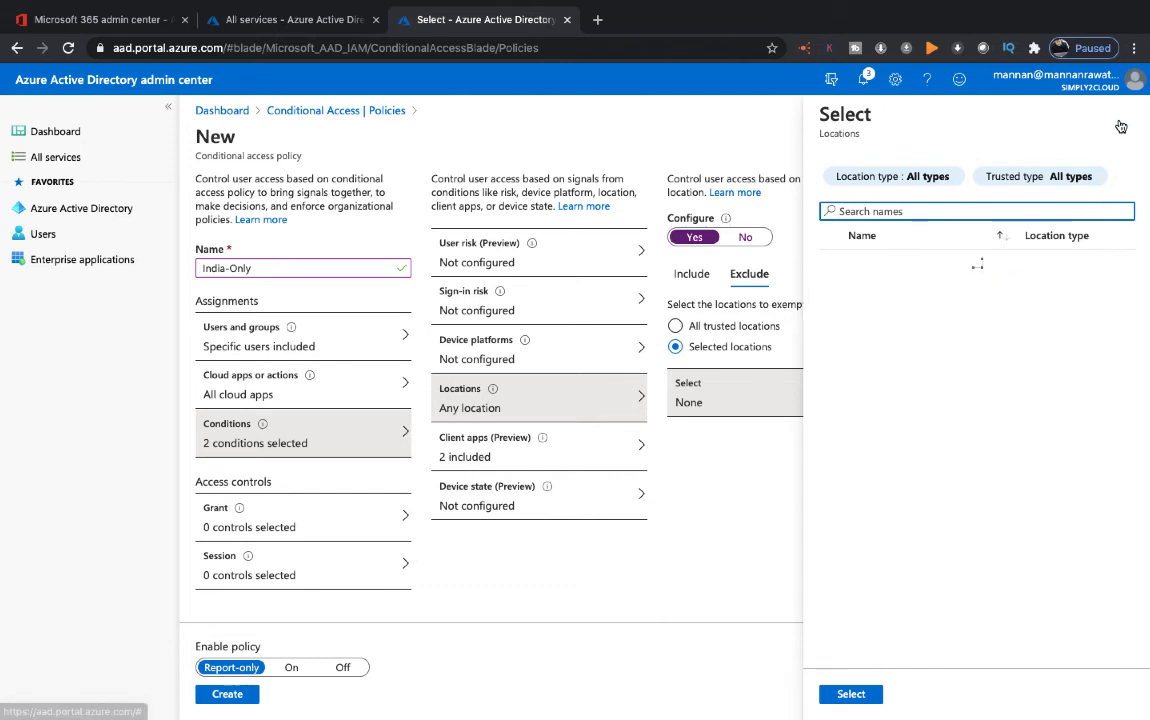
pyautogui.click(1122, 114)
# Exclude the 'training' named location from the policy
pyautogui.click(748, 273)
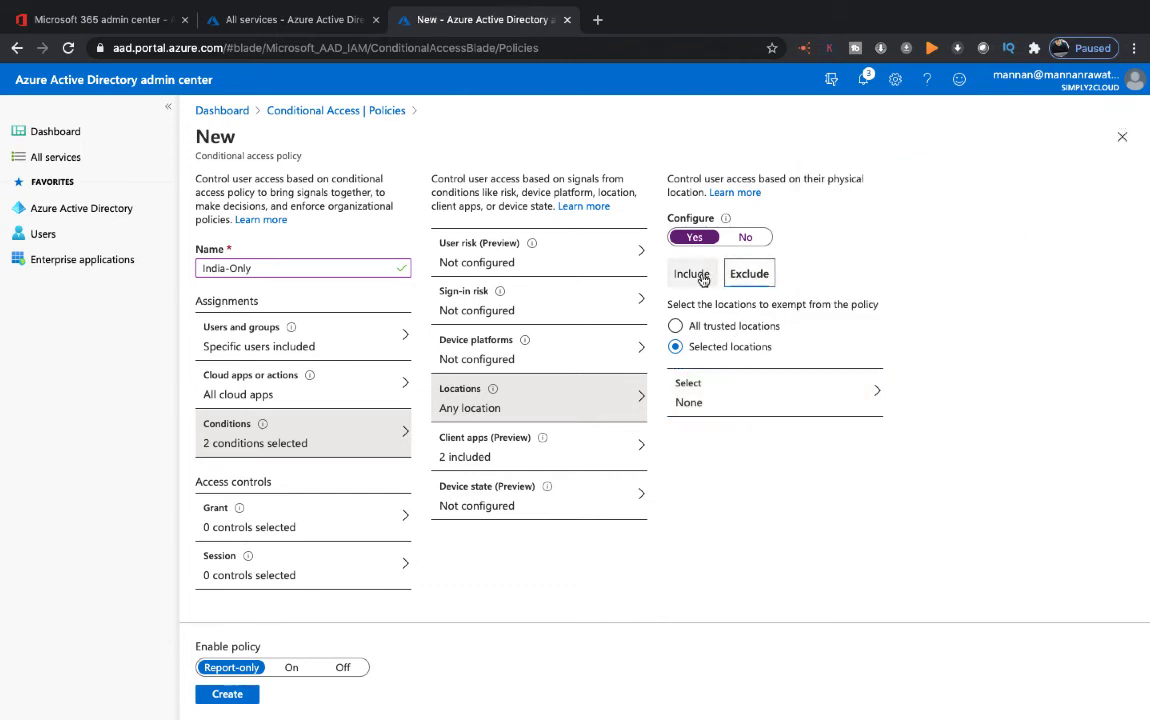
pyautogui.click(701, 276)
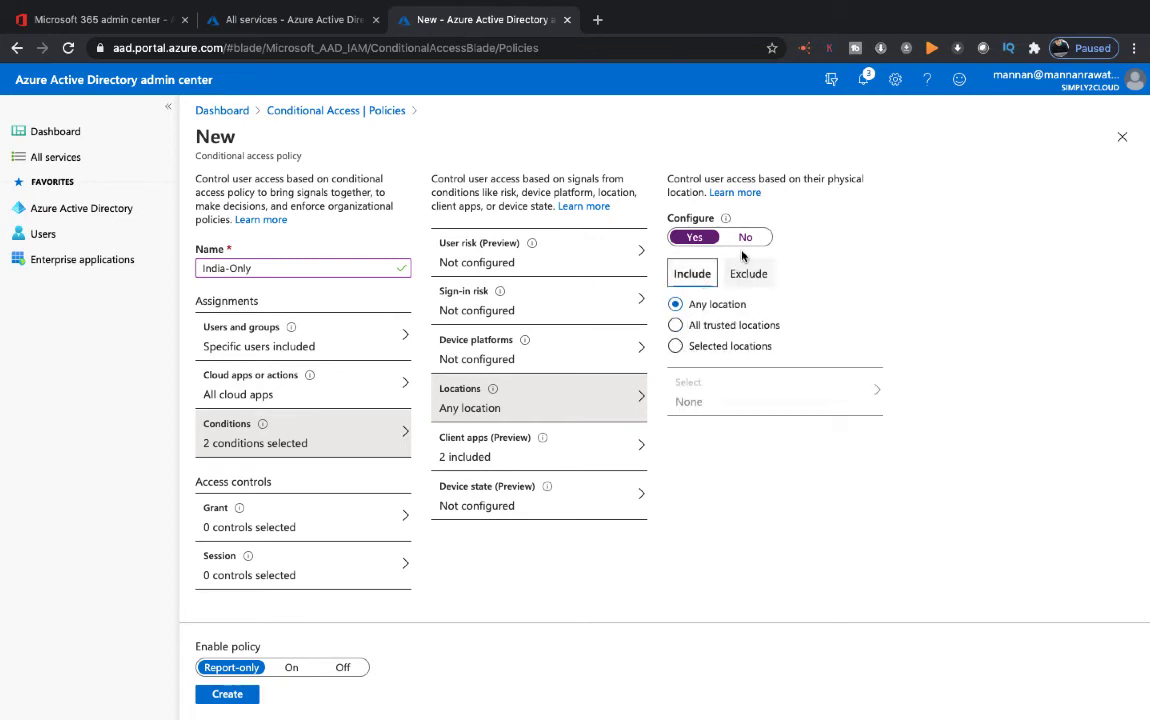
pyautogui.click(748, 282)
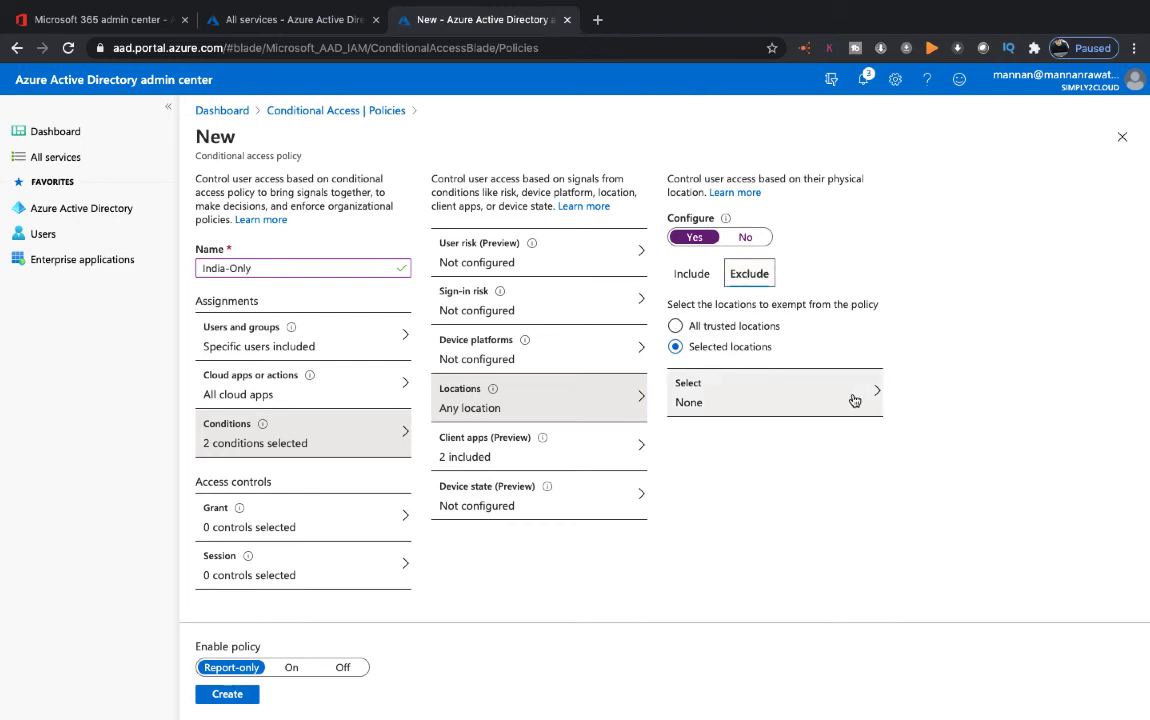
pyautogui.click(803, 398)
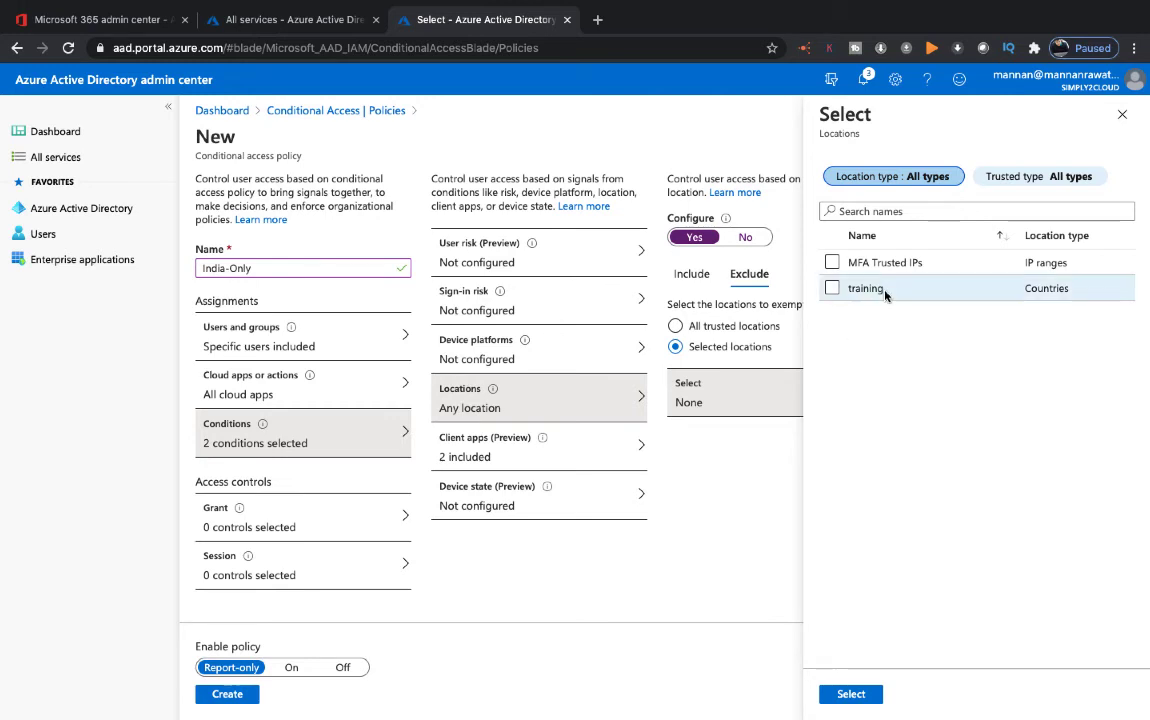
pyautogui.click(833, 288)
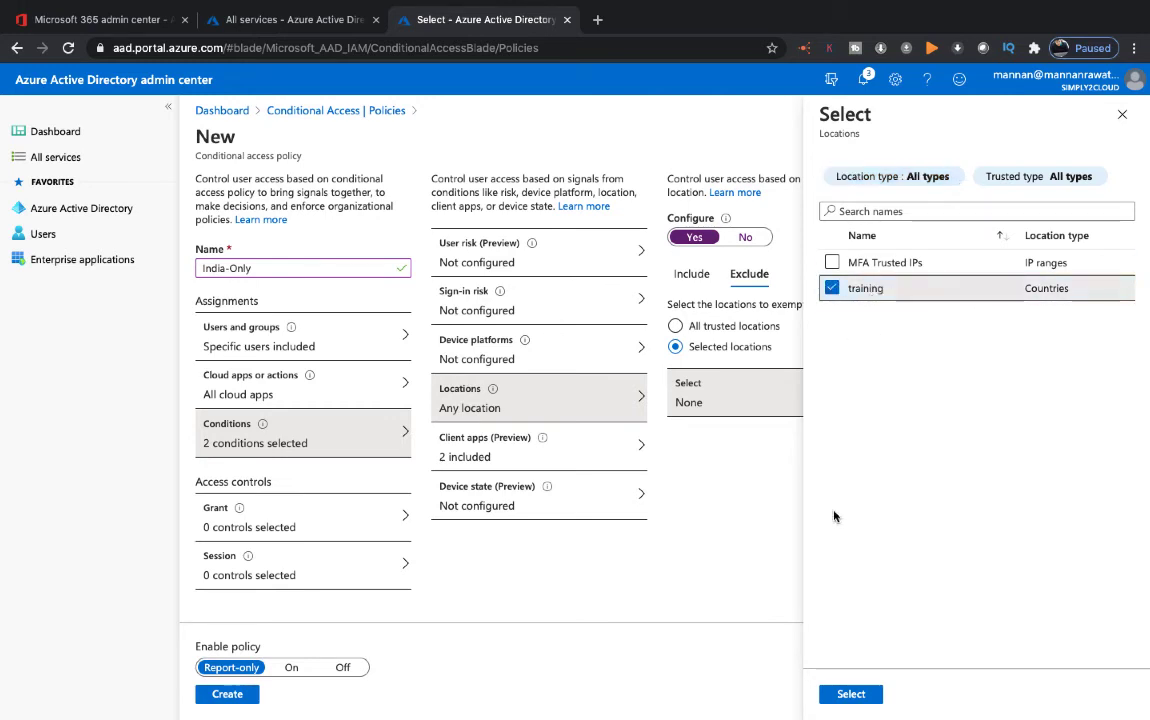
pyautogui.click(851, 694)
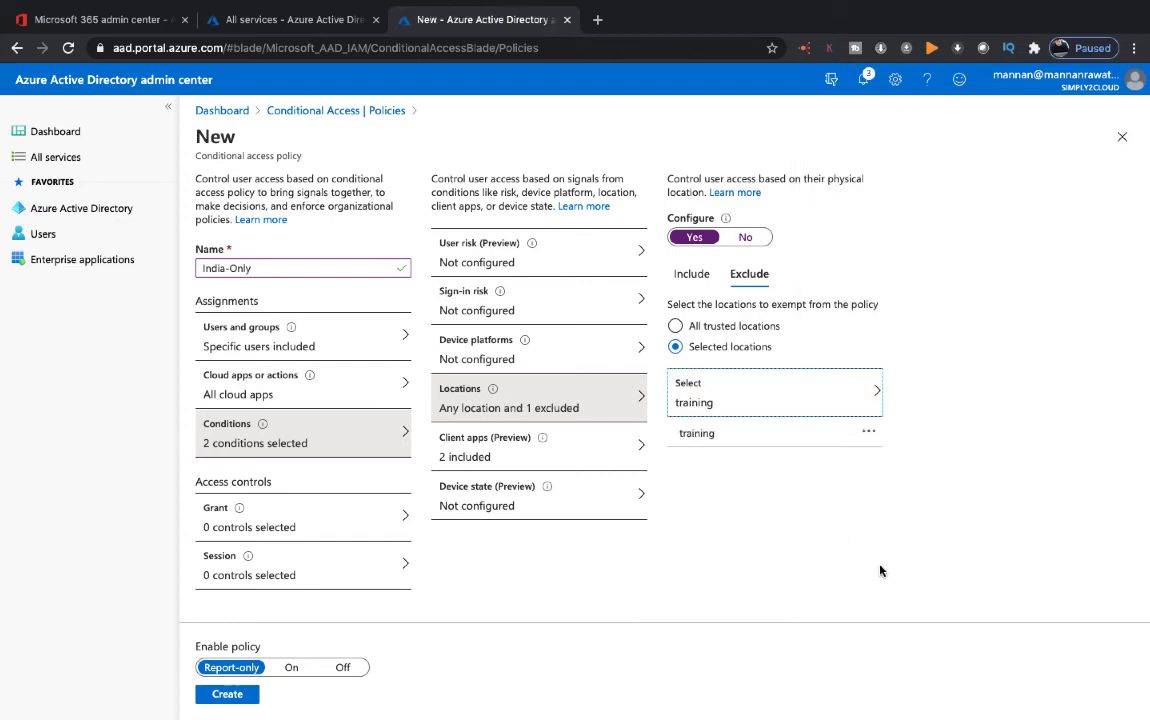
# Check the Locations Include and Exclude settings and review the Client apps condition
pyautogui.click(995, 334)
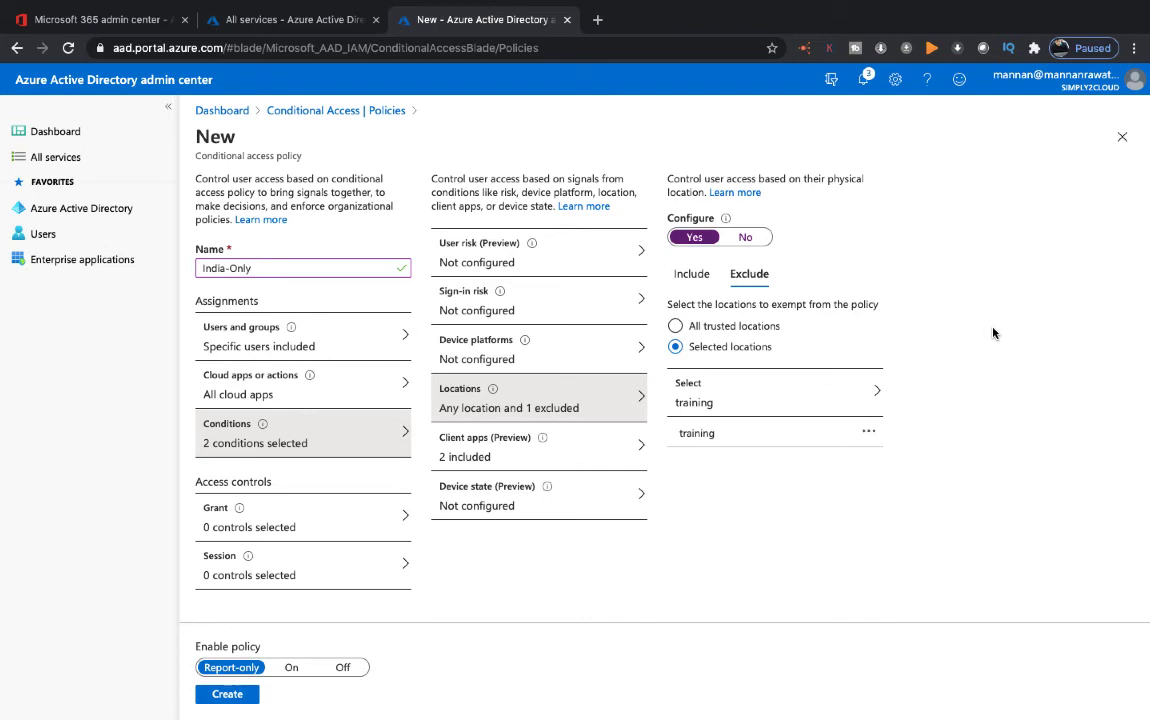
pyautogui.click(689, 274)
pyautogui.click(746, 275)
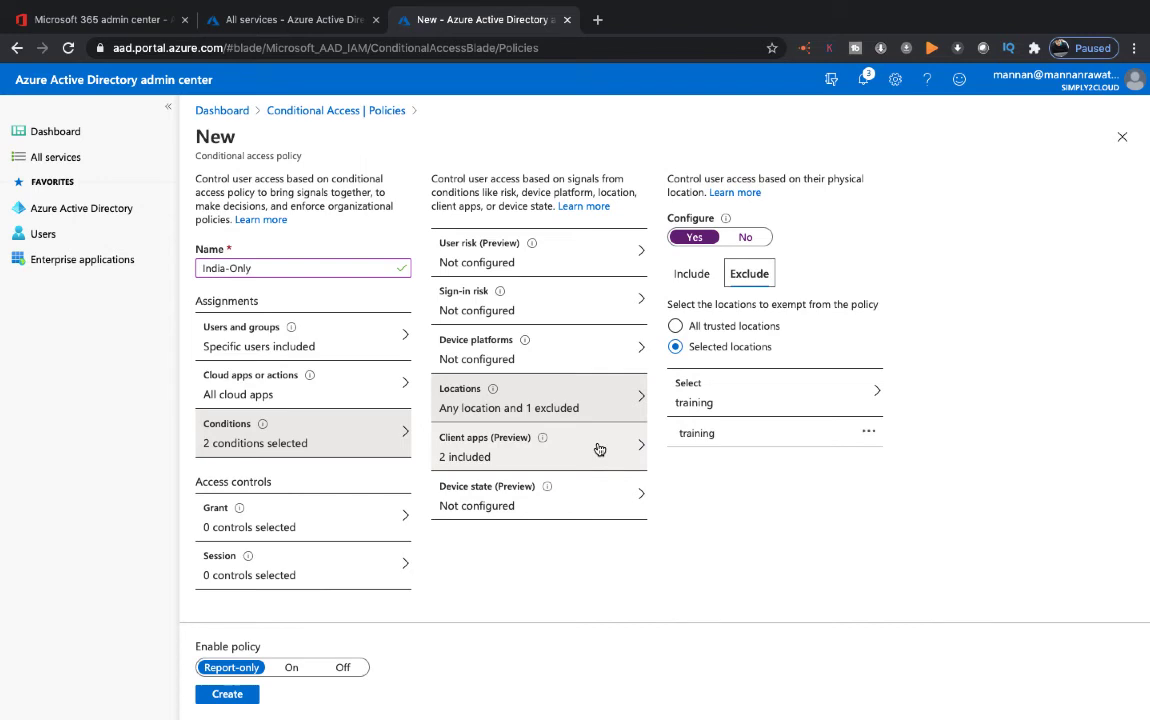
pyautogui.click(569, 459)
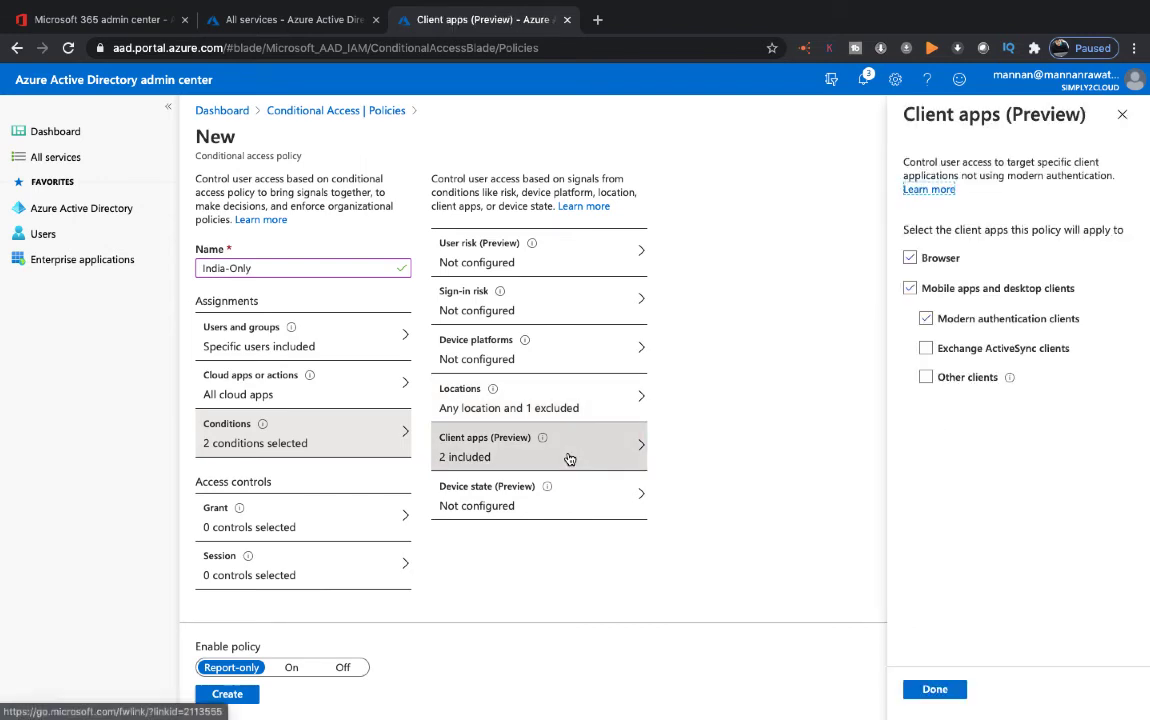
pyautogui.click(544, 498)
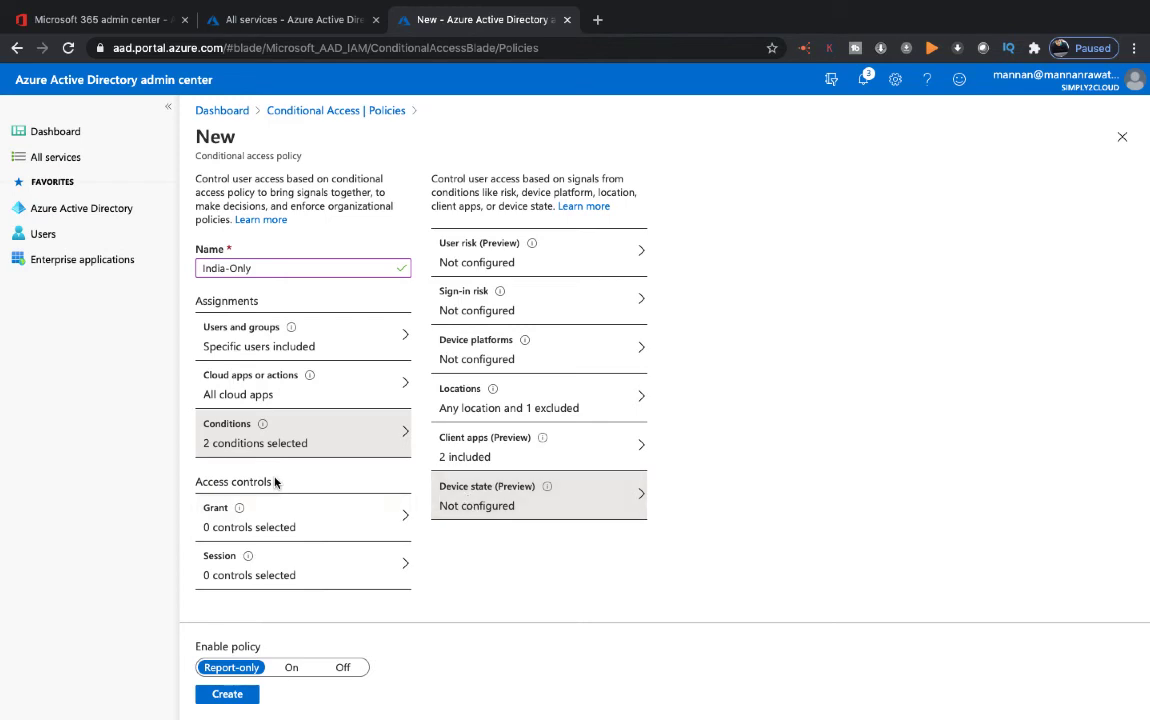
# Set Grant to Block access, turn Enable policy On, and create India-Only
pyautogui.click(283, 527)
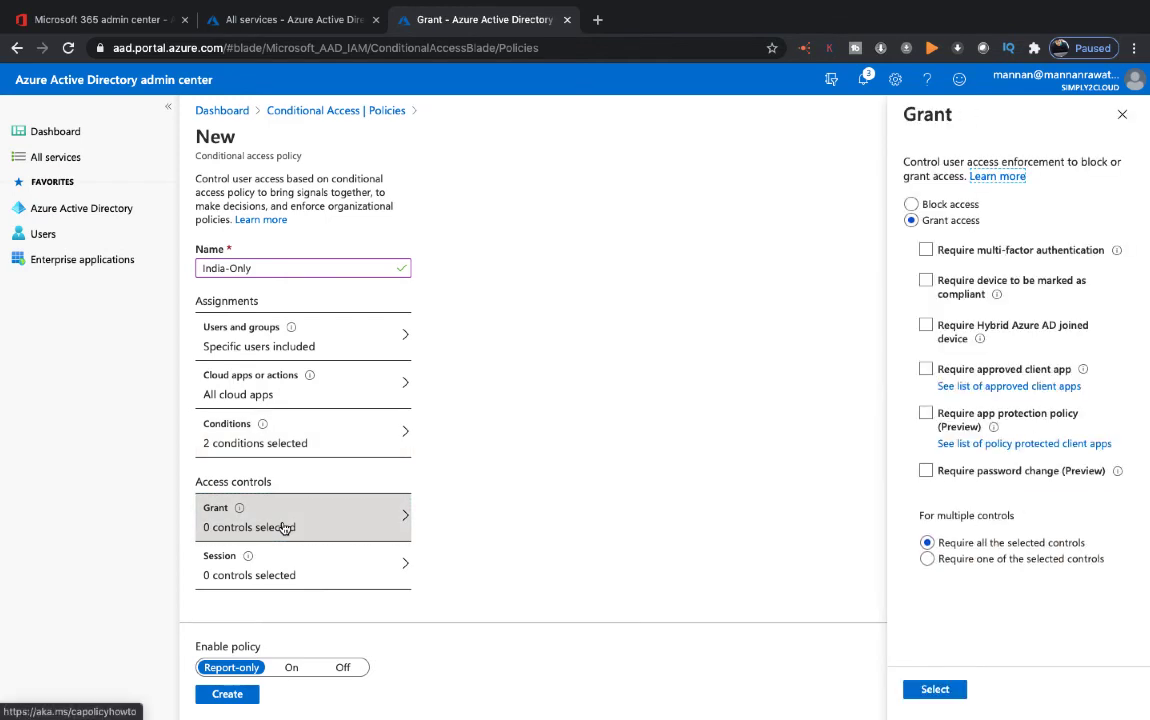
pyautogui.click(934, 203)
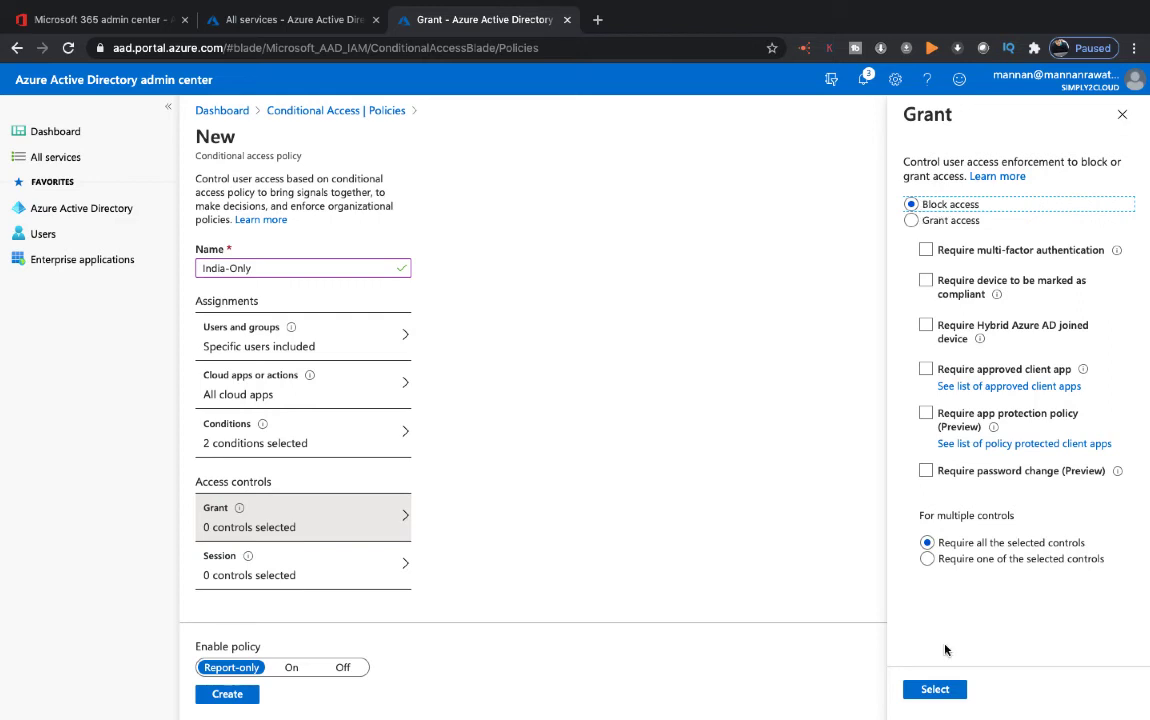
pyautogui.click(932, 689)
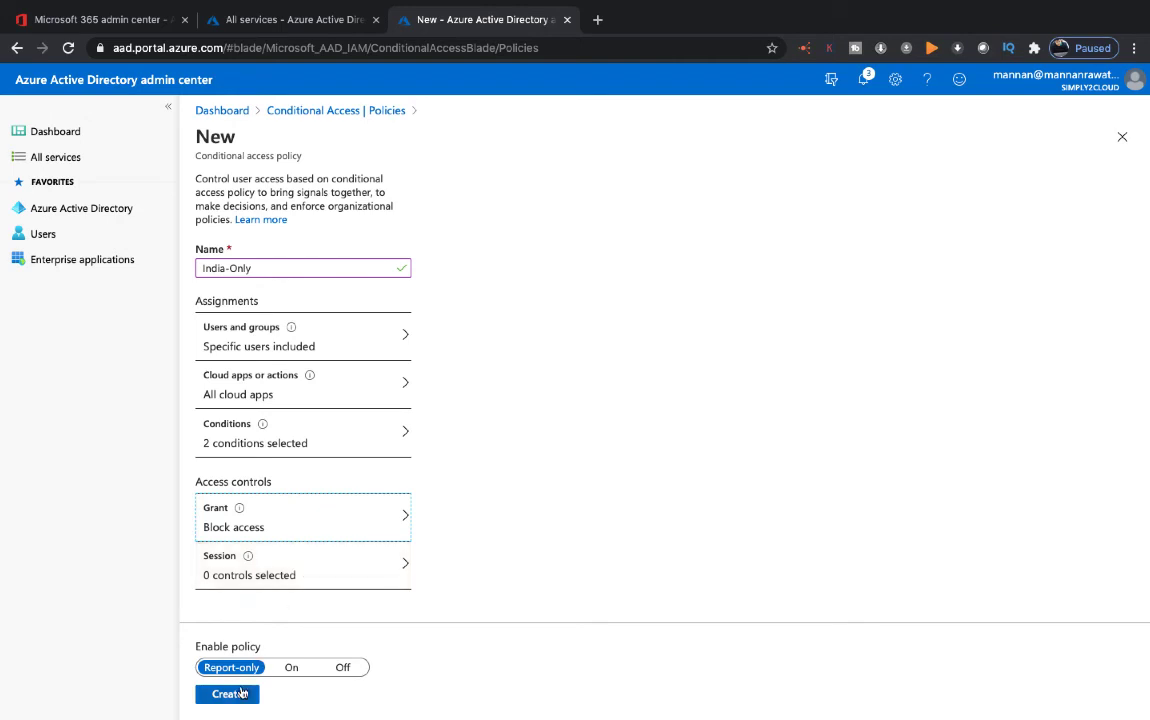
pyautogui.click(292, 669)
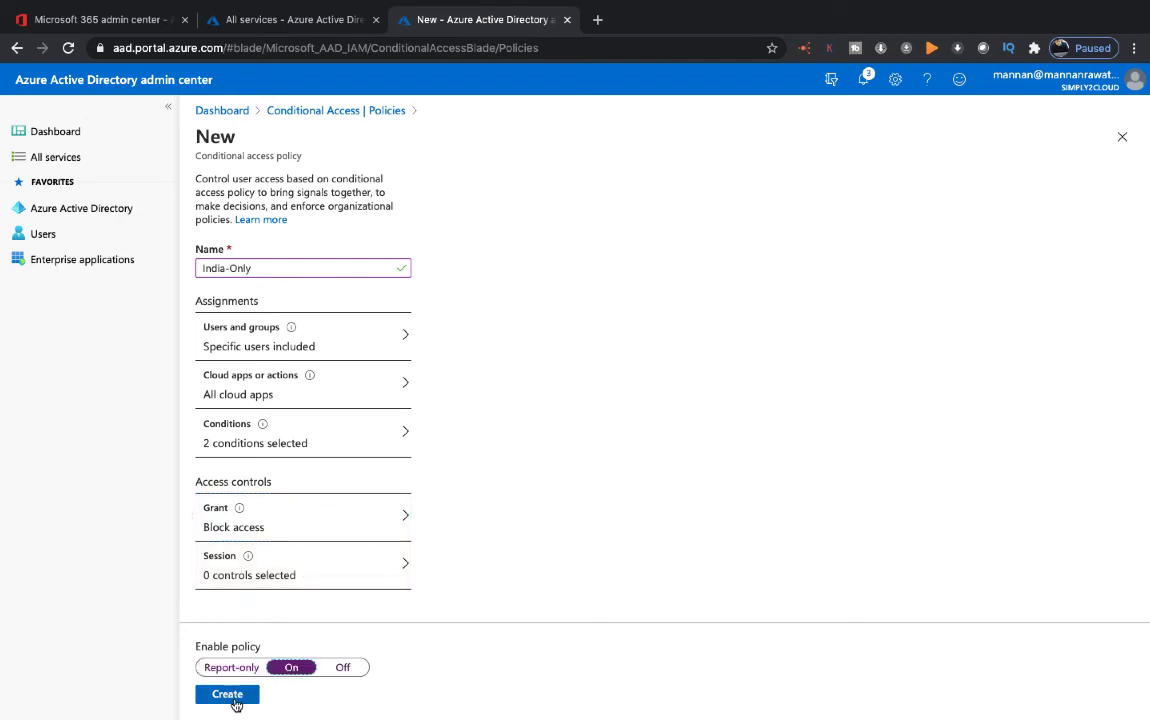
pyautogui.click(228, 695)
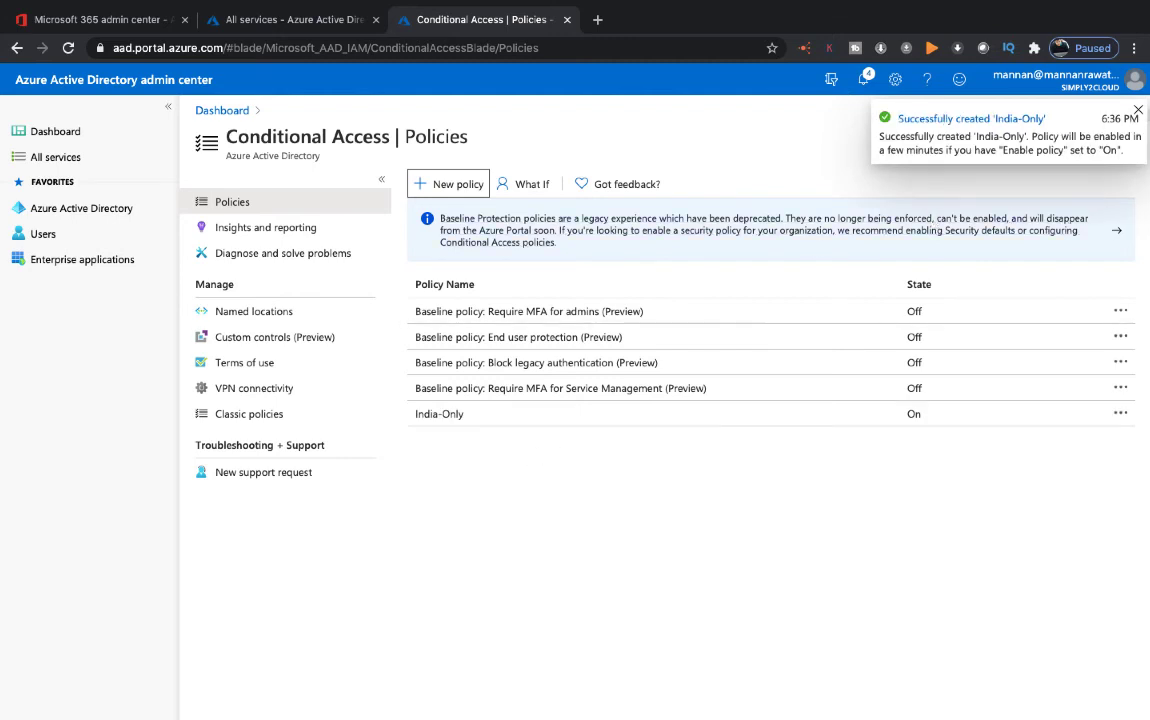
pyautogui.click(1139, 111)
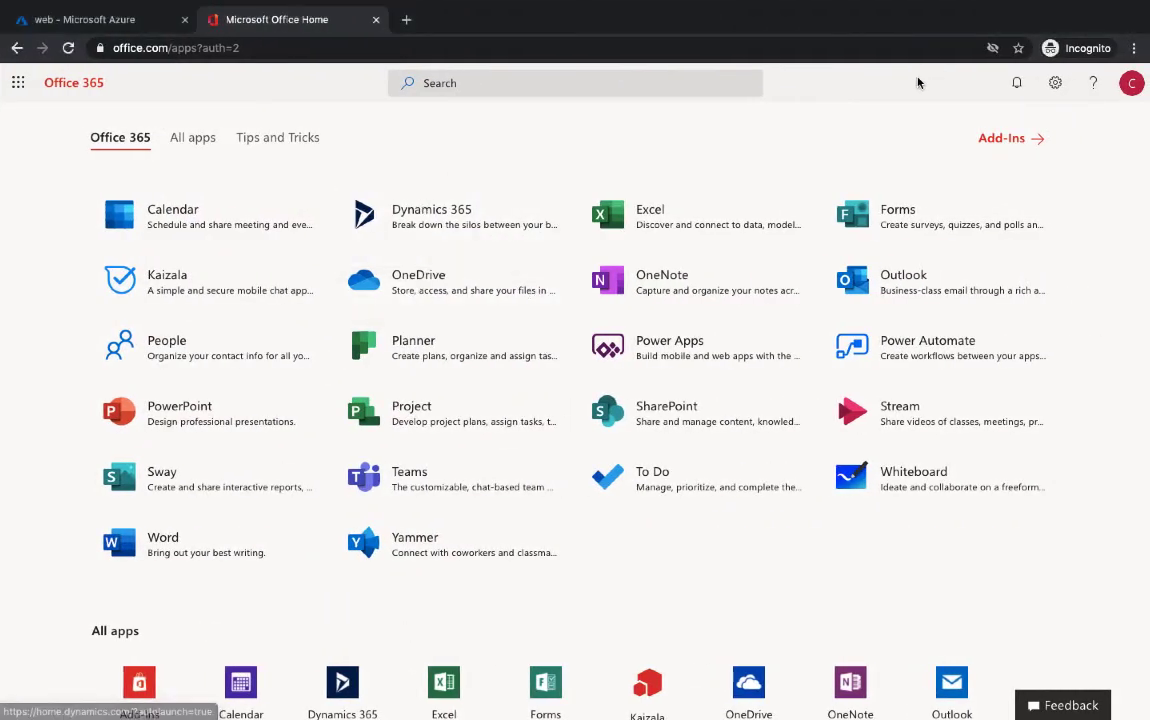
# Reload the Office home page and confirm Teams sign-in is refused as disabled
pyautogui.rightClick(843, 140)
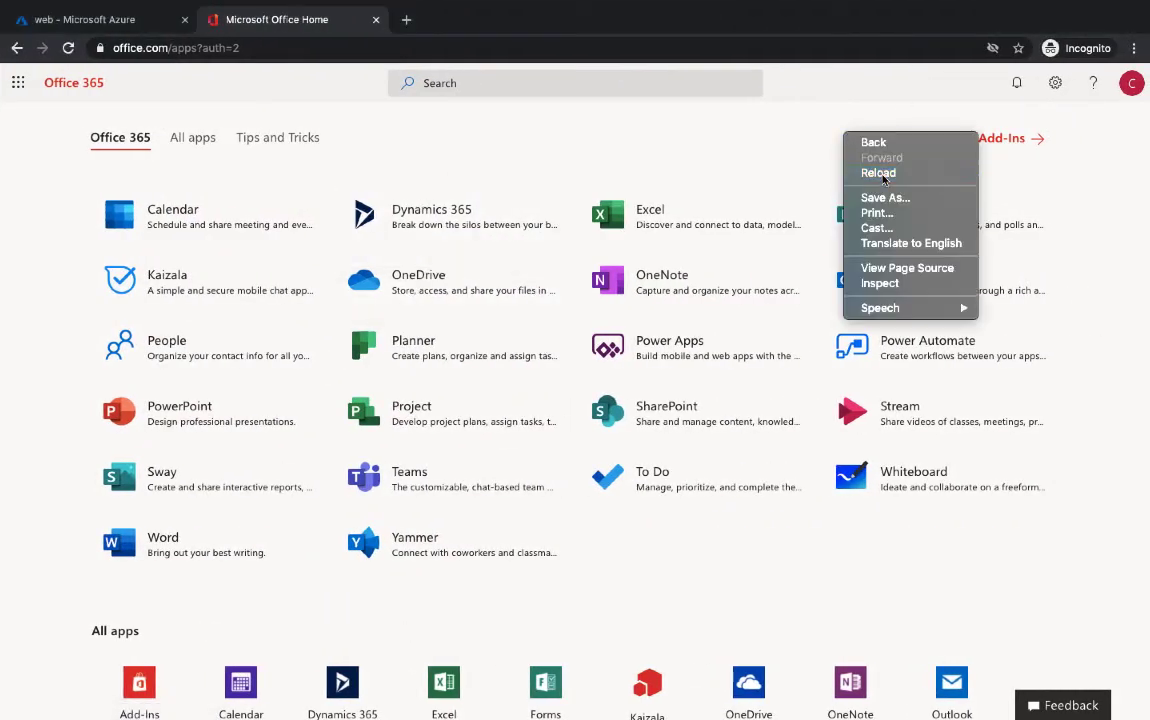
pyautogui.click(876, 172)
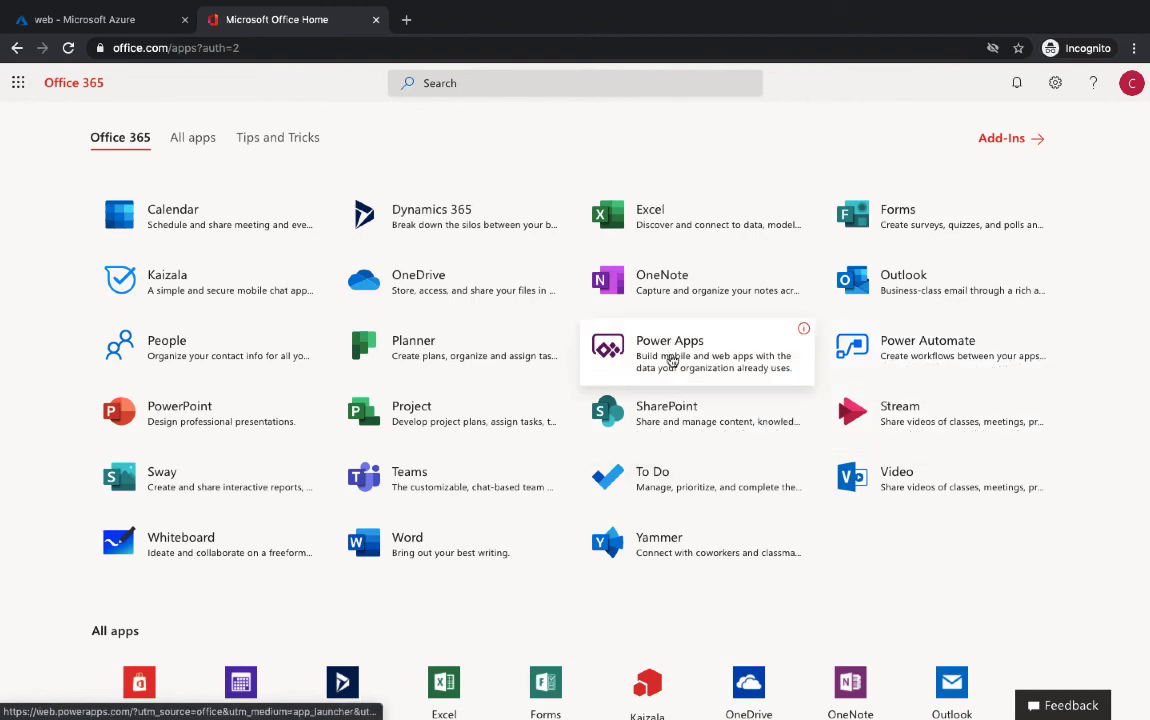
pyautogui.click(418, 482)
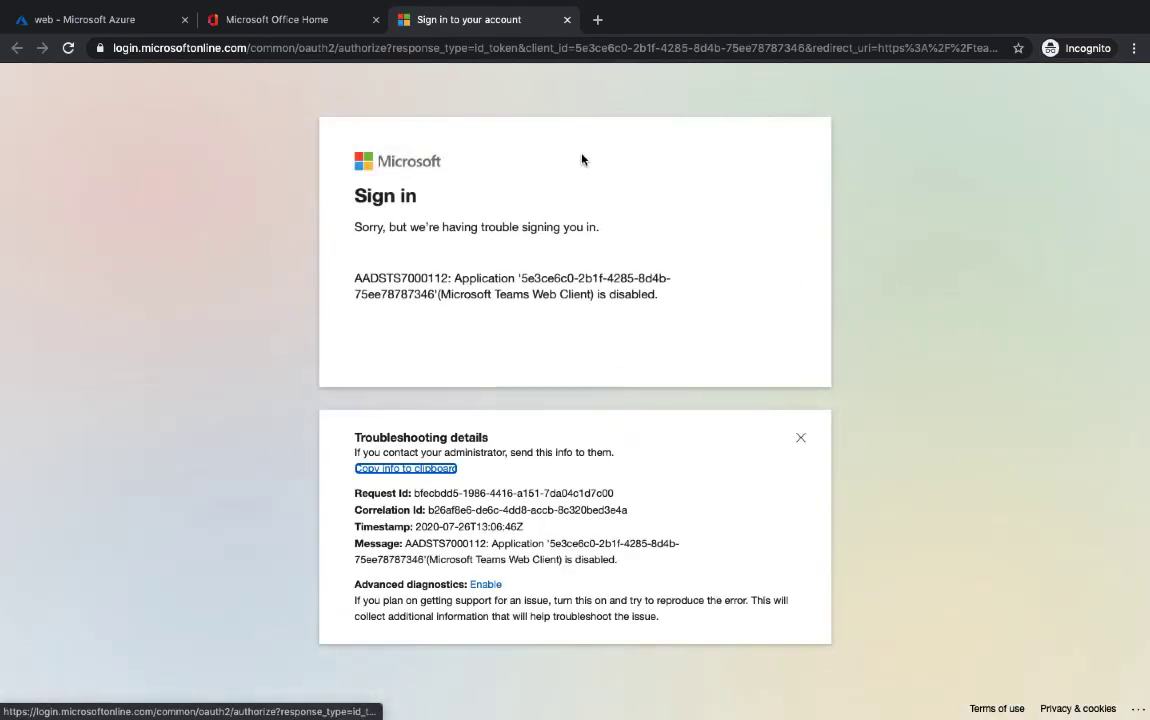
pyautogui.click(567, 20)
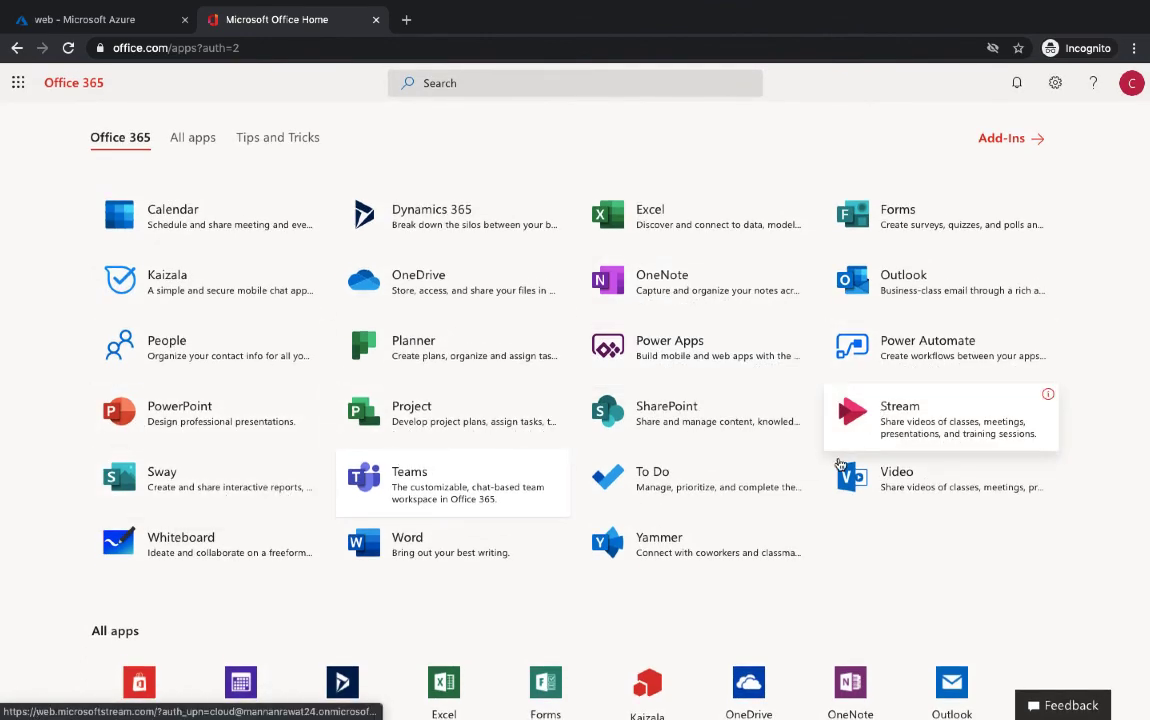
# Open PowerPoint from the Office app list
pyautogui.scroll(-1, 809, 497)
pyautogui.scroll(1, 809, 497)
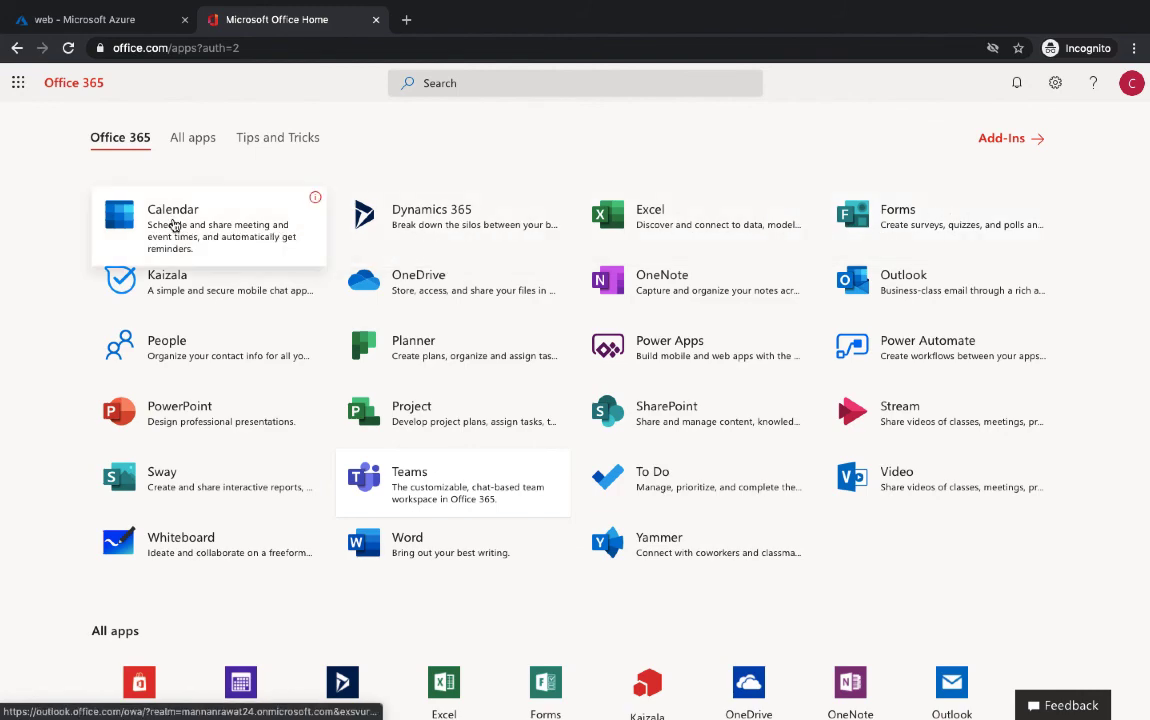
pyautogui.click(226, 398)
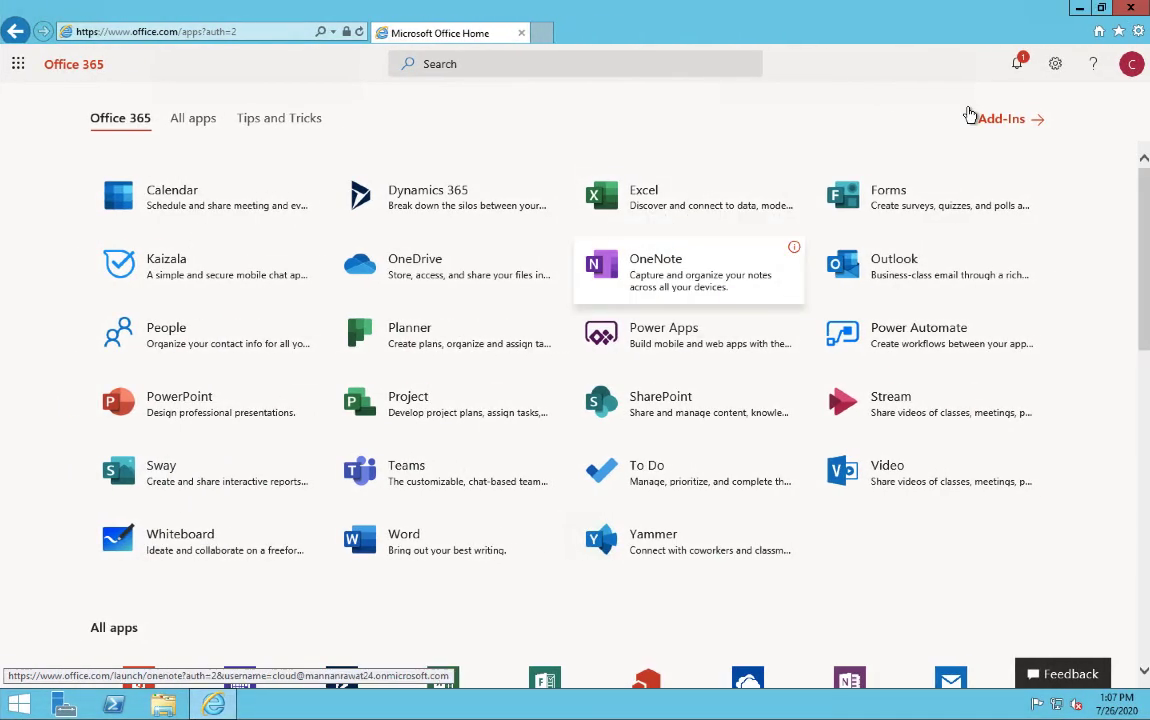
# Sign the test user out of Office 365
pyautogui.click(1021, 63)
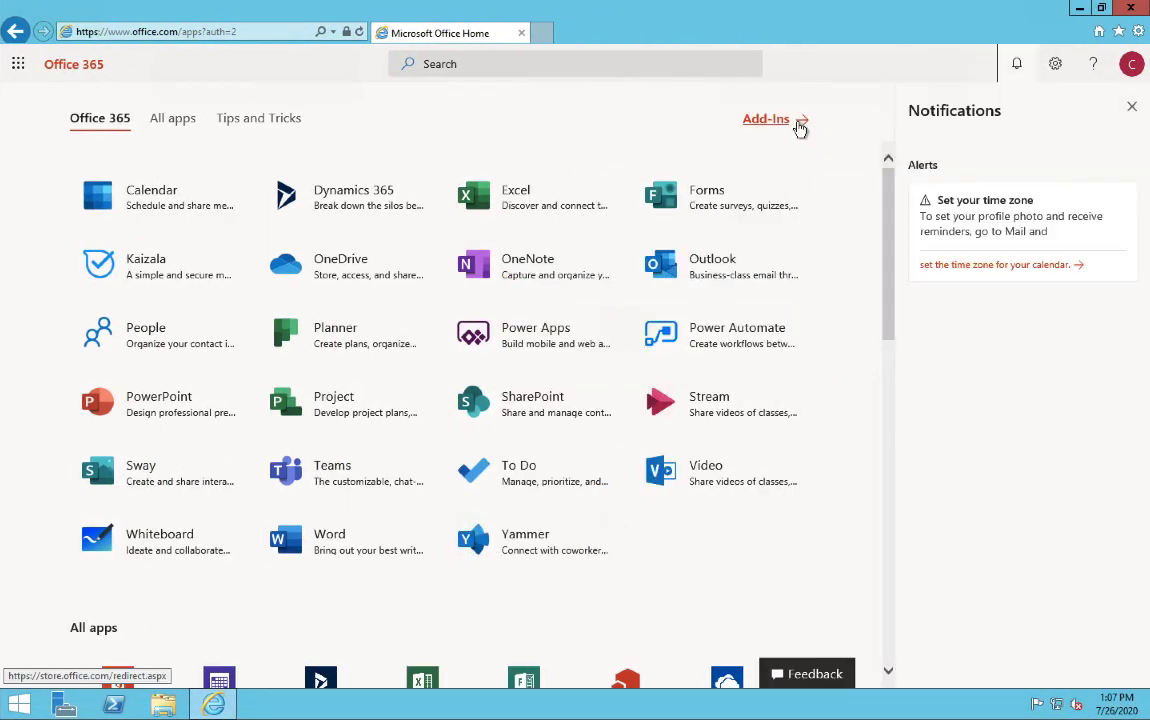
pyautogui.rightClick(806, 120)
pyautogui.click(860, 146)
pyautogui.rightClick(855, 131)
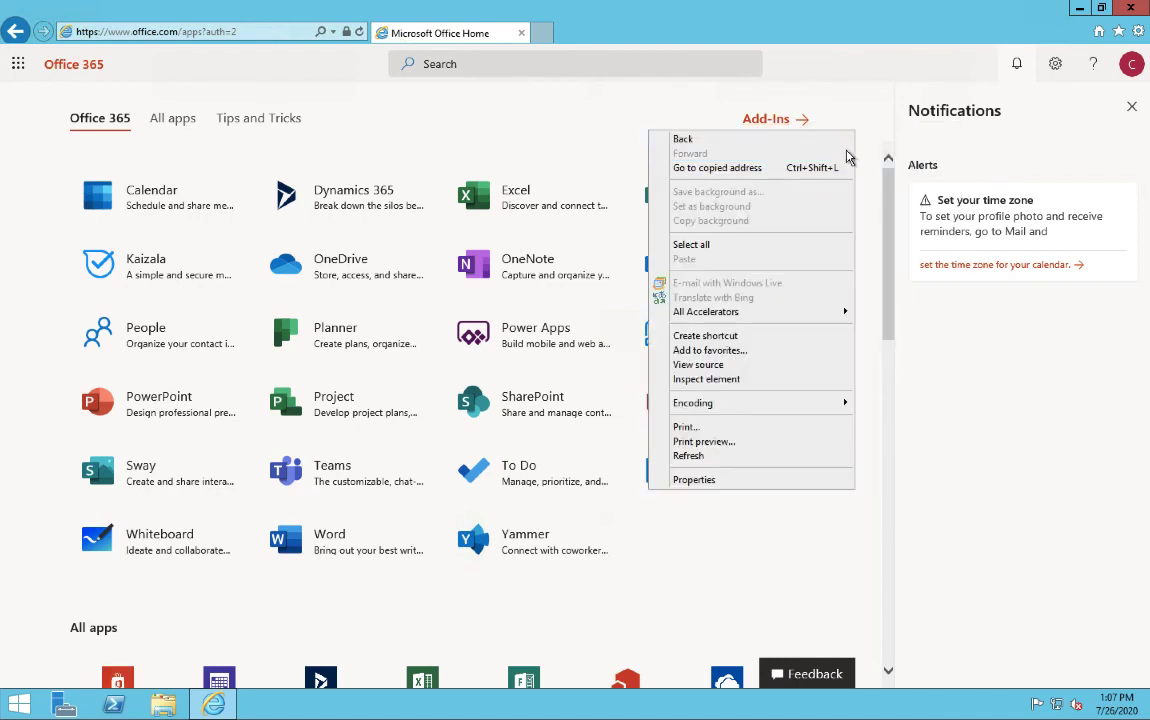
pyautogui.click(1133, 66)
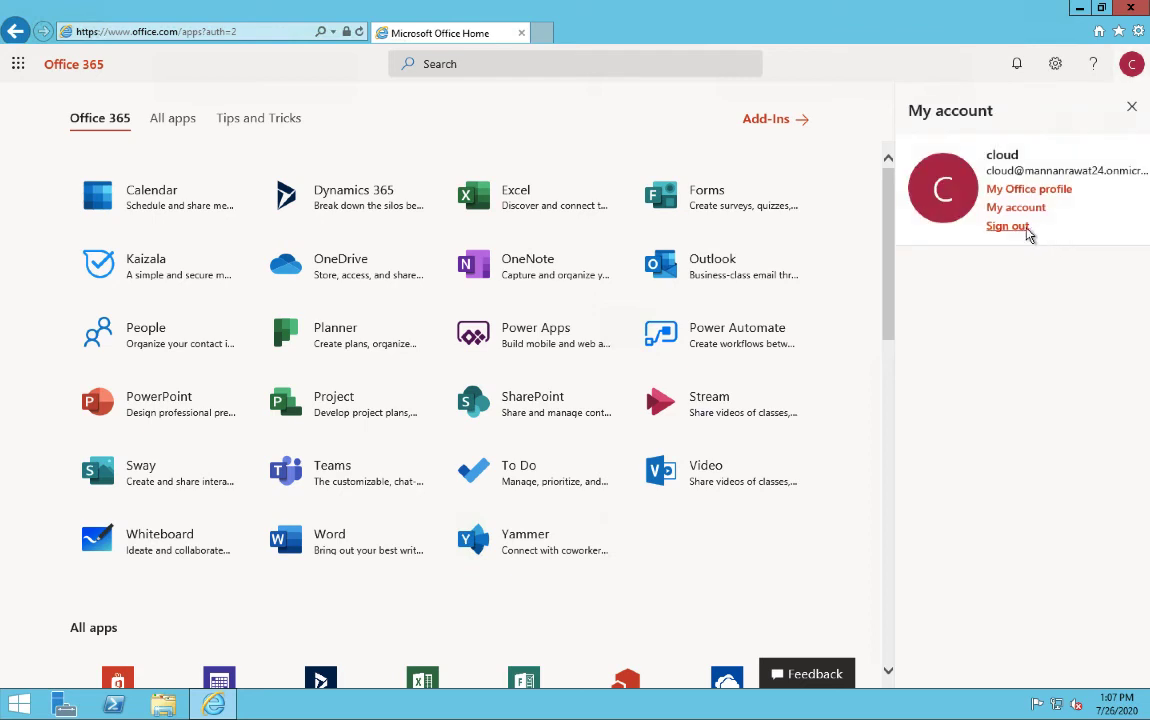
pyautogui.click(1007, 227)
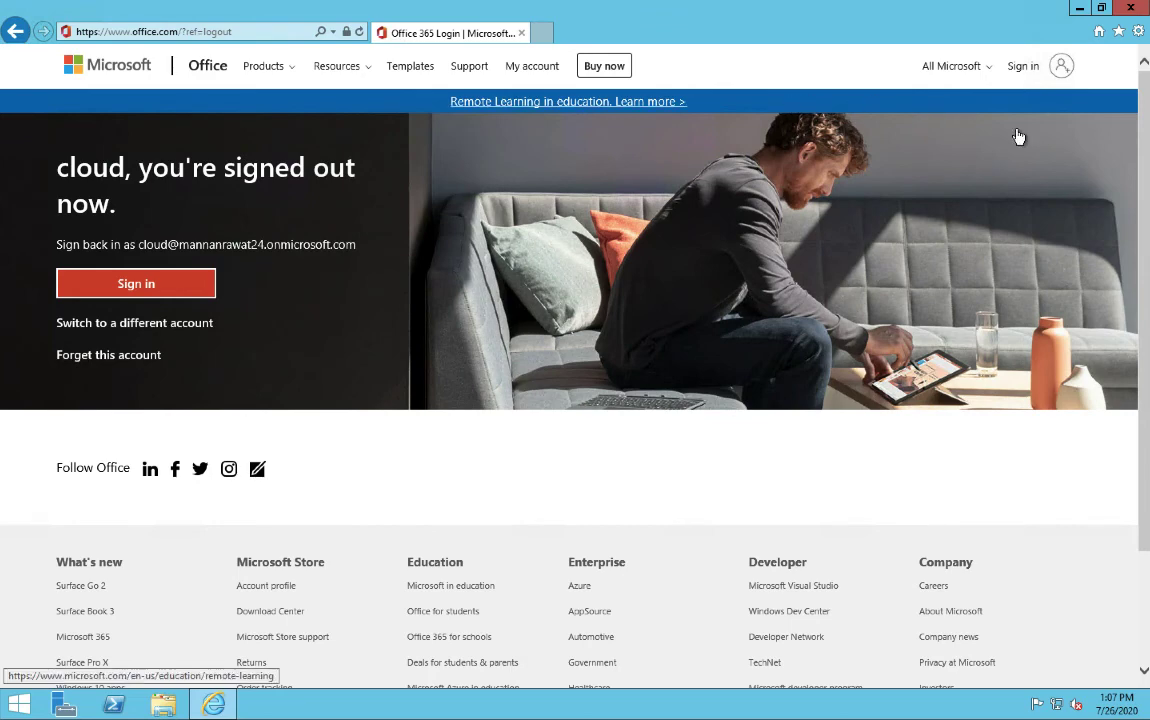
# Sign back in with the test user's account and saved password
pyautogui.click(1021, 68)
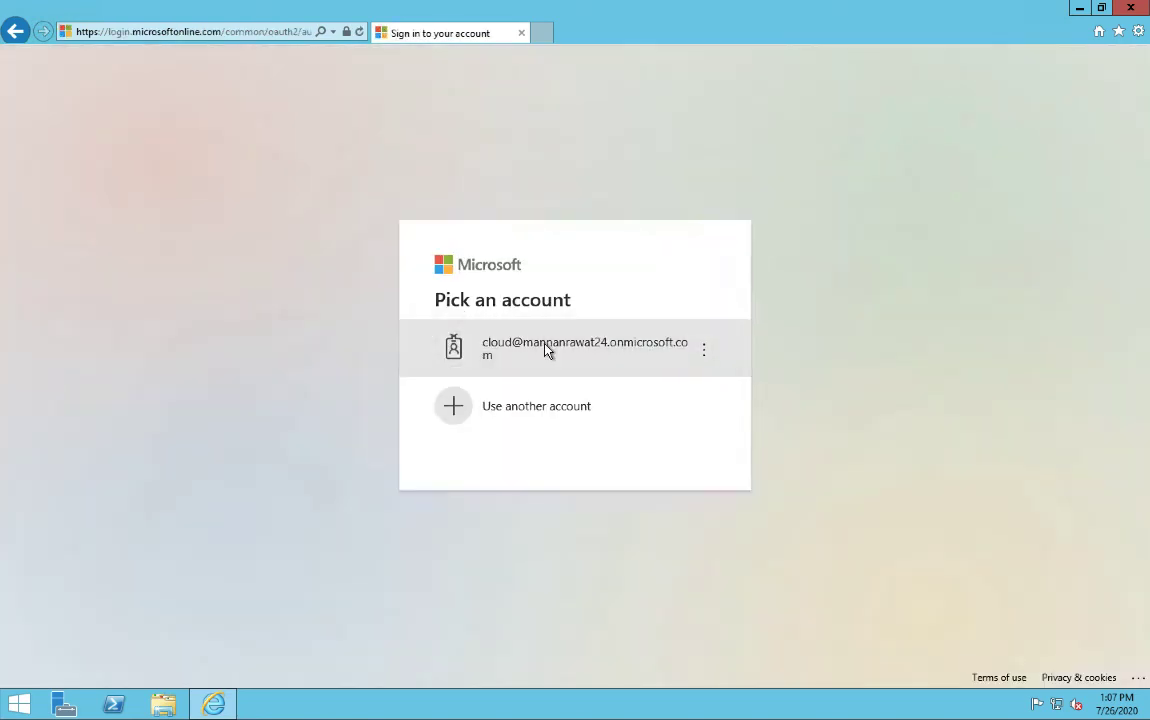
pyautogui.click(551, 350)
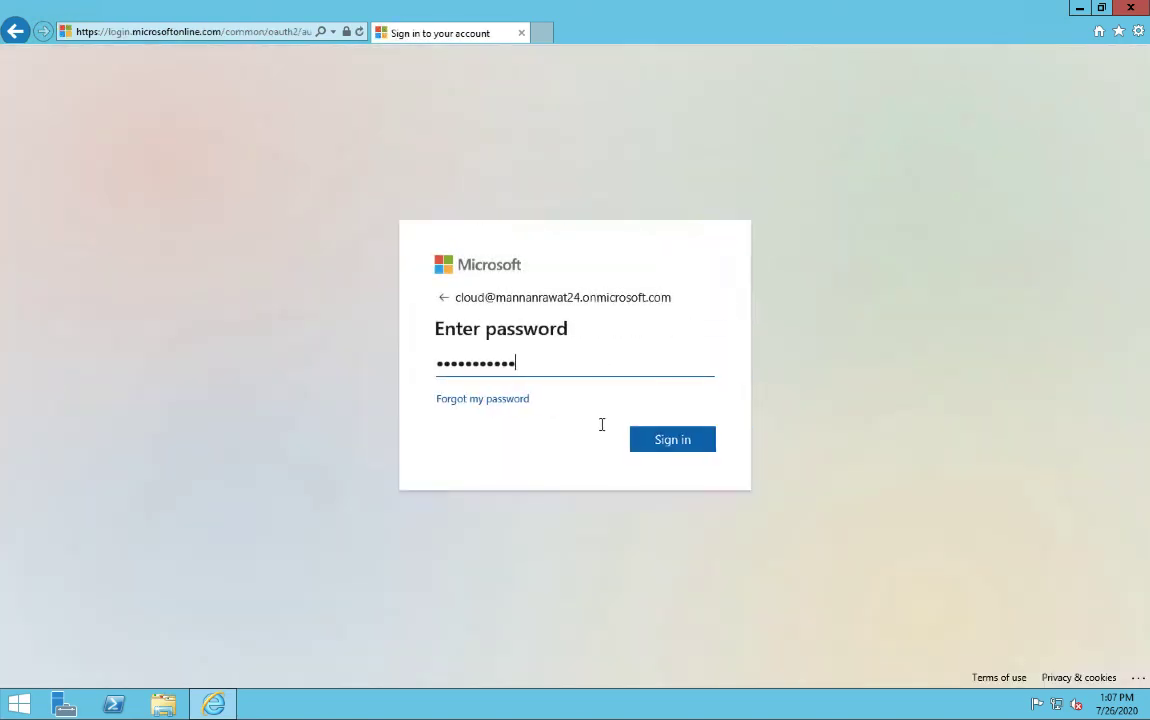
pyautogui.click(660, 448)
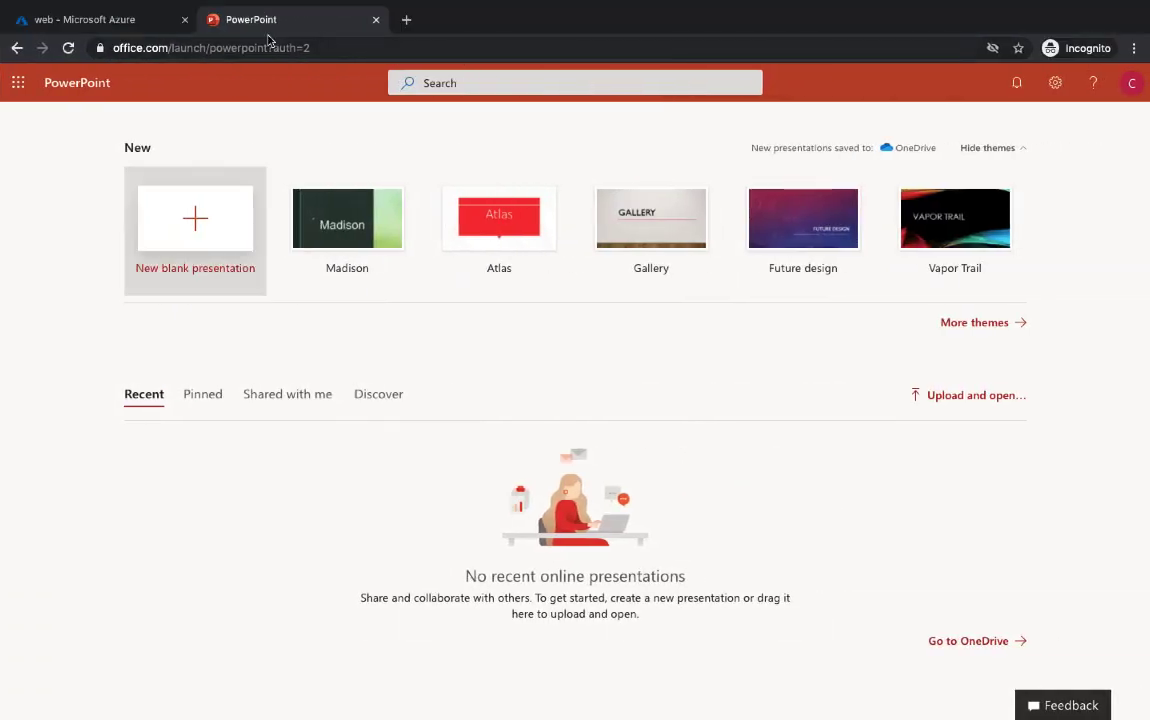
# Sign out and sign back in by entering the account password
pyautogui.click(1131, 83)
pyautogui.click(1012, 246)
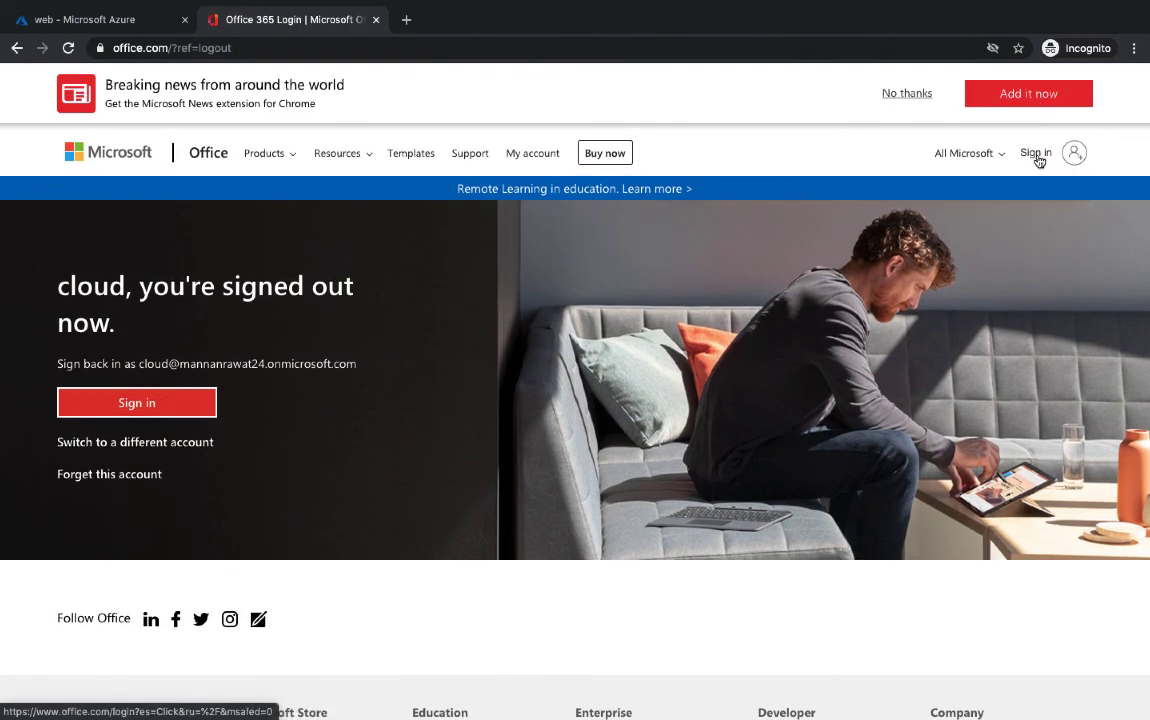
pyautogui.click(1037, 157)
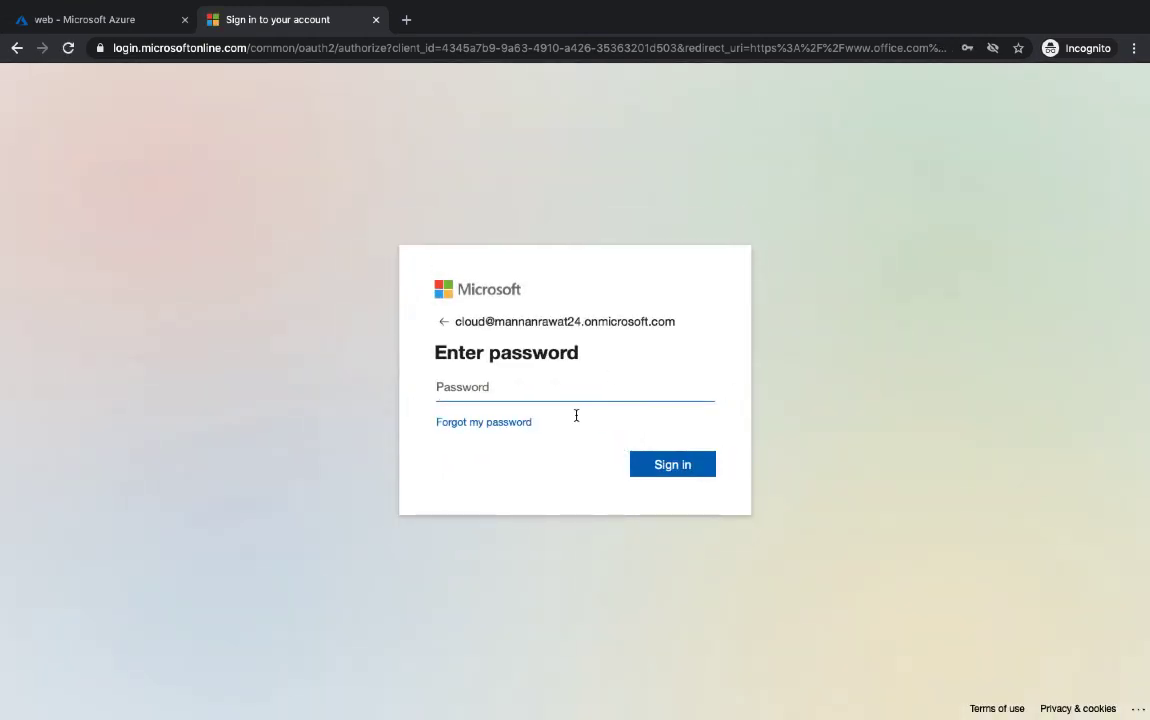
pyautogui.write('***********')
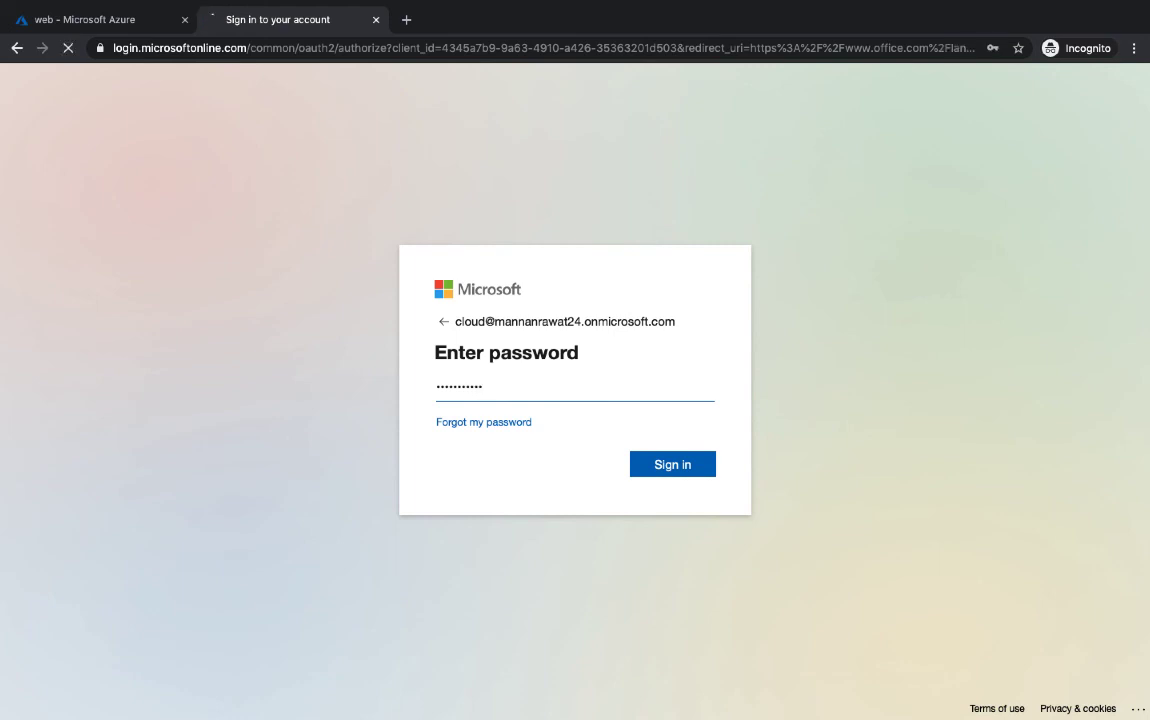
pyautogui.press('Return')
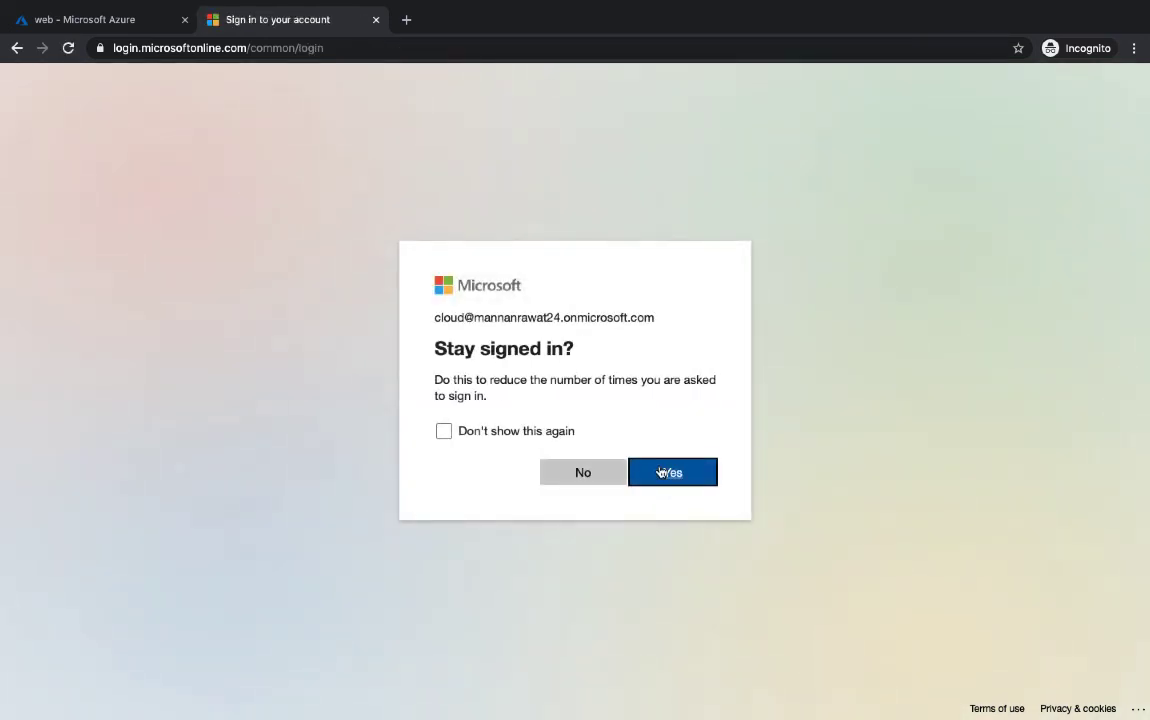
# Stay signed in and show the full list of Office 365 apps
pyautogui.click(661, 472)
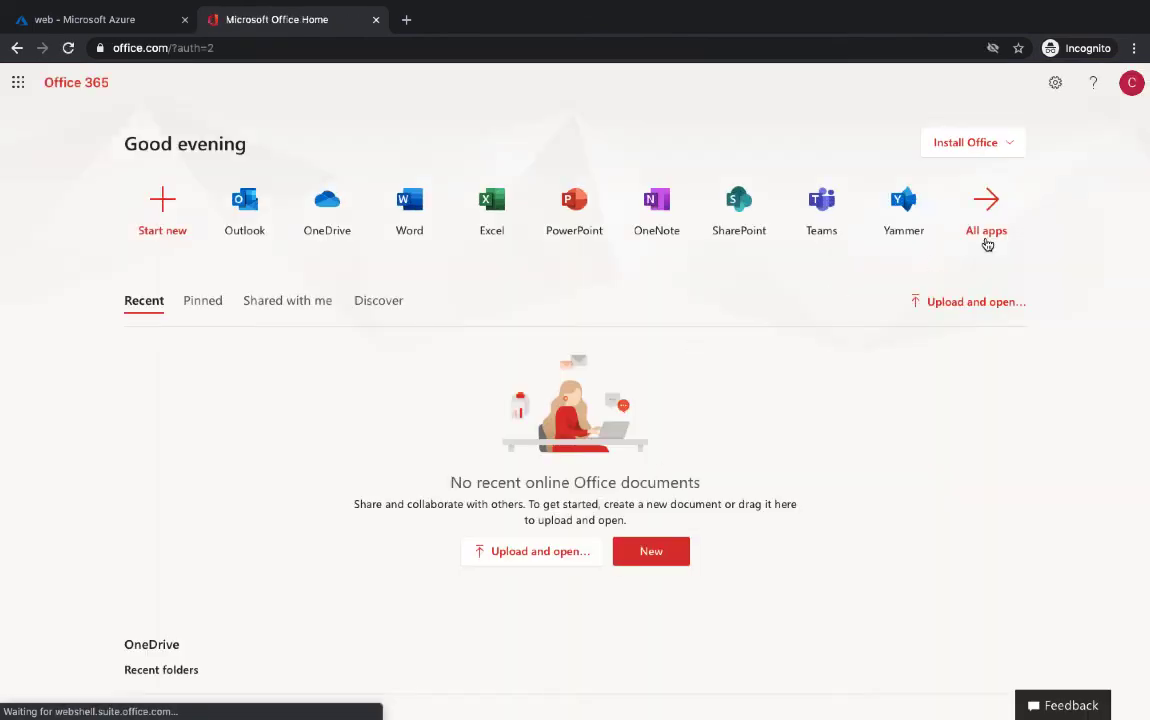
pyautogui.click(988, 240)
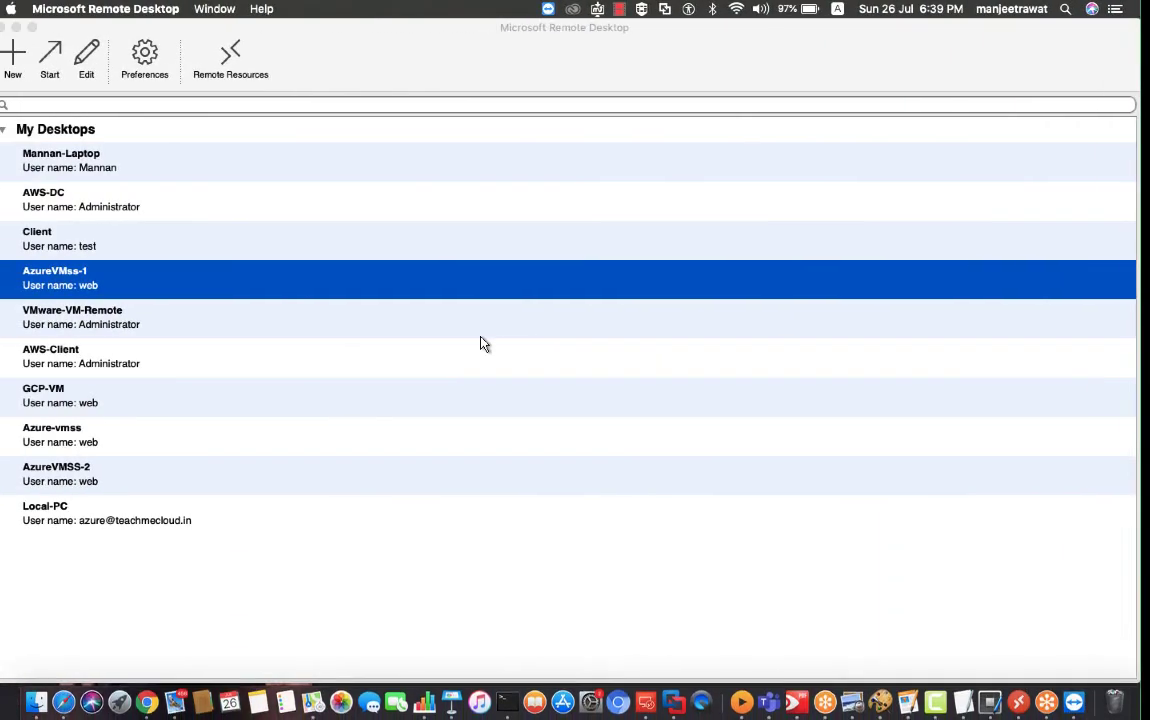
pyautogui.rightClick(933, 703)
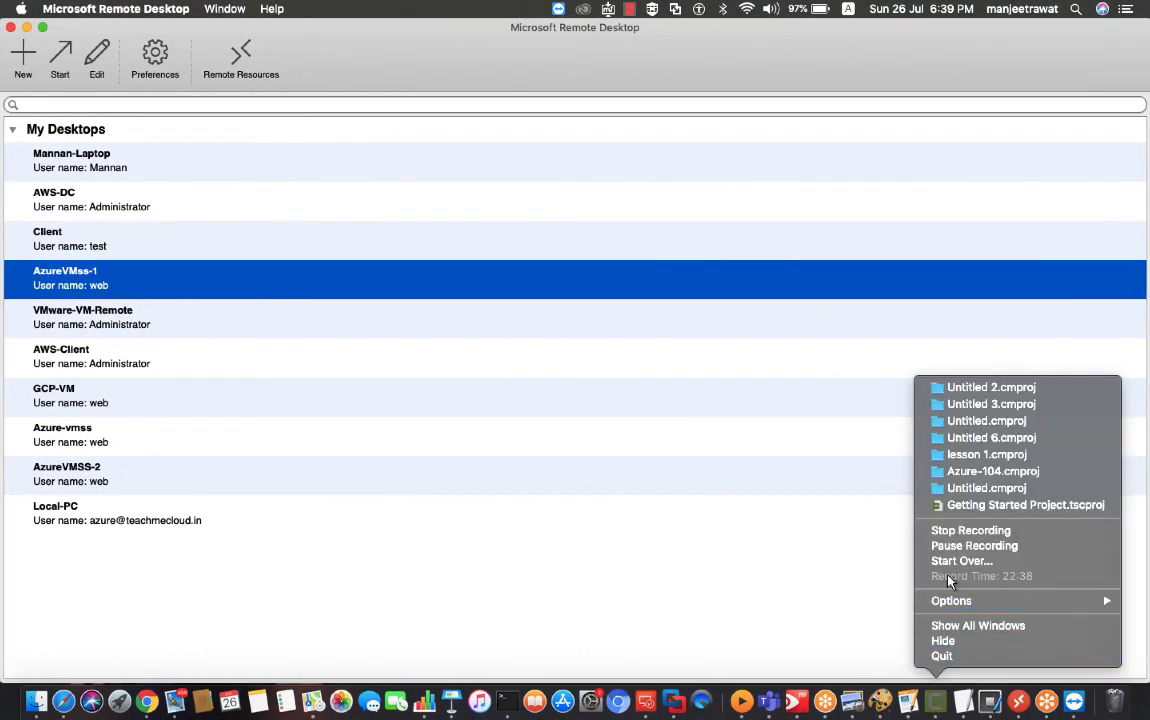